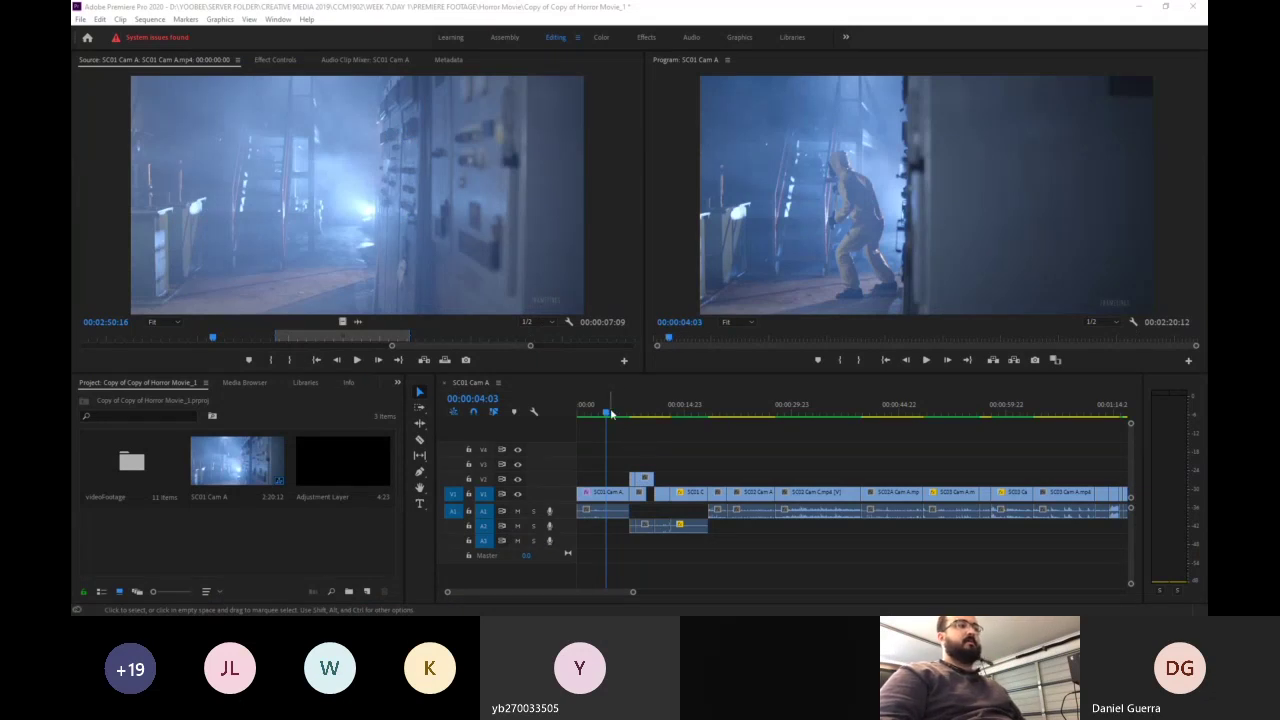
- Review the edited SC01 Cam A sequence by scrubbing through its opening shots and playing it from 00:00:01:10
{"action": "left_click_drag", "start_coordinate": [605, 414], "coordinate": [798, 400]}
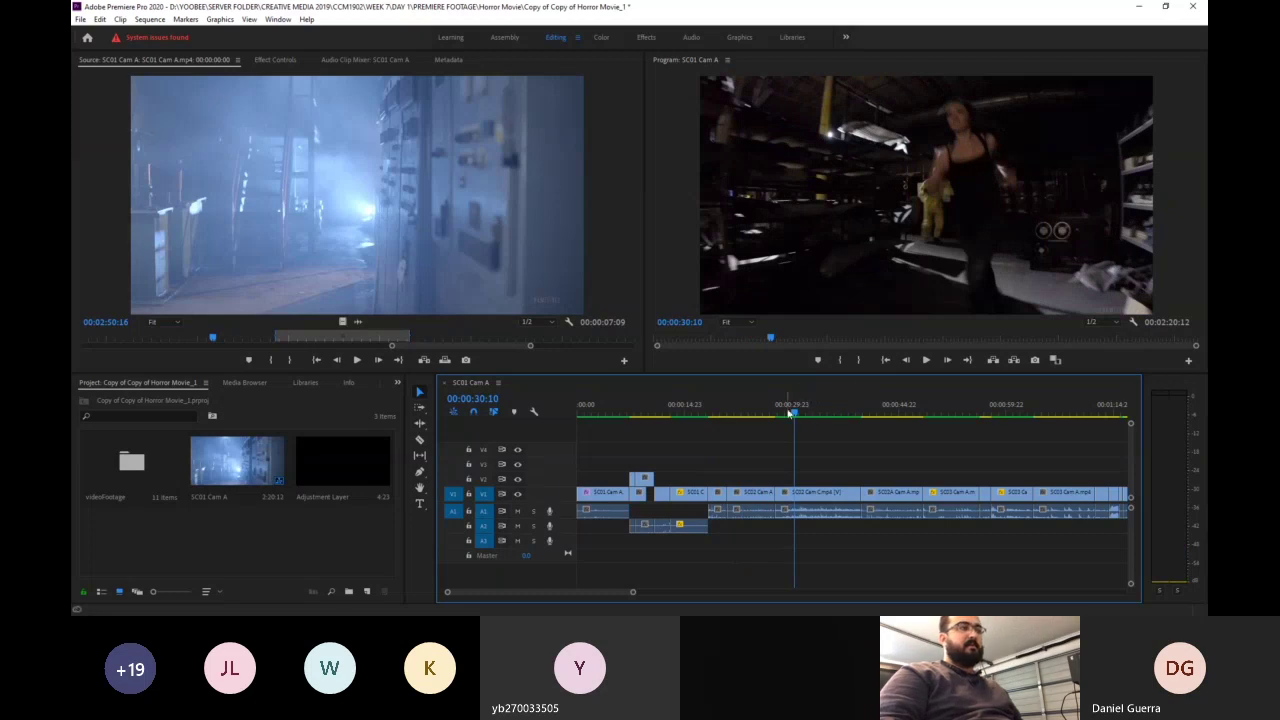
{"action": "left_click_drag", "start_coordinate": [813, 412], "coordinate": [822, 473]}
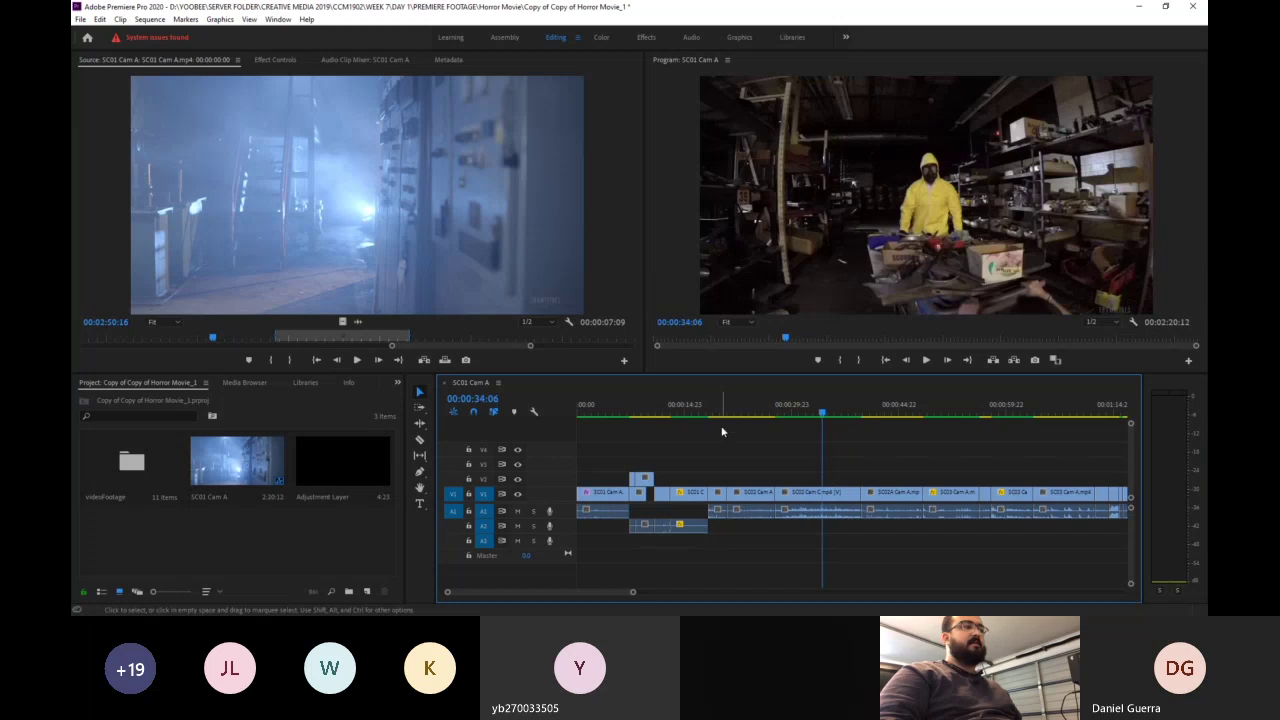
{"action": "left_click_drag", "start_coordinate": [720, 408], "coordinate": [589, 418]}
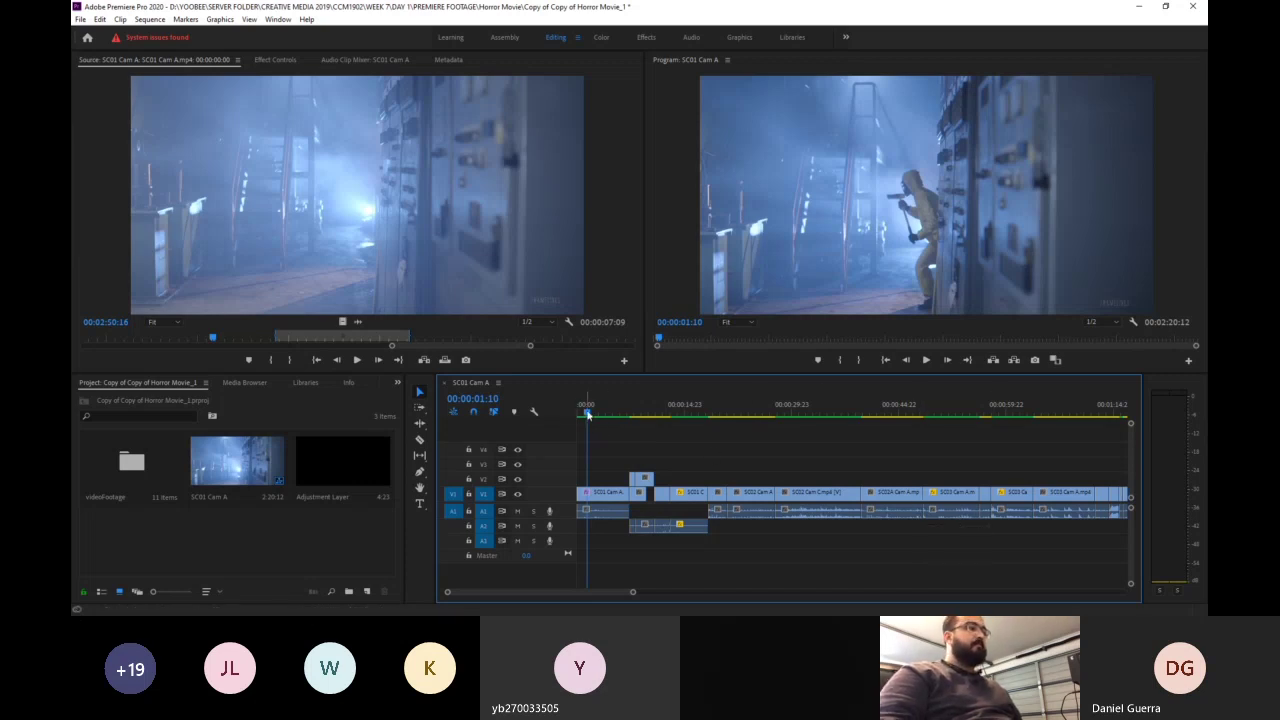
{"action": "key", "text": "space"}
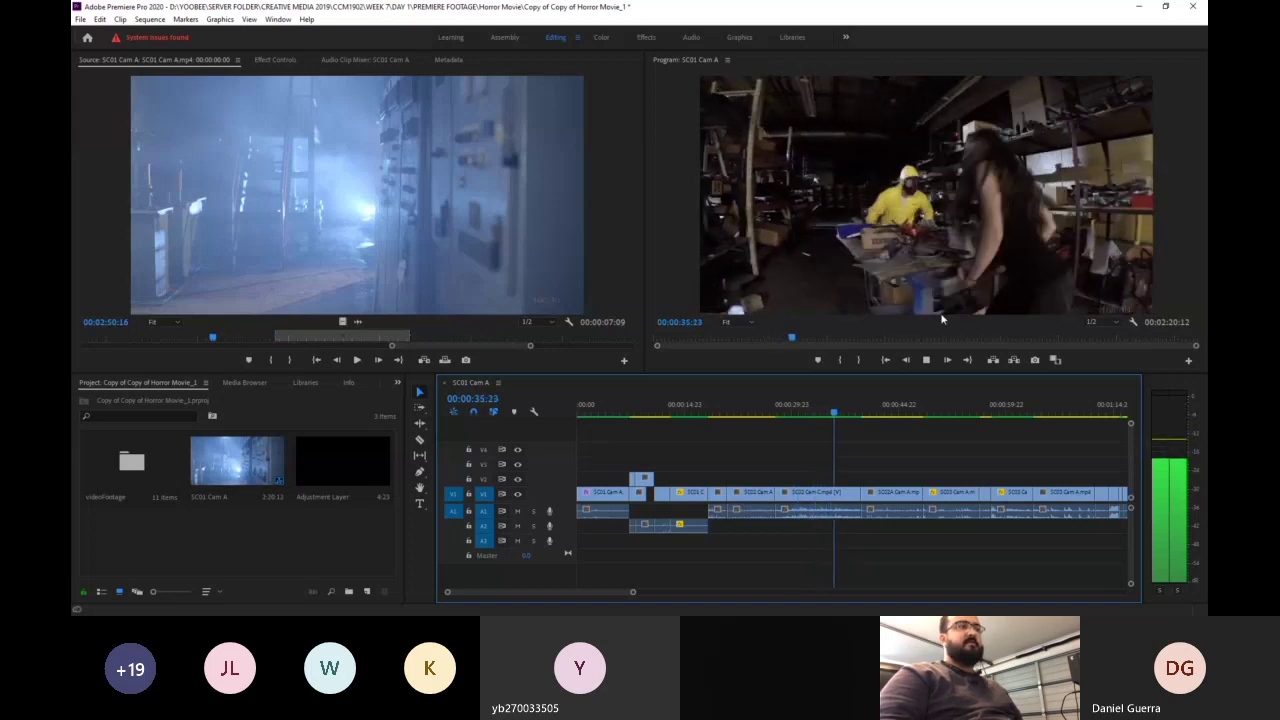
{"action": "key", "text": "space"}
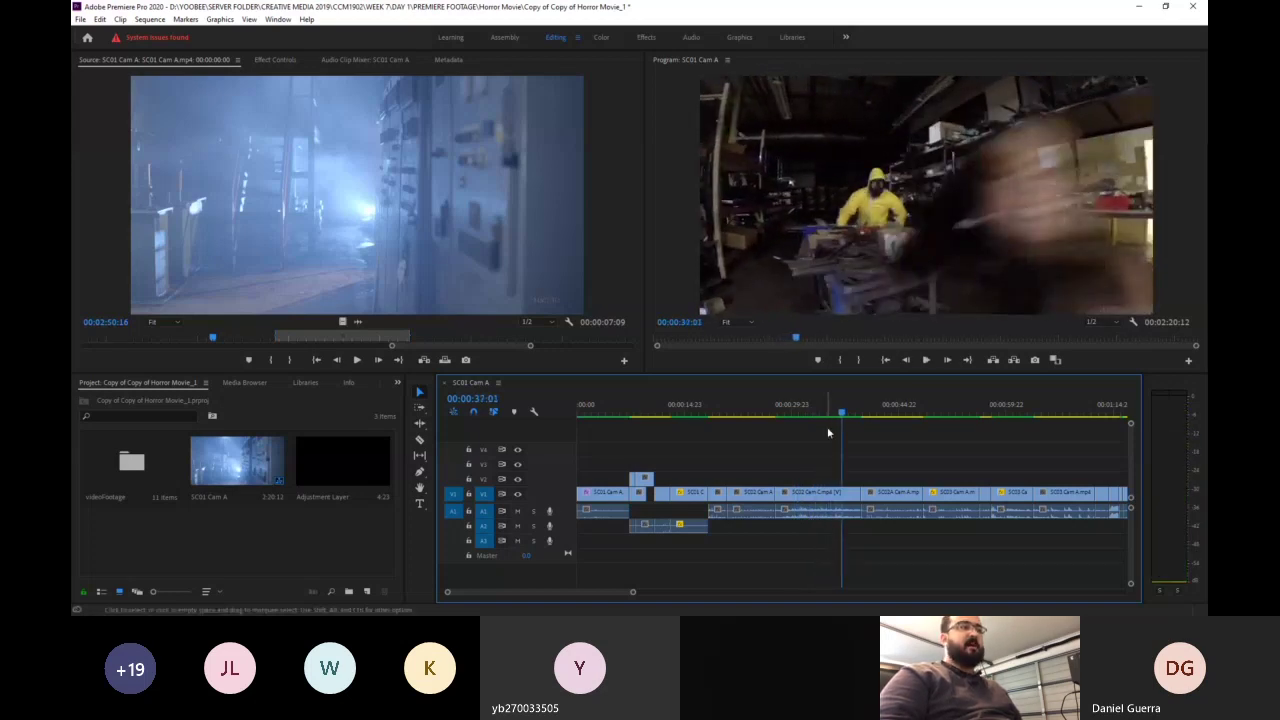
{"action": "left_click_drag", "start_coordinate": [841, 413], "coordinate": [830, 421]}
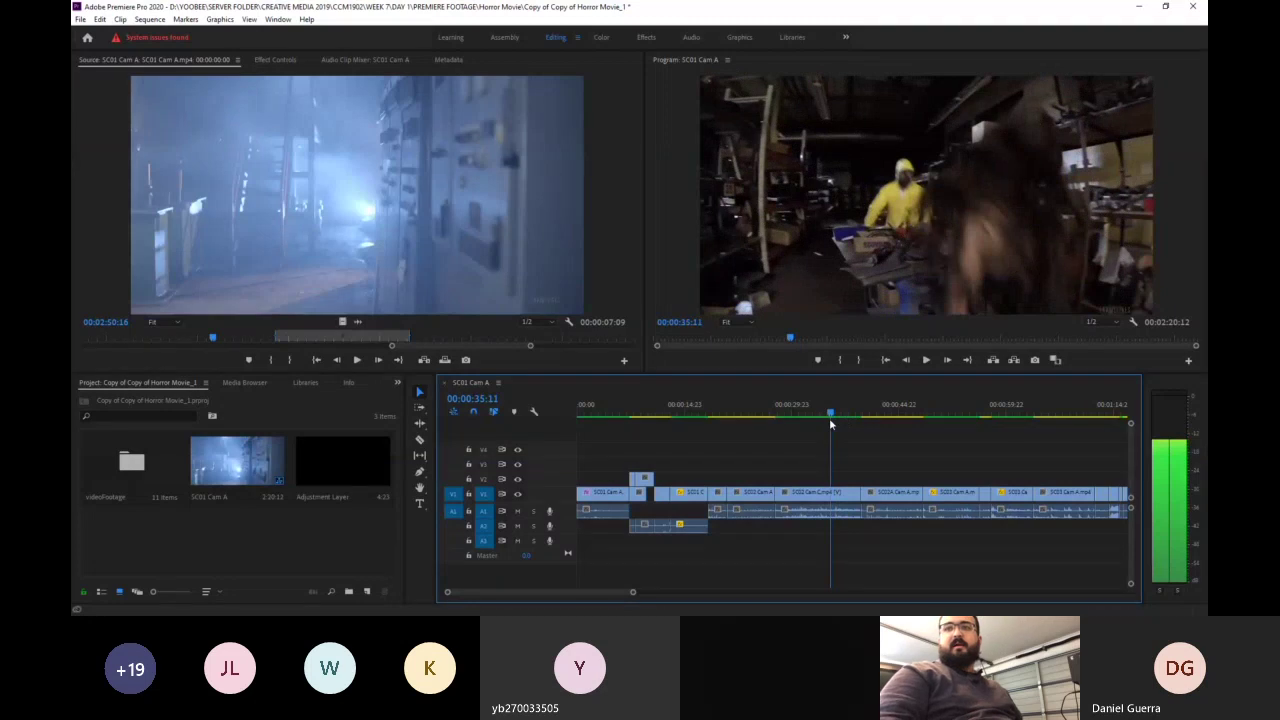
- Open the SC02A Cam A clip from the timeline in the source monitor and review the original footage outside its used range
{"action": "left_click_drag", "start_coordinate": [830, 423], "coordinate": [894, 502]}
{"action": "double_click", "coordinate": [892, 497]}
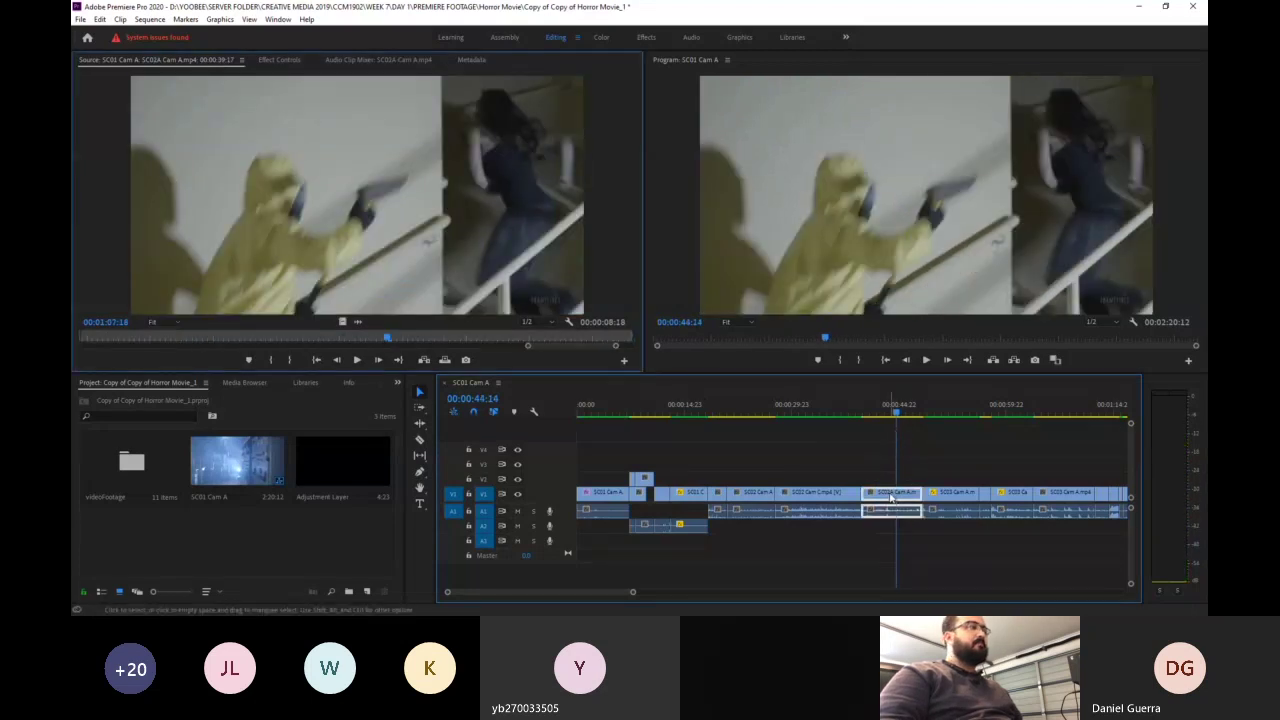
{"action": "left_click_drag", "start_coordinate": [526, 346], "coordinate": [503, 329]}
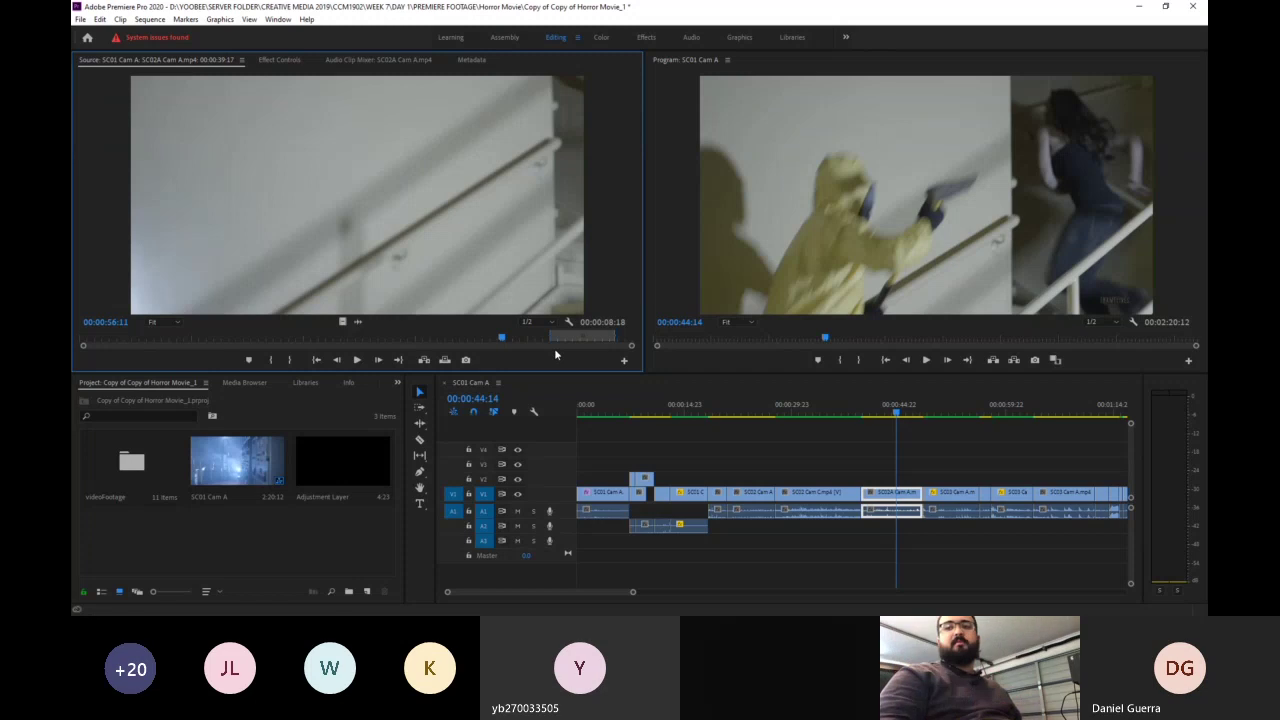
{"action": "left_click", "coordinate": [500, 339]}
{"action": "left_click_drag", "start_coordinate": [500, 339], "coordinate": [360, 320]}
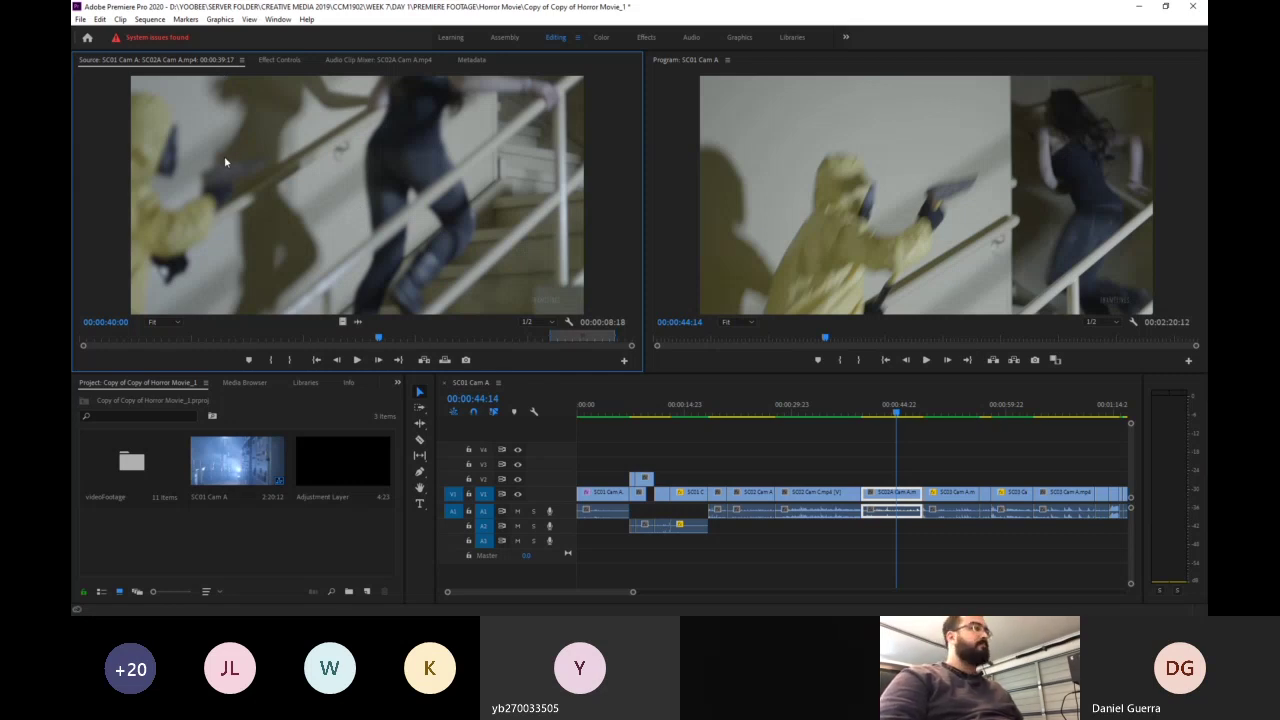
- Open the SC03 Cam A clip from the timeline in the source monitor and scrub its footage to 00:00:25:17
{"action": "left_click_drag", "start_coordinate": [897, 416], "coordinate": [946, 416]}
{"action": "double_click", "coordinate": [953, 497]}
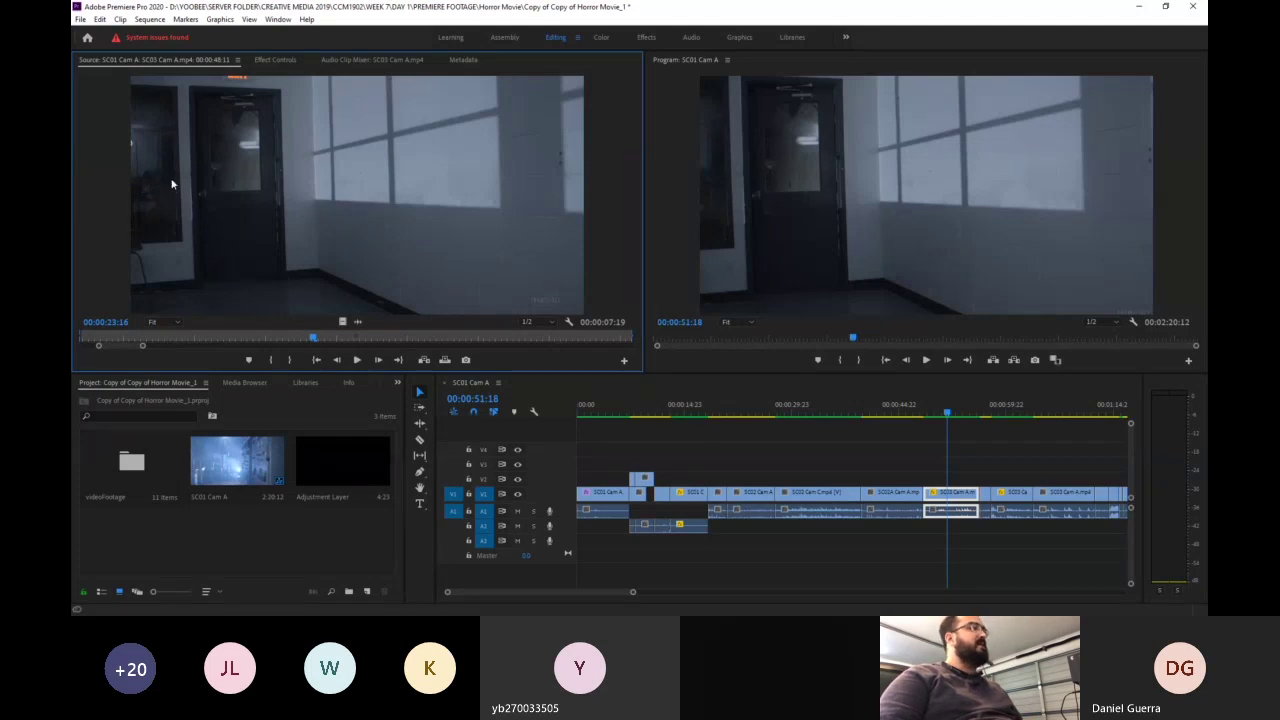
{"action": "left_click_drag", "start_coordinate": [315, 340], "coordinate": [453, 338]}
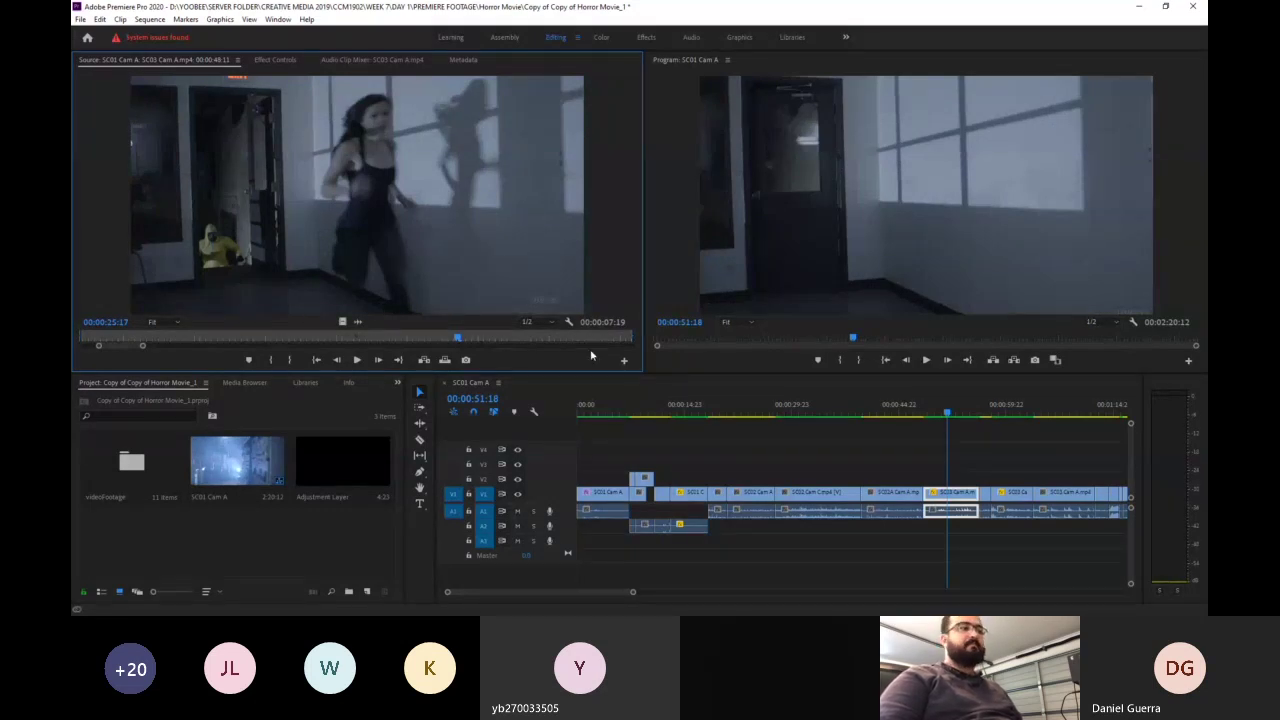
- Open the short SC03 Cam B clip in the source monitor and review the footage before and within its used range
{"action": "left_click_drag", "start_coordinate": [949, 415], "coordinate": [983, 424]}
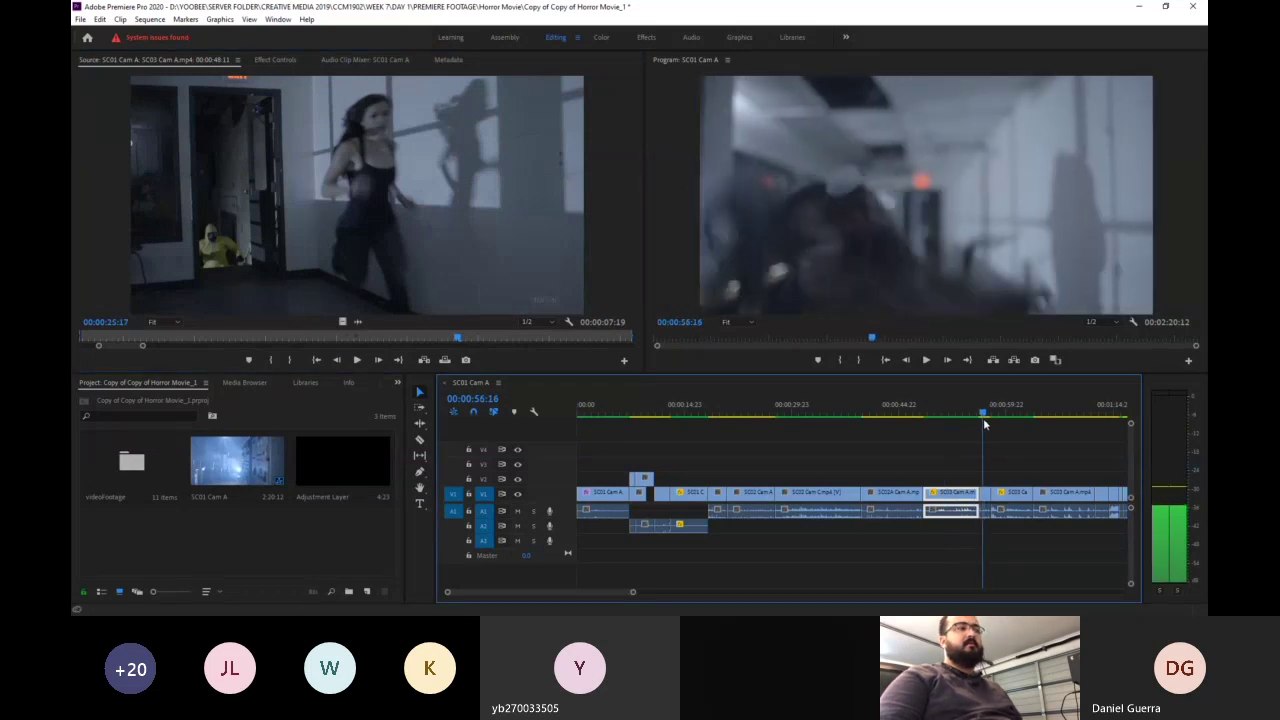
{"action": "double_click", "coordinate": [986, 496]}
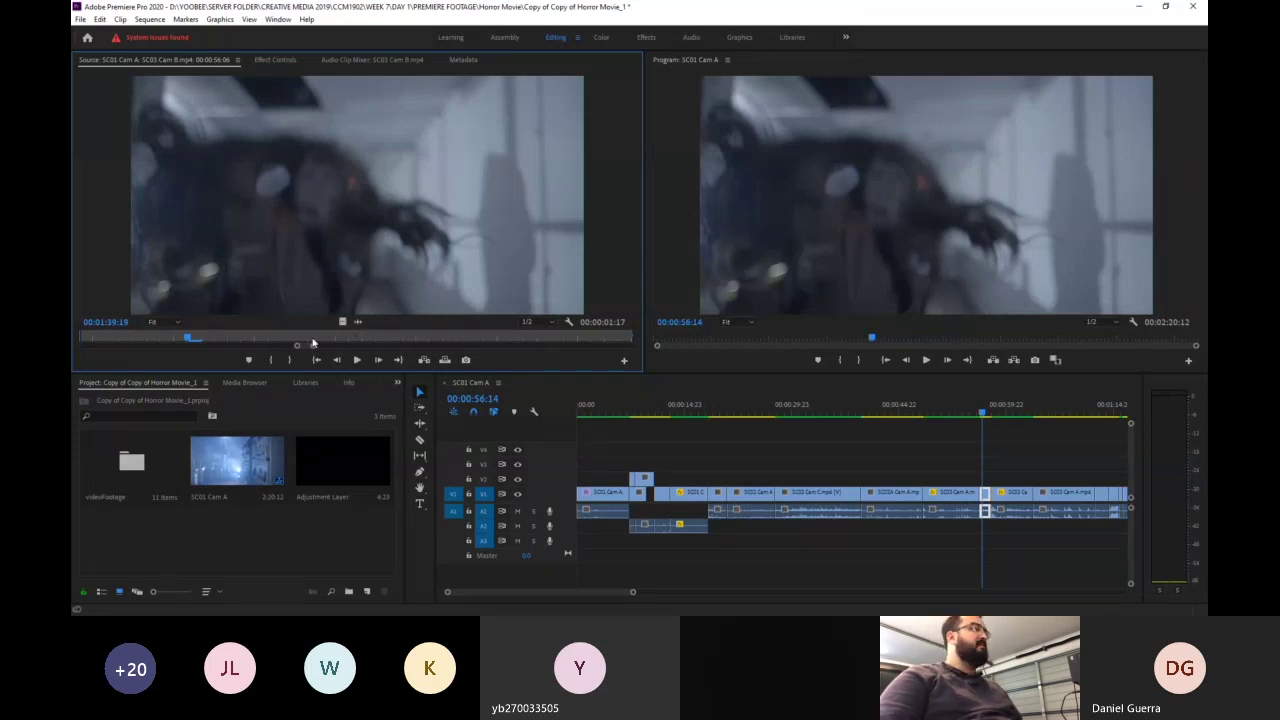
{"action": "left_click_drag", "start_coordinate": [293, 346], "coordinate": [271, 351]}
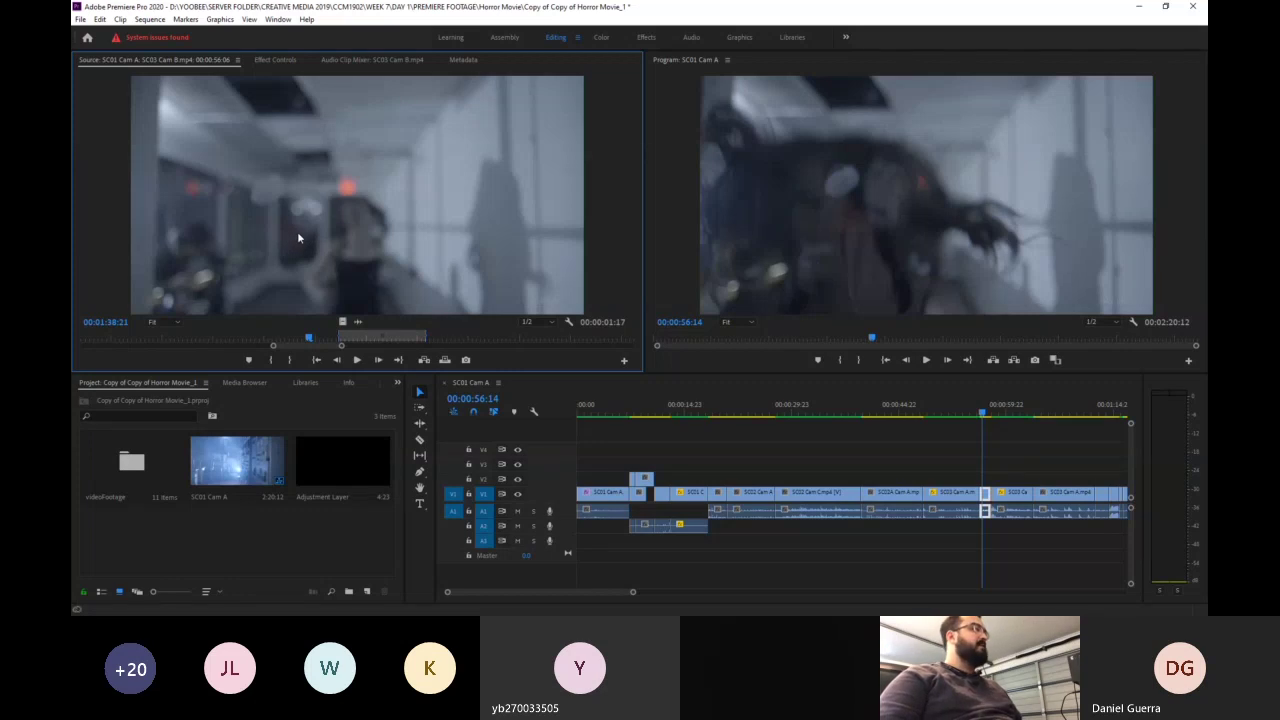
{"action": "left_click_drag", "start_coordinate": [309, 338], "coordinate": [350, 345]}
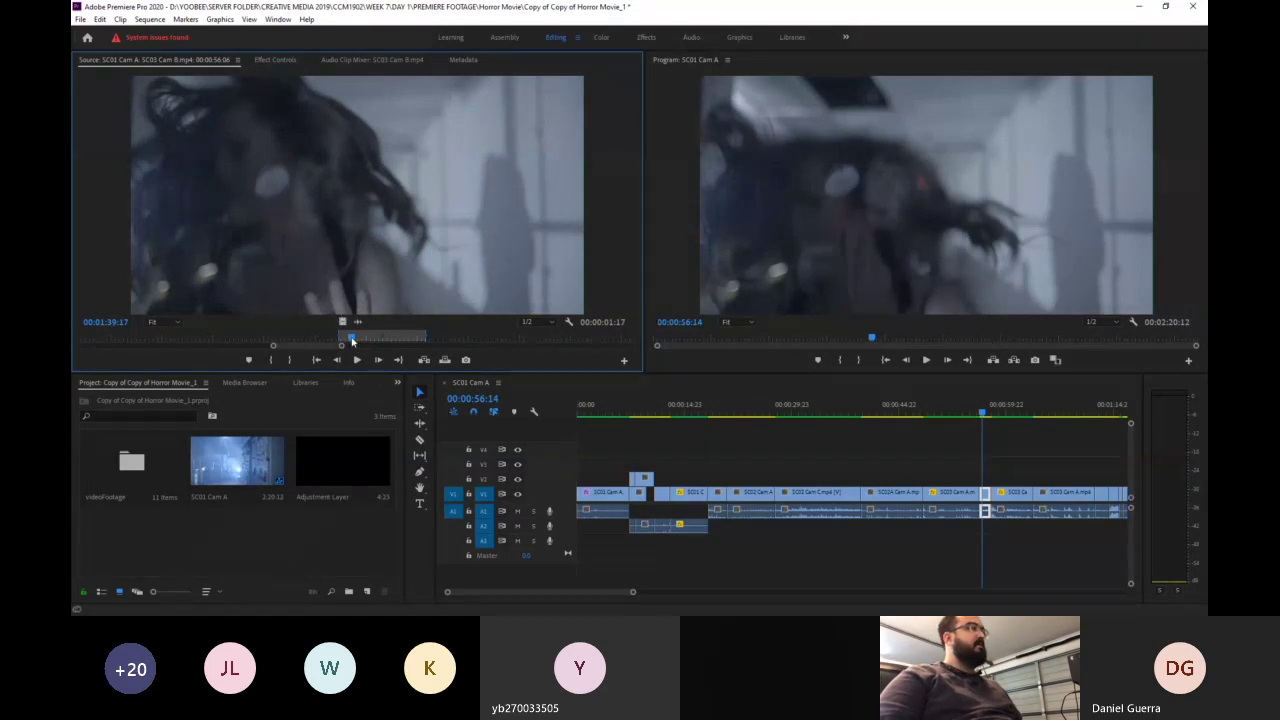
{"action": "left_click_drag", "start_coordinate": [341, 336], "coordinate": [311, 338]}
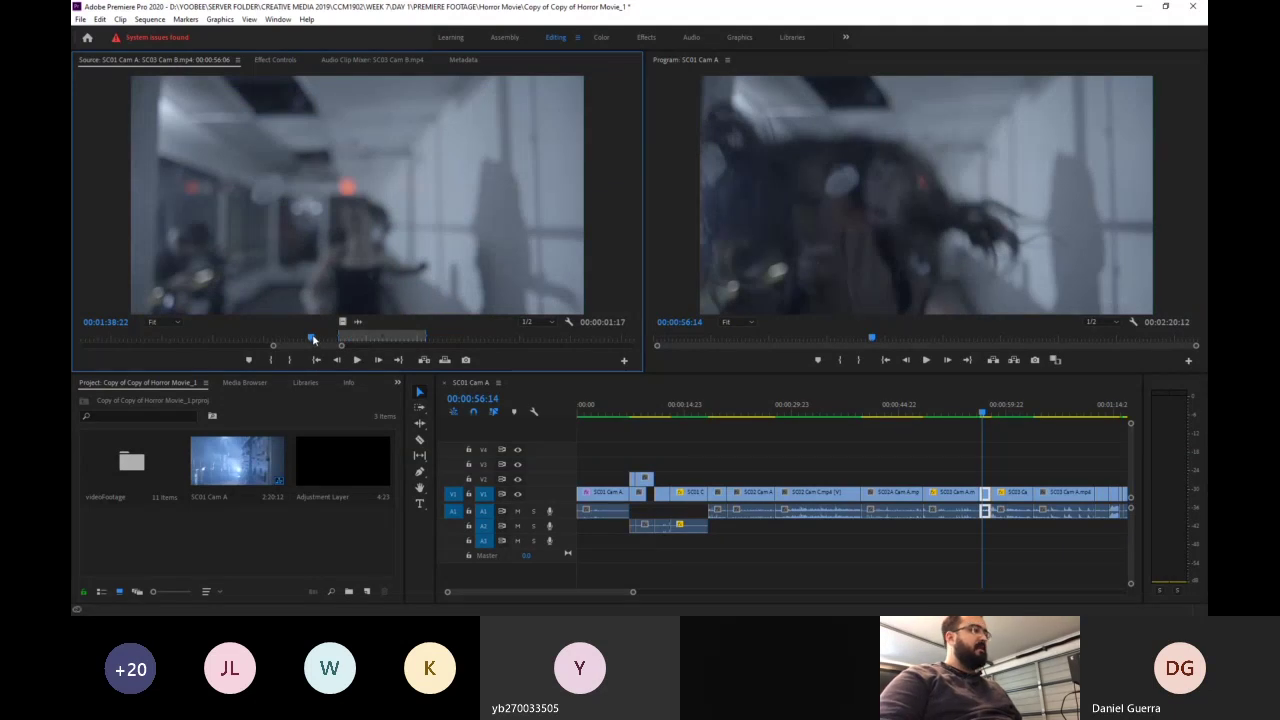
{"action": "left_click_drag", "start_coordinate": [312, 340], "coordinate": [338, 338]}
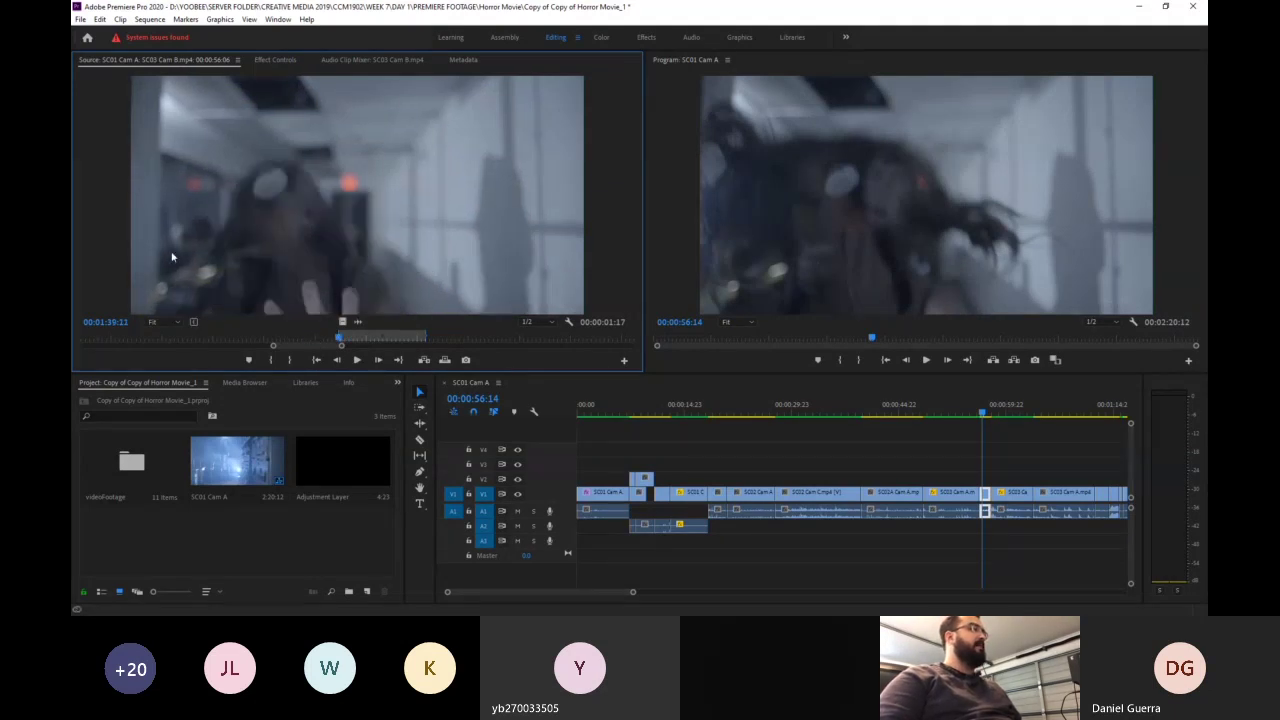
{"action": "key", "text": "space"}
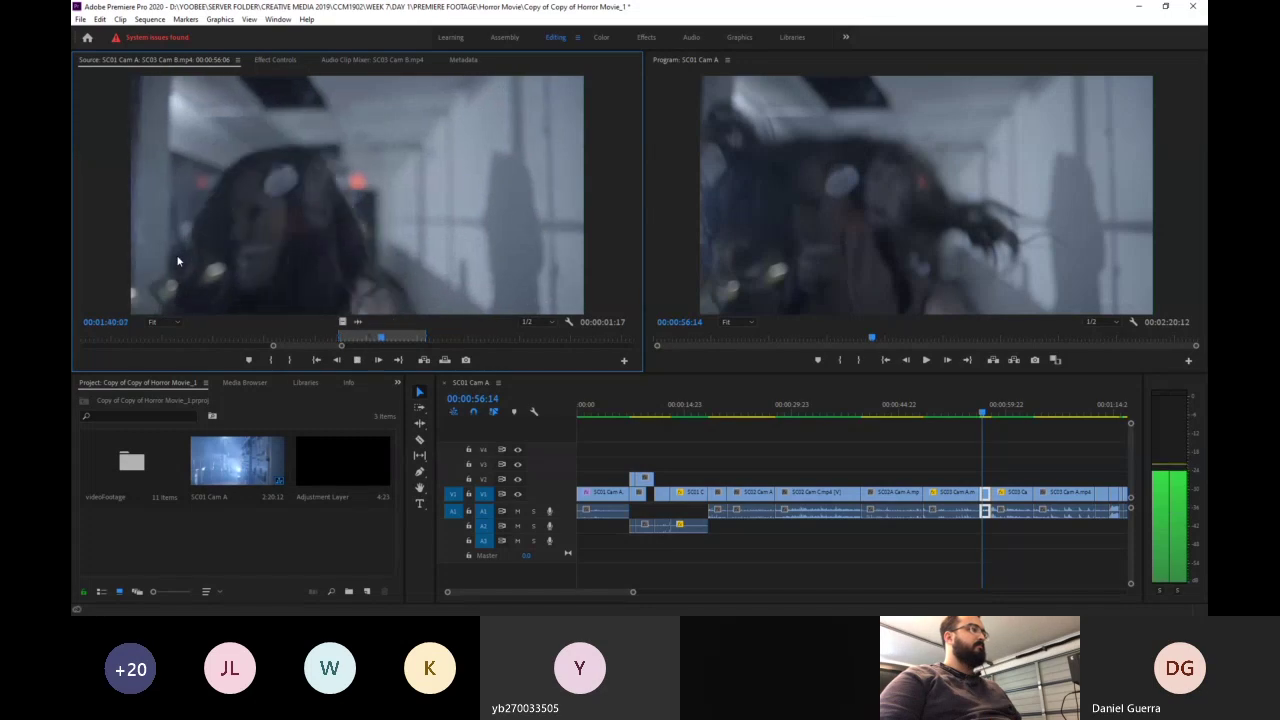
{"action": "key", "text": "space"}
- Play the sequence from 00:00:57:15 into the following shot and compare it with the SC03 Cam B source footage around 00:01:39:13
{"action": "left_click", "coordinate": [982, 413]}
{"action": "left_click_drag", "start_coordinate": [983, 413], "coordinate": [987, 413]}
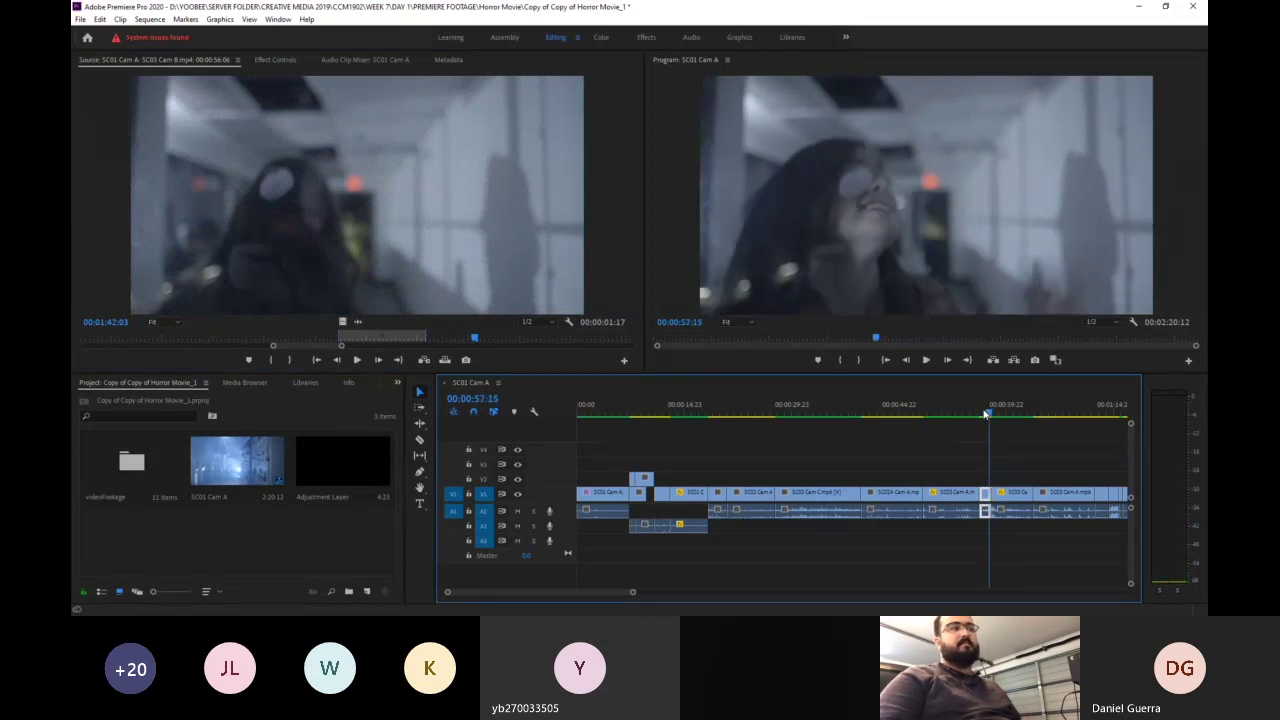
{"action": "key", "text": "space"}
{"action": "key", "text": "space"}
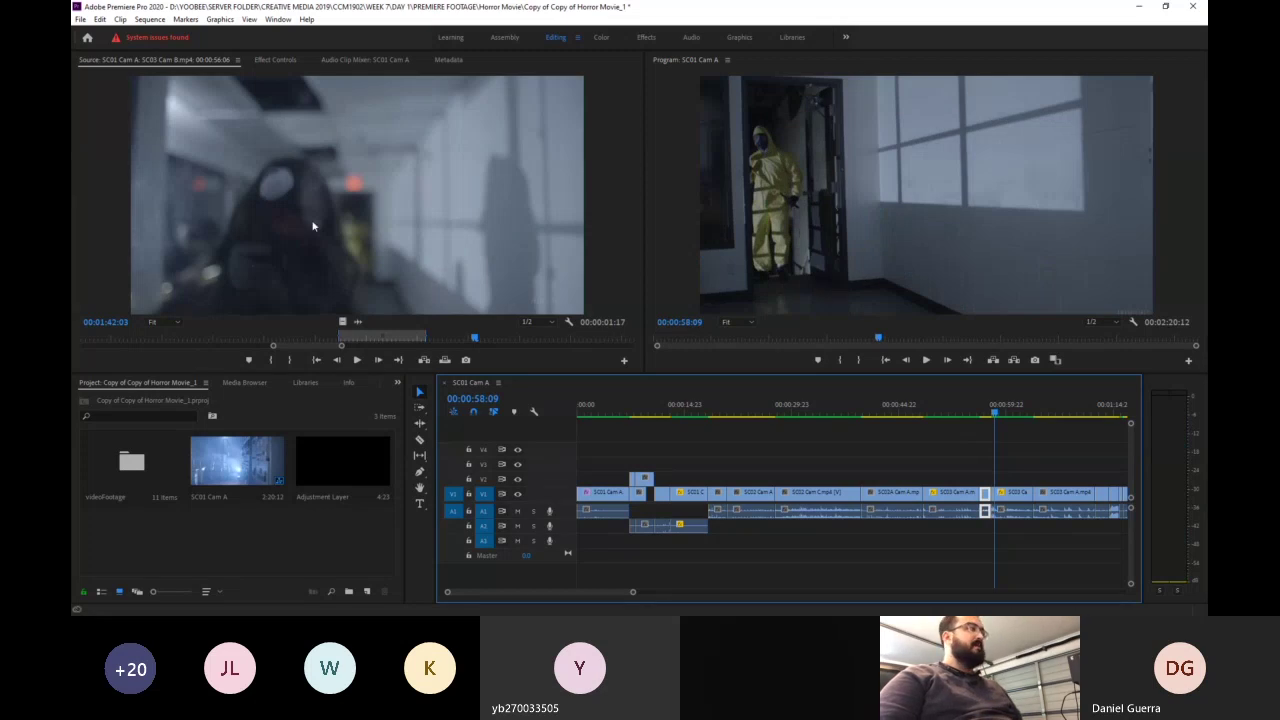
{"action": "left_click", "coordinate": [368, 337]}
{"action": "left_click_drag", "start_coordinate": [368, 337], "coordinate": [342, 337]}
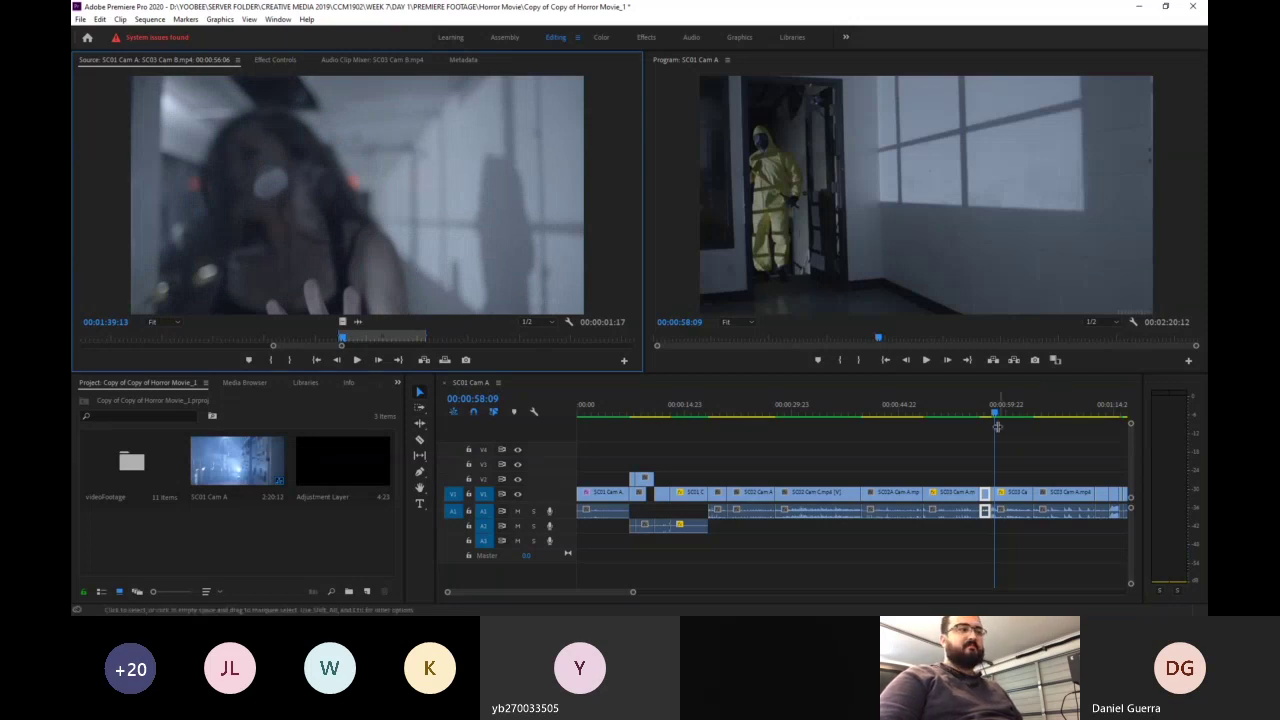
- Scrub the sequence on to 00:01:14:22, widen the visible timeline range, and review the earlier shots up to 00:00:37:23
{"action": "left_click_drag", "start_coordinate": [997, 420], "coordinate": [1112, 421]}
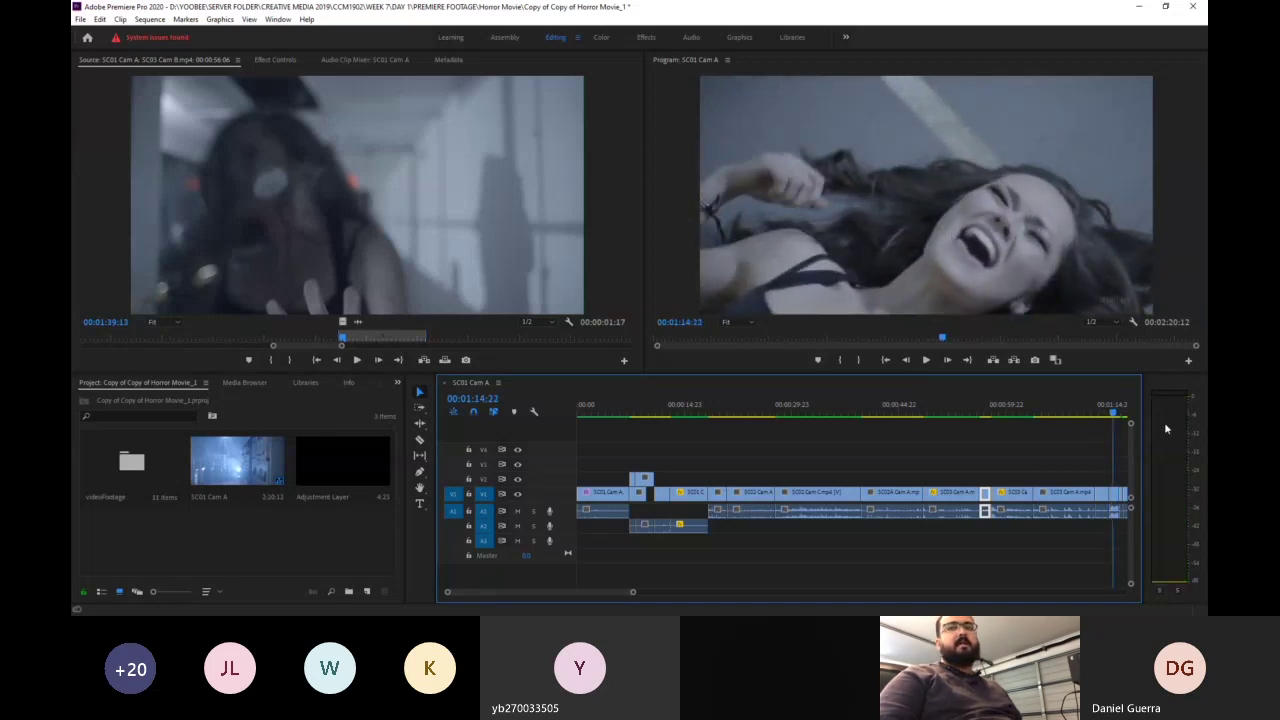
{"action": "left_click_drag", "start_coordinate": [1113, 416], "coordinate": [1113, 417]}
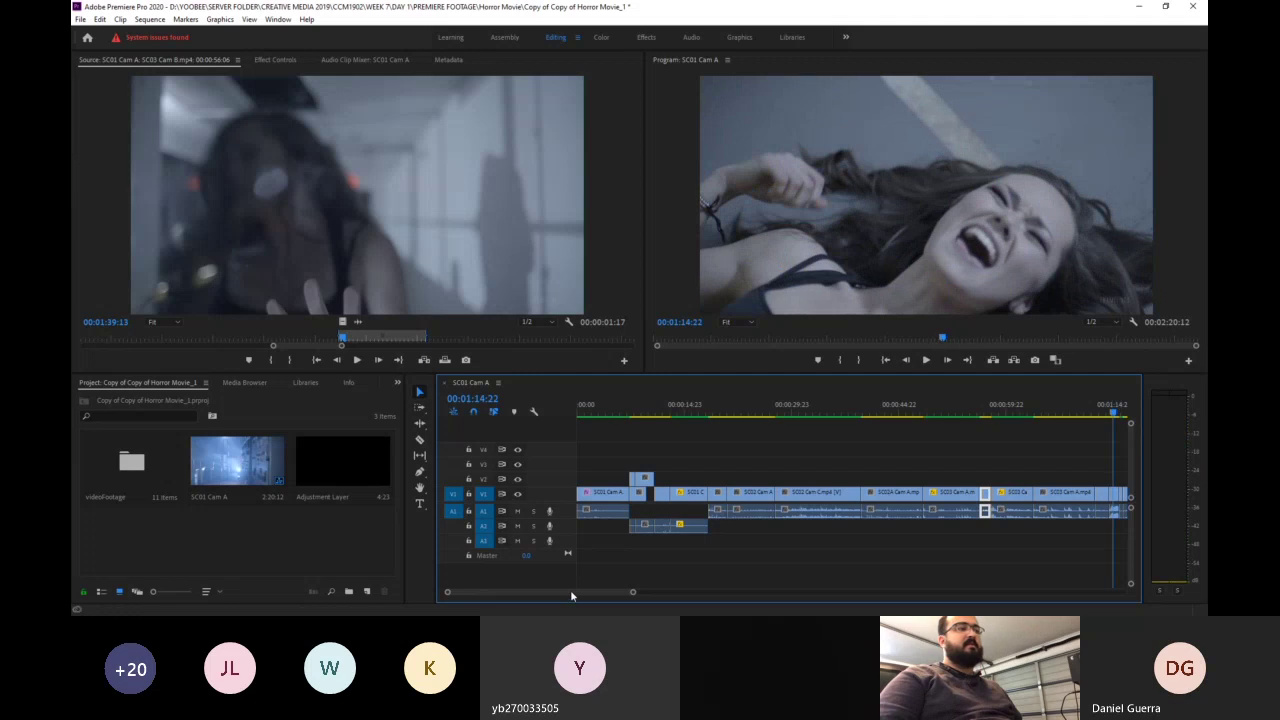
{"action": "left_click_drag", "start_coordinate": [570, 589], "coordinate": [598, 589]}
{"action": "left_click", "coordinate": [845, 414]}
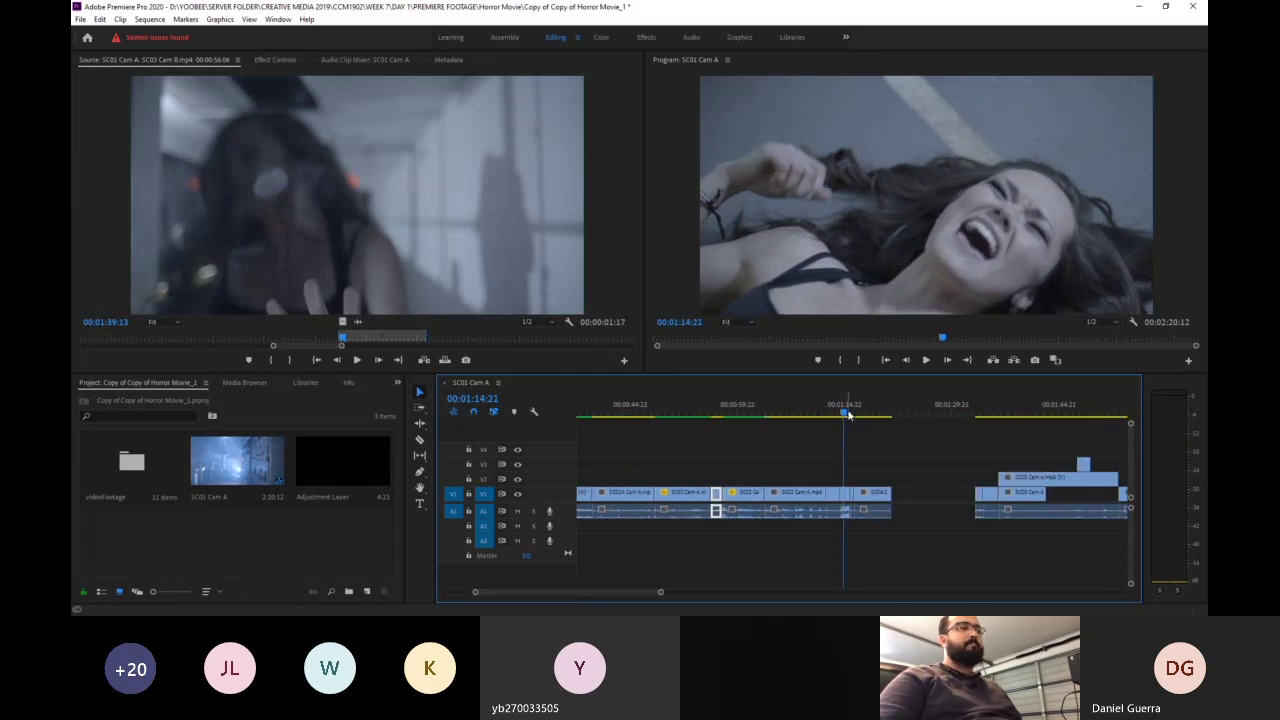
{"action": "left_click_drag", "start_coordinate": [848, 414], "coordinate": [647, 429]}
{"action": "left_click_drag", "start_coordinate": [586, 593], "coordinate": [658, 593]}
{"action": "left_click_drag", "start_coordinate": [592, 428], "coordinate": [797, 428]}
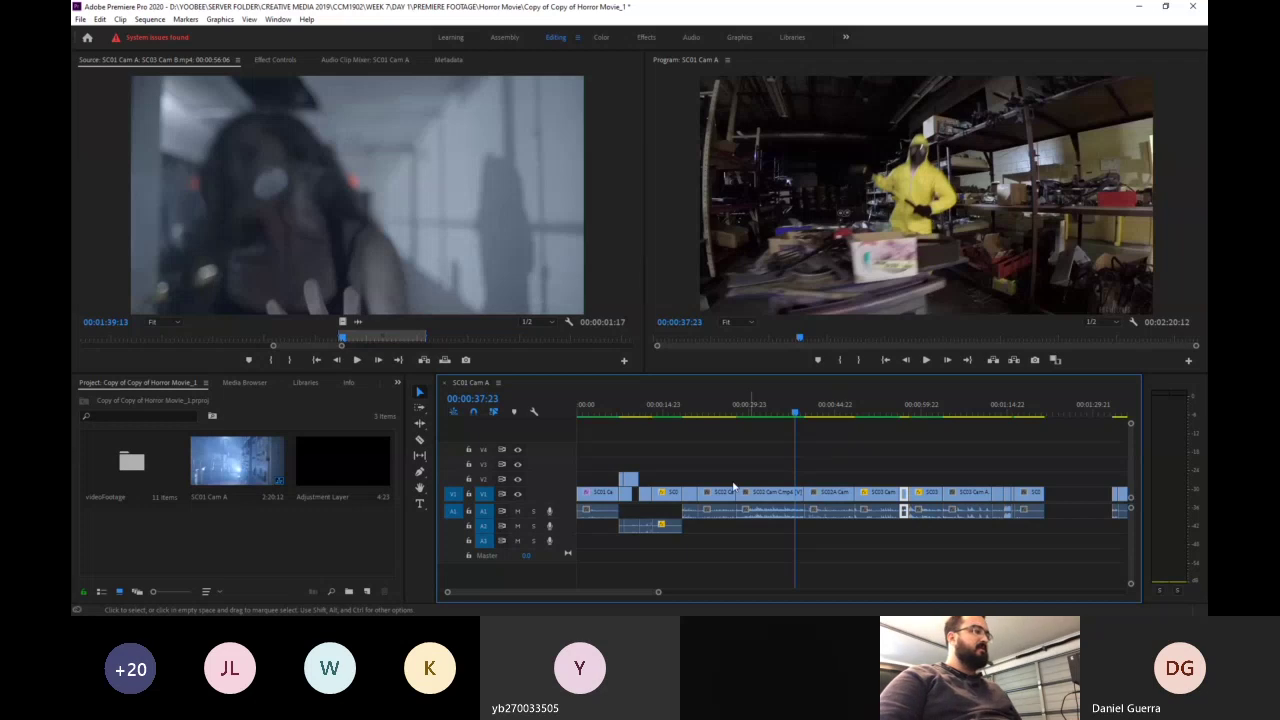
- Play the sequence from the start with audio tracks A1 and A2 muted, and unmute both during playback to compare
{"action": "left_click", "coordinate": [517, 511]}
{"action": "left_click", "coordinate": [517, 526]}
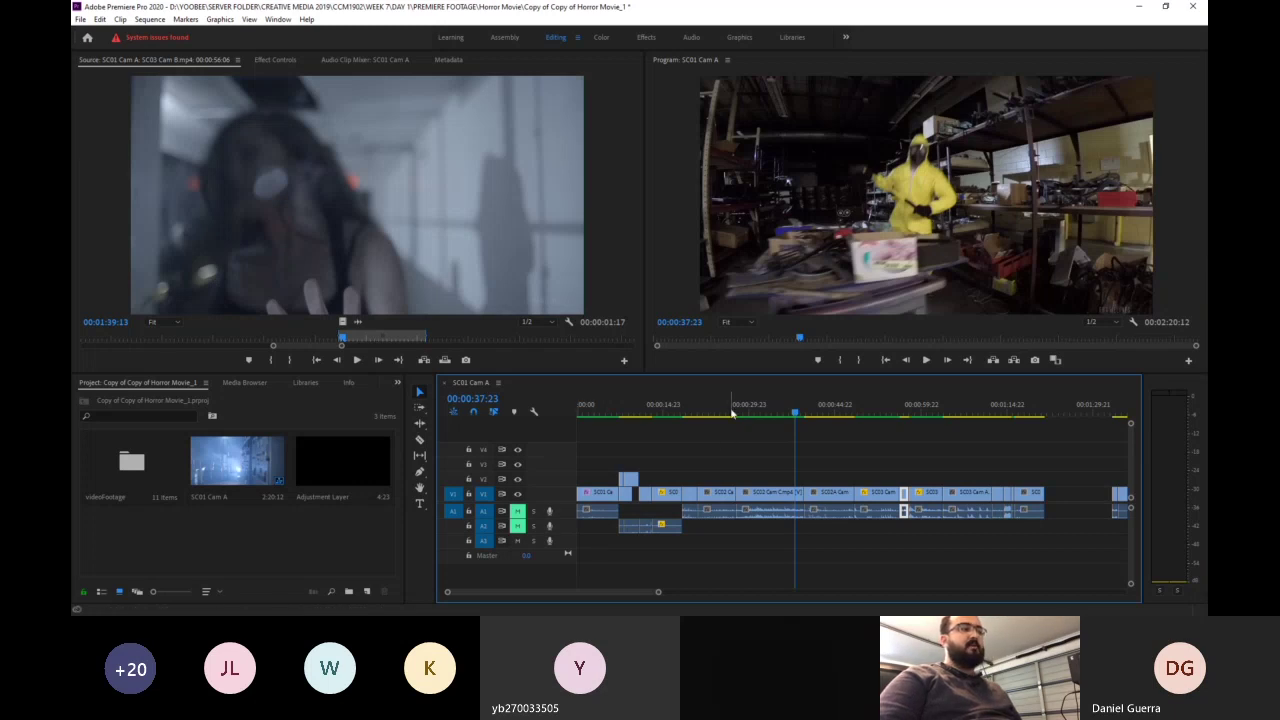
{"action": "key", "text": "Home"}
{"action": "key", "text": "space"}
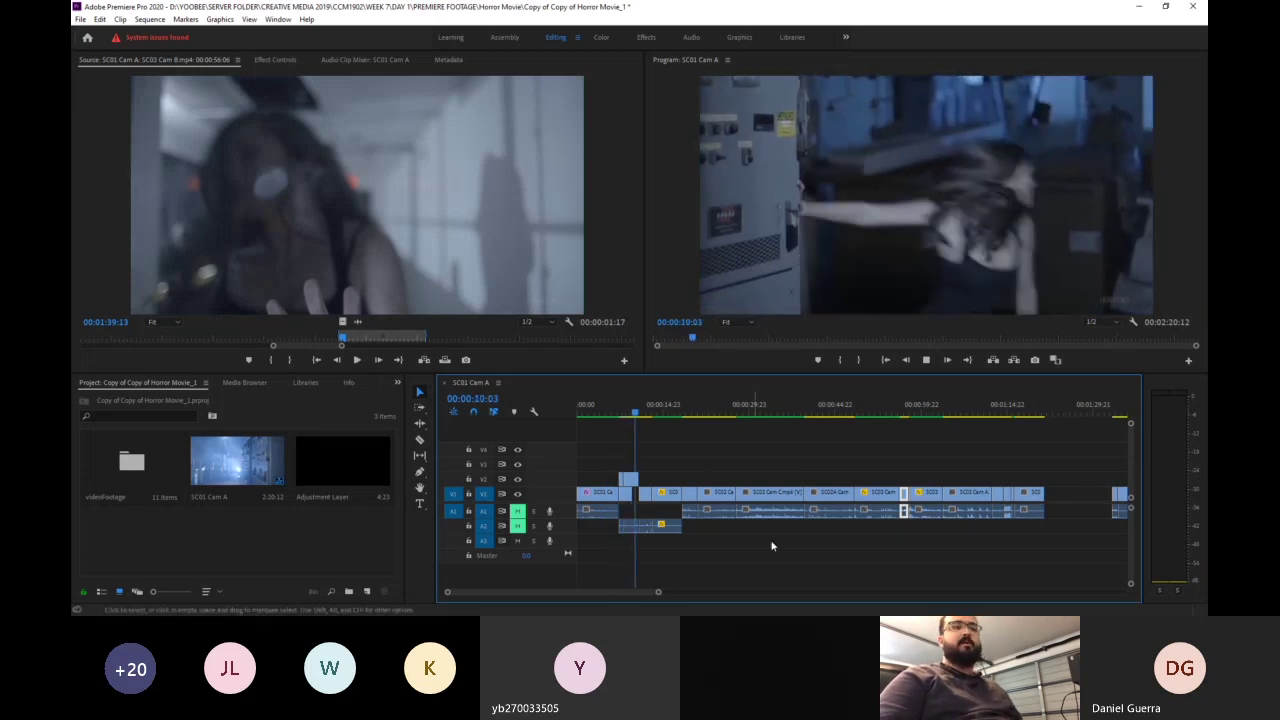
{"action": "left_click", "coordinate": [517, 511]}
{"action": "left_click", "coordinate": [517, 525]}
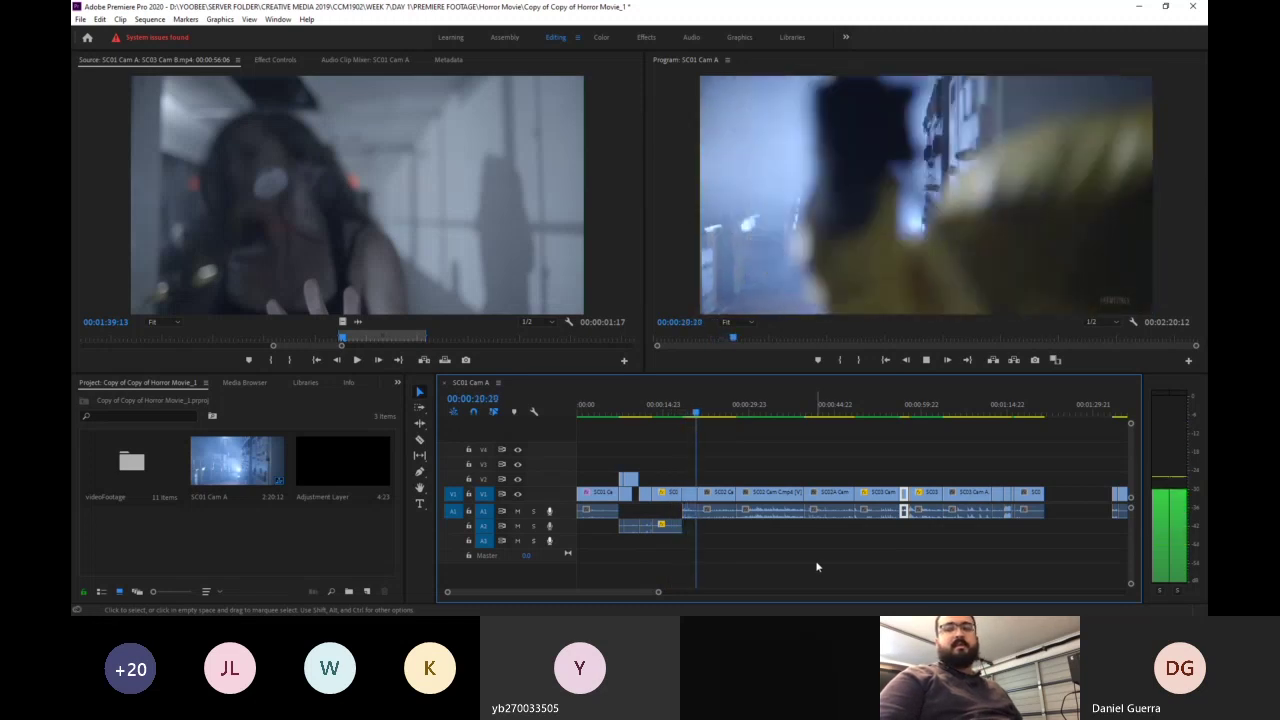
{"action": "key", "text": "space"}
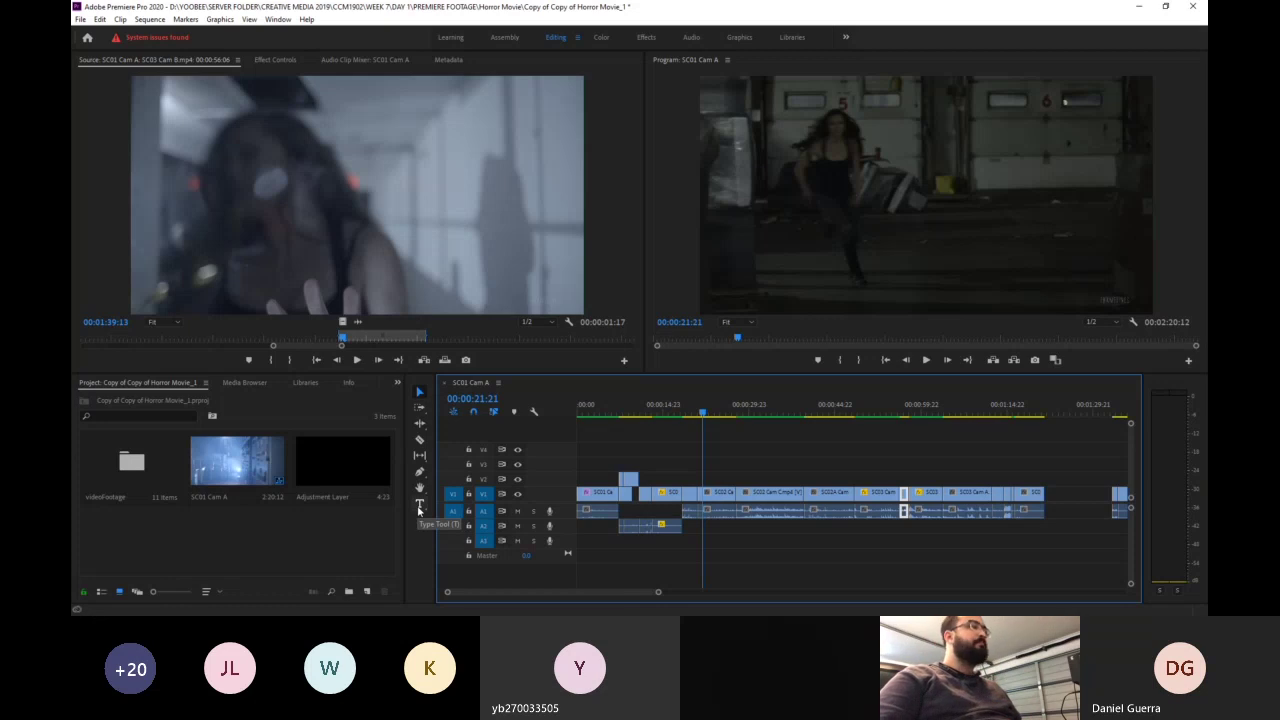
- Try splitting the SC02 Cam C clip on V1 at several points with the Razor tool, and undo the cuts
{"action": "left_click", "coordinate": [420, 441]}
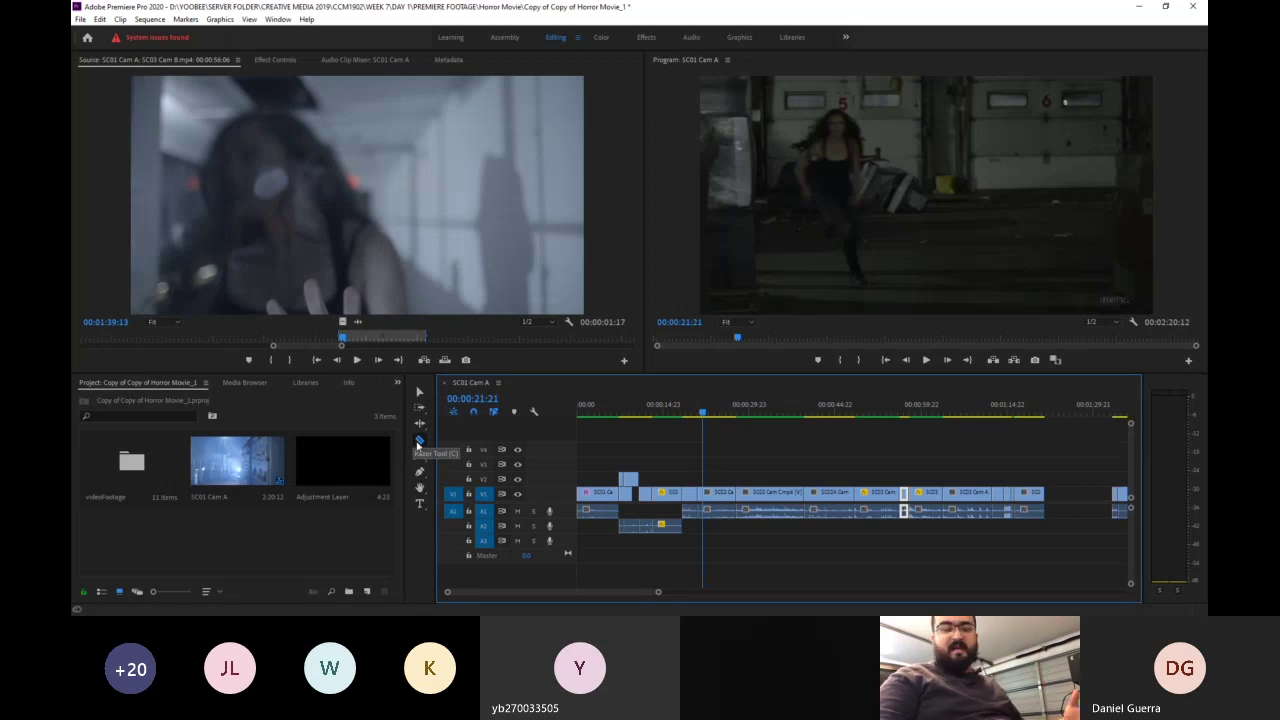
{"action": "key", "text": "v"}
{"action": "double_click", "coordinate": [776, 495]}
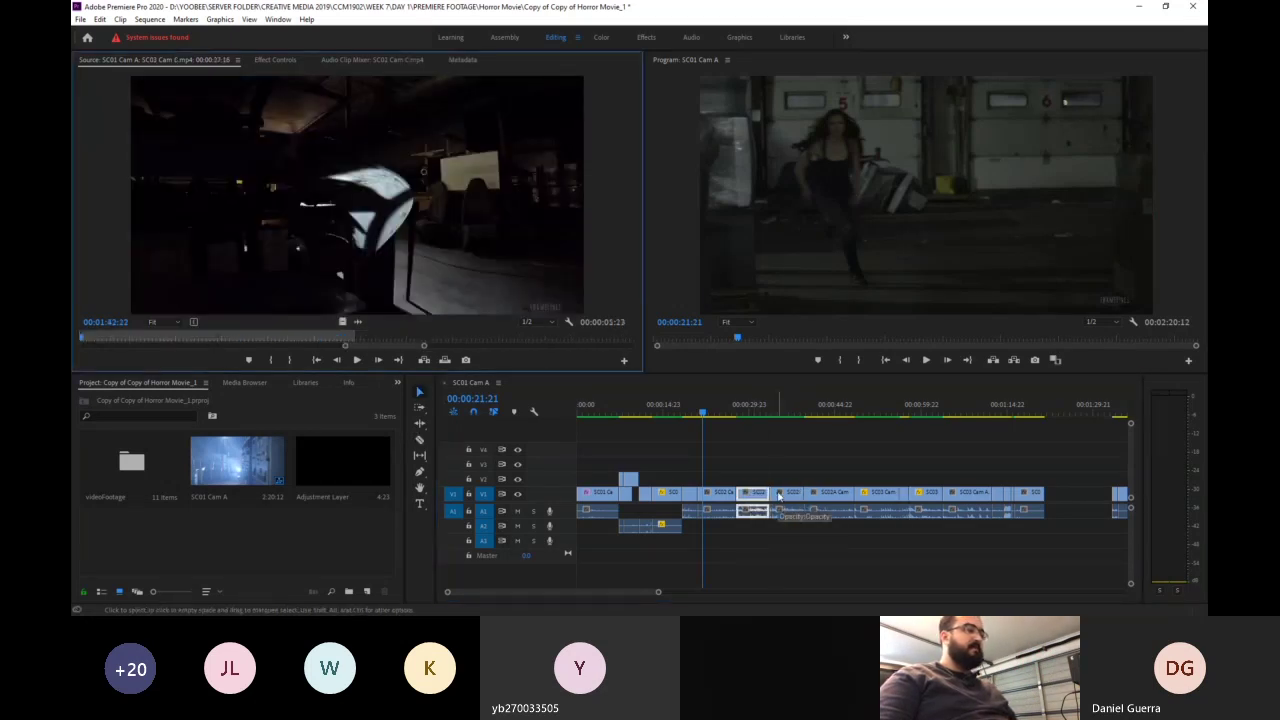
{"action": "key", "text": "ctrl+z"}
{"action": "key", "text": "c"}
{"action": "left_click", "coordinate": [751, 495]}
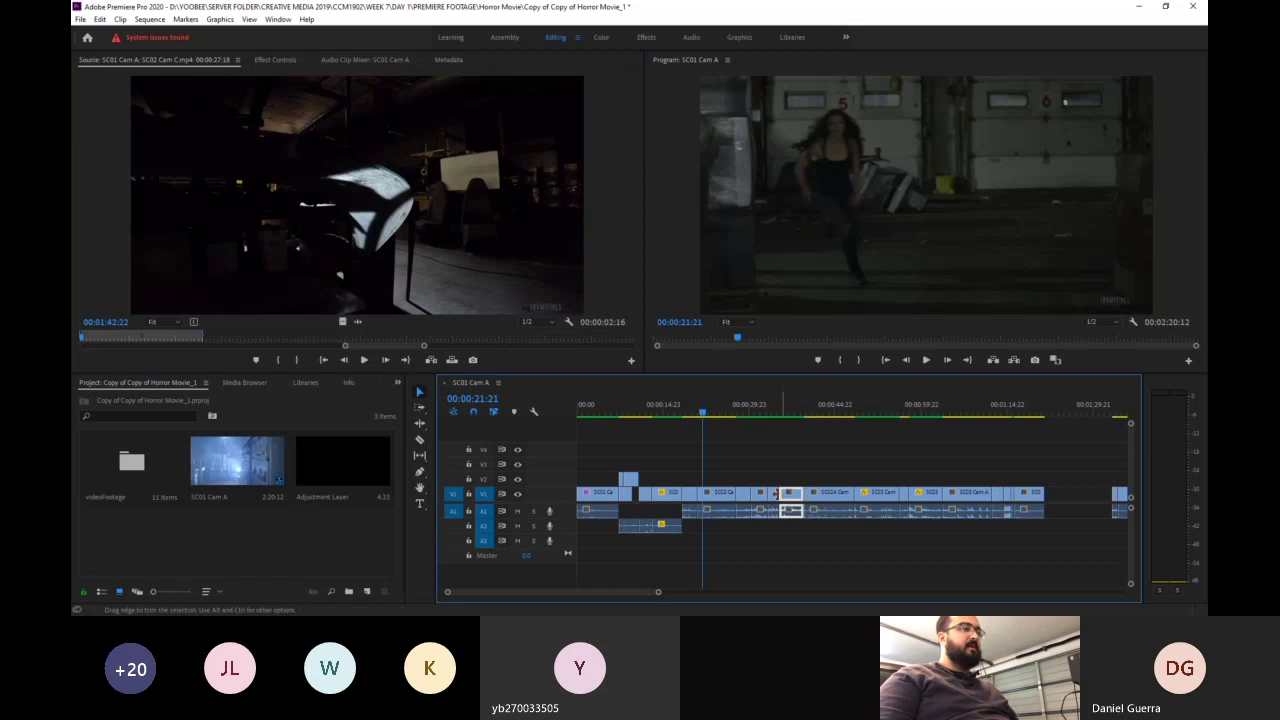
{"action": "left_click", "coordinate": [776, 495]}
{"action": "key", "text": "v"}
{"action": "key", "text": "ctrl+z"}
{"action": "key", "text": "ctrl+z"}
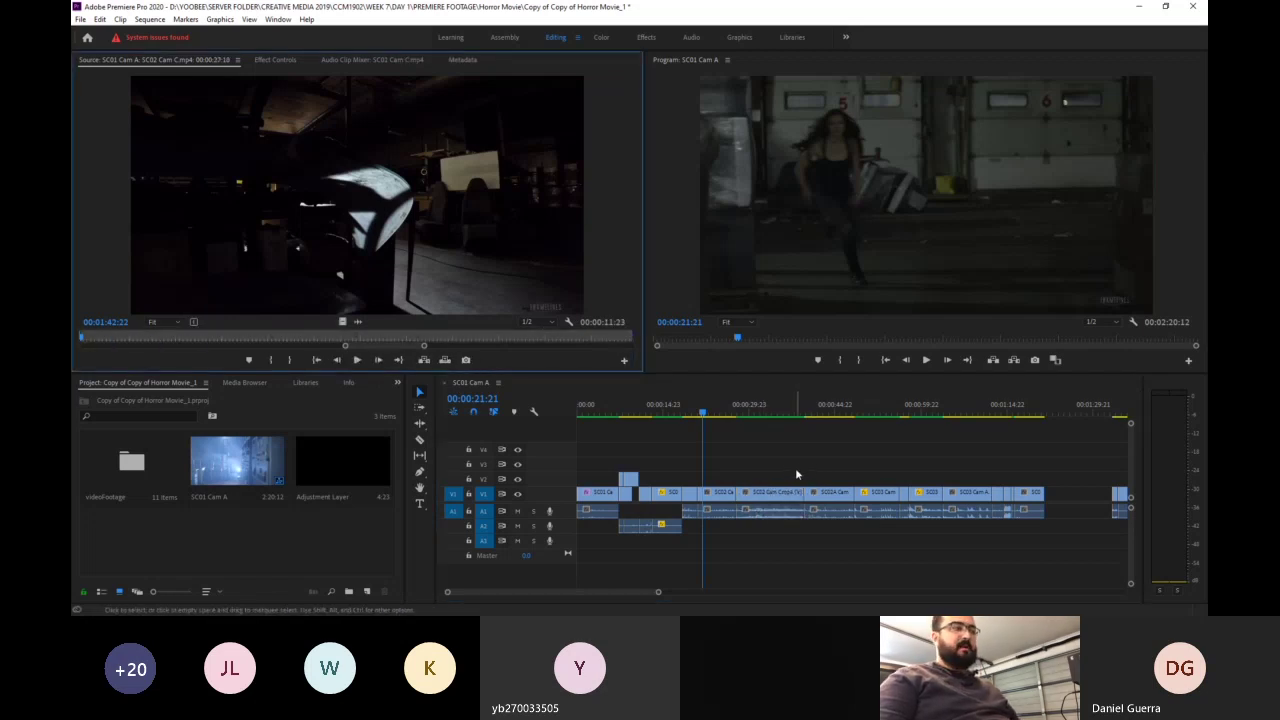
- Split the SC02 Cam C clip on V1 with the Razor tool about 5 seconds after its start
{"action": "left_click", "coordinate": [419, 441]}
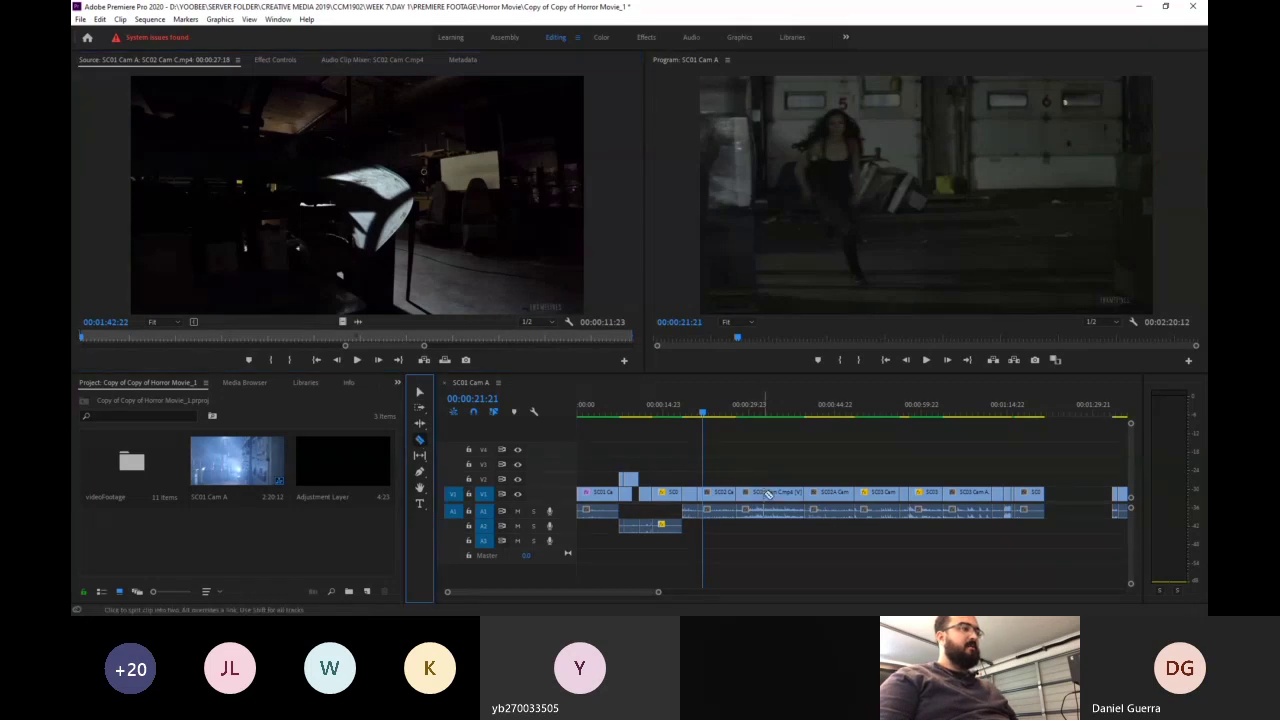
{"action": "left_click", "coordinate": [768, 494]}
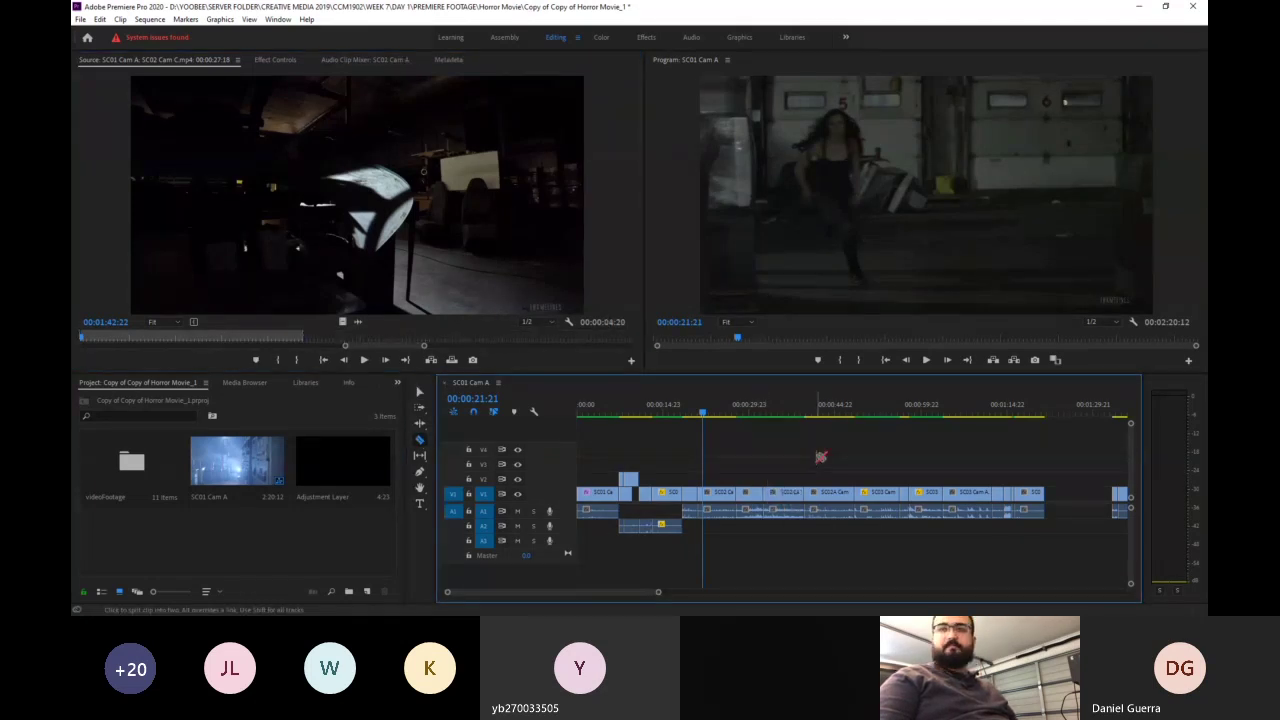
- Undo the last Razor cut in the SC02 Cam C clip, and try Track Select Forward from several points along the timeline
{"action": "key", "text": "ctrl+z"}
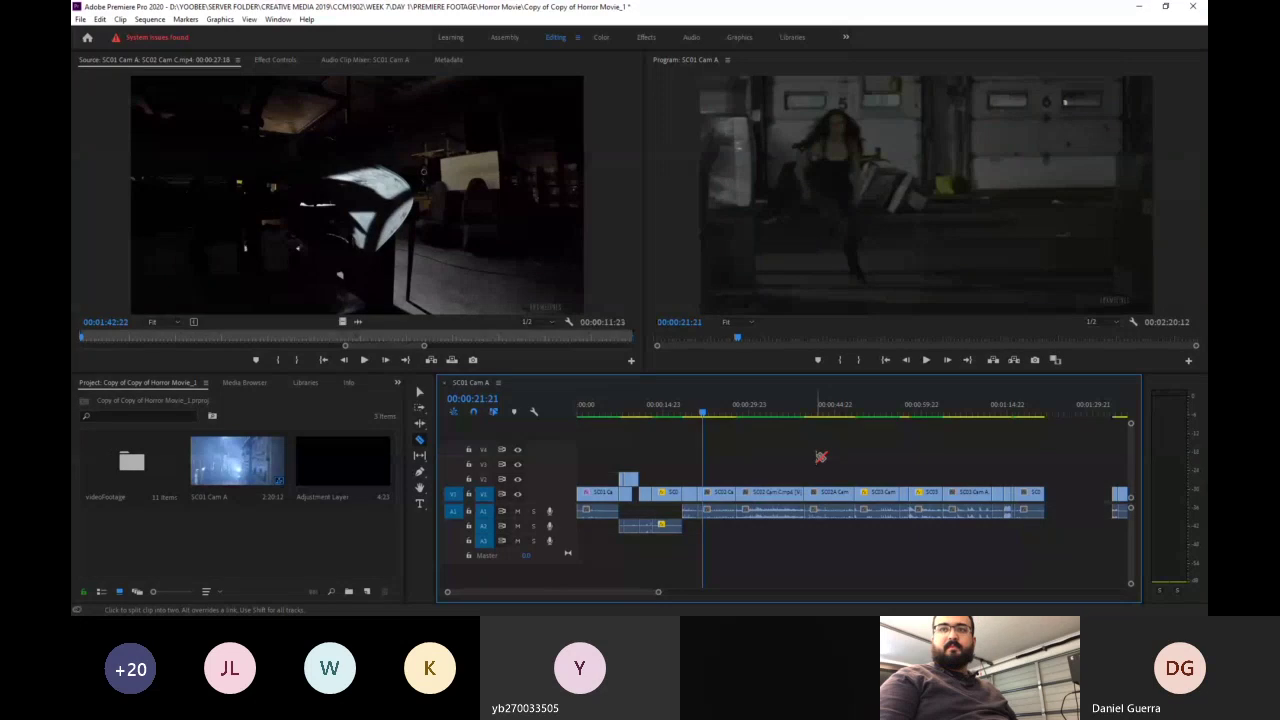
{"action": "left_click", "coordinate": [420, 410]}
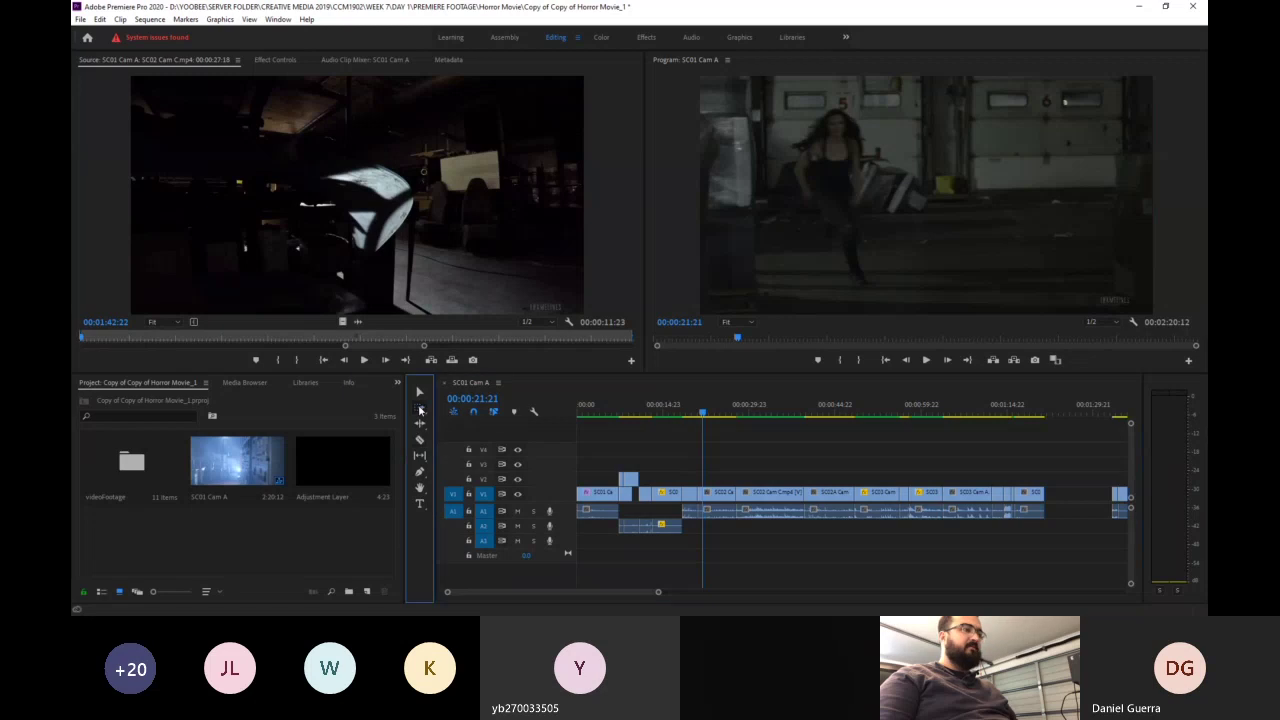
{"action": "left_click", "coordinate": [876, 493]}
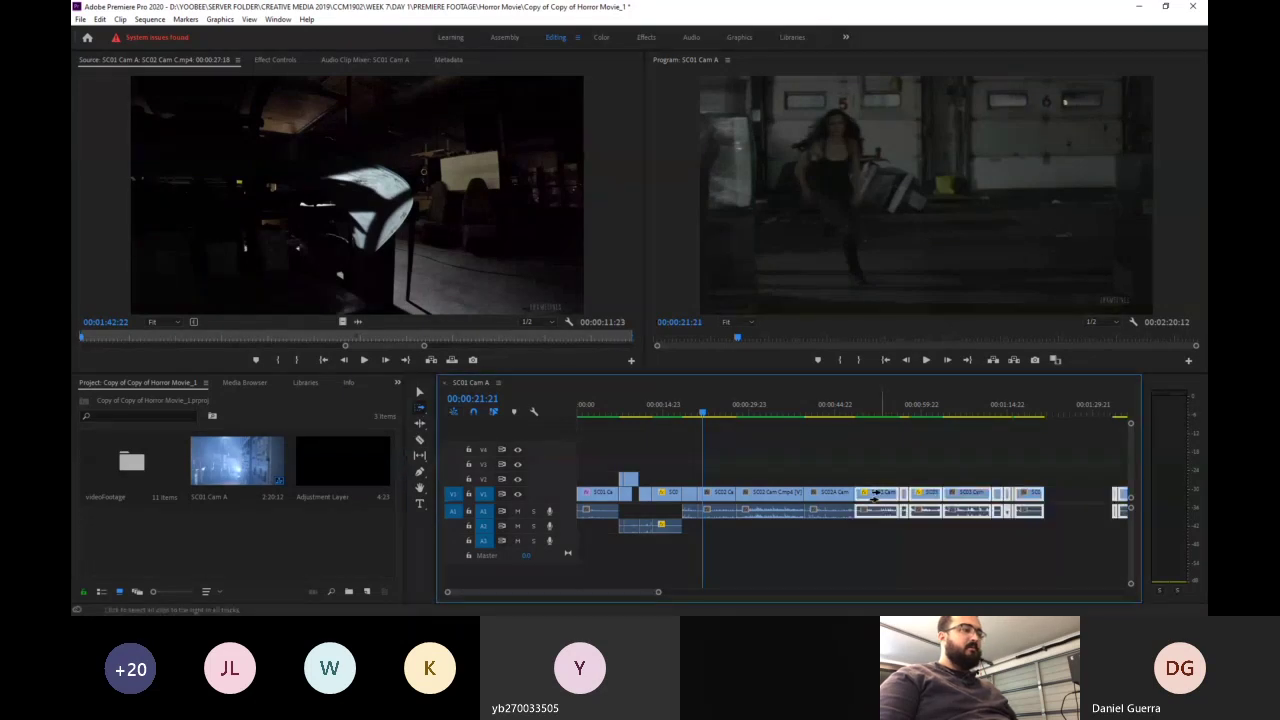
{"action": "left_click", "coordinate": [757, 493]}
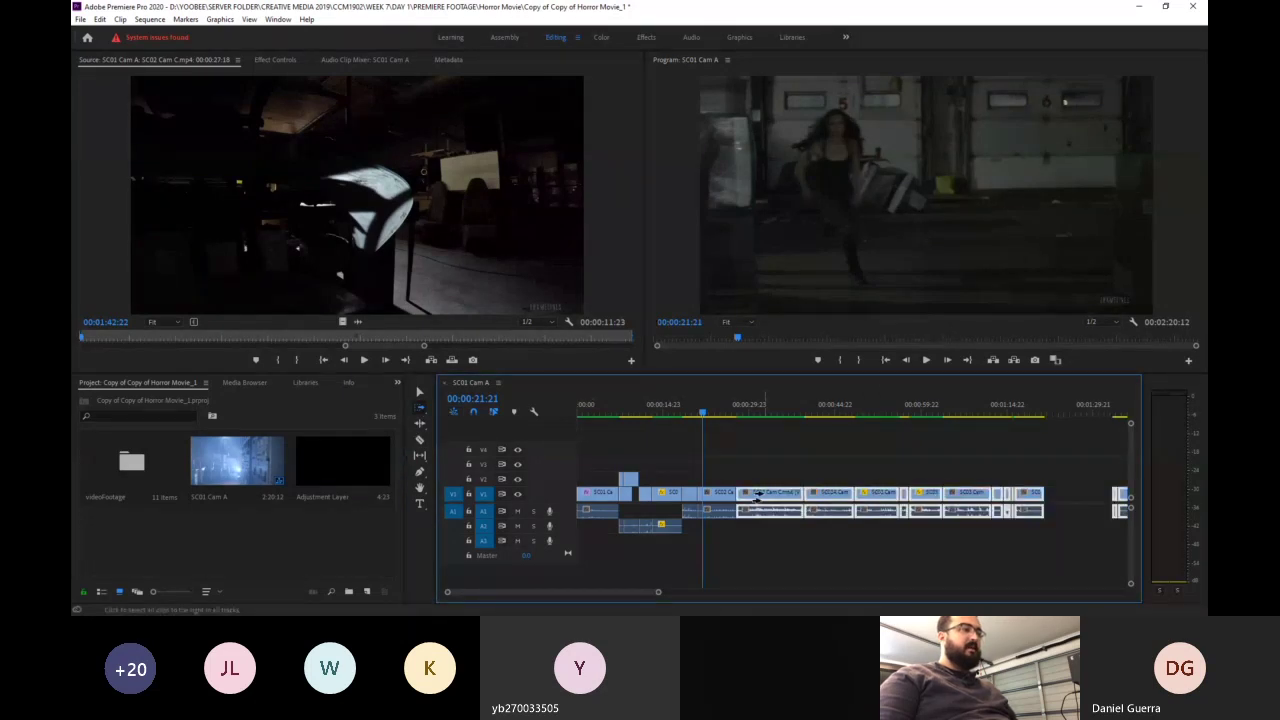
{"action": "left_click", "coordinate": [589, 494]}
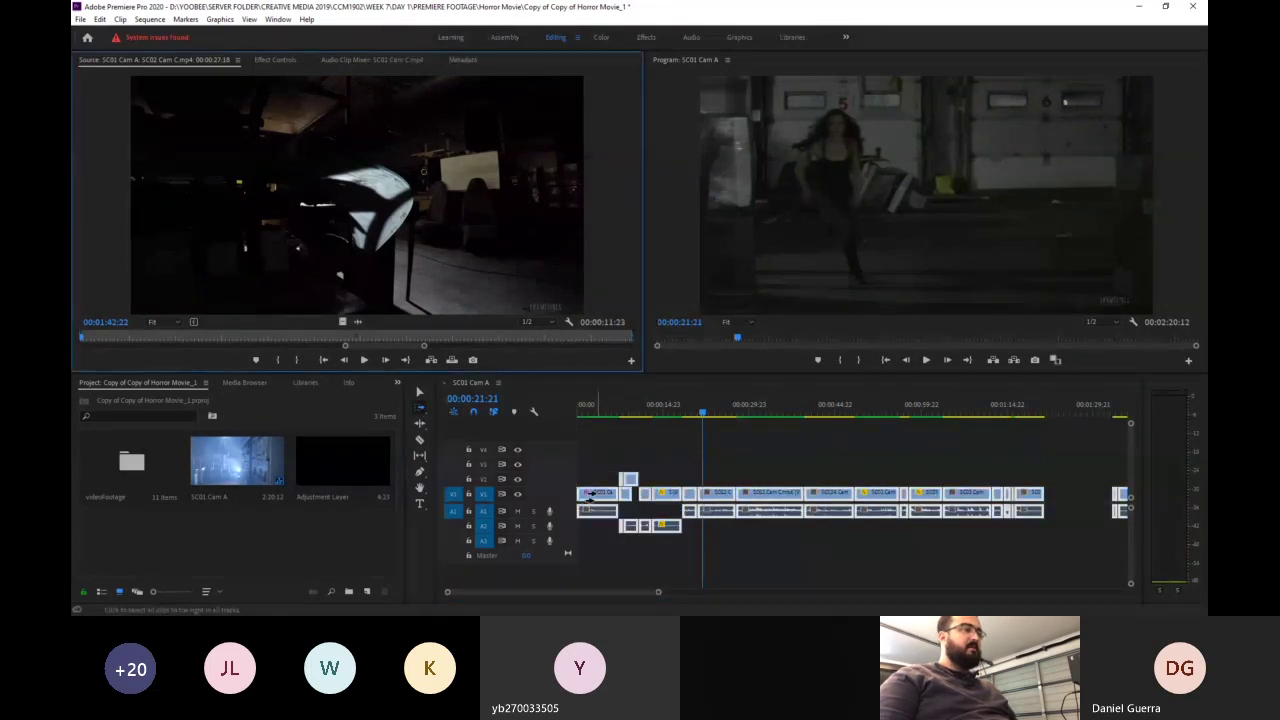
{"action": "left_click", "coordinate": [755, 505]}
- Try shifting all clips from the first SC03 Cam clip onward about 6 seconds later, and move them back against the preceding clip
{"action": "left_click", "coordinate": [870, 500]}
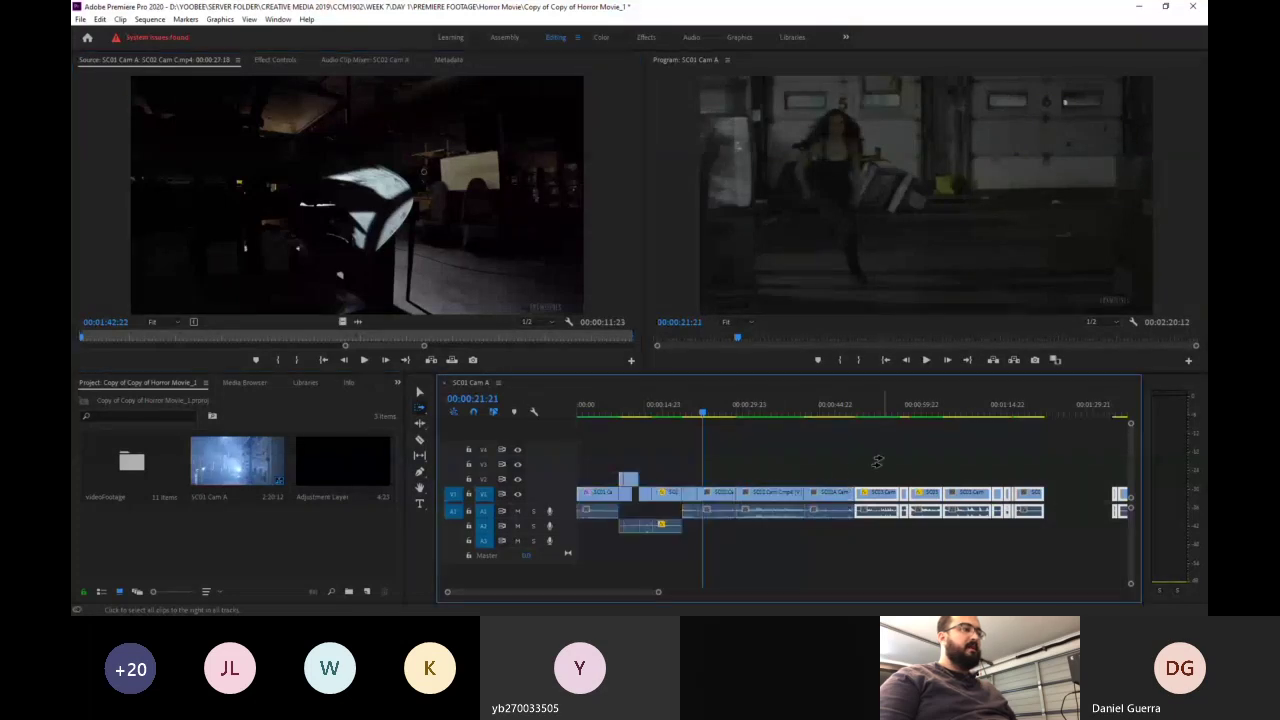
{"action": "left_click_drag", "start_coordinate": [888, 498], "coordinate": [925, 502]}
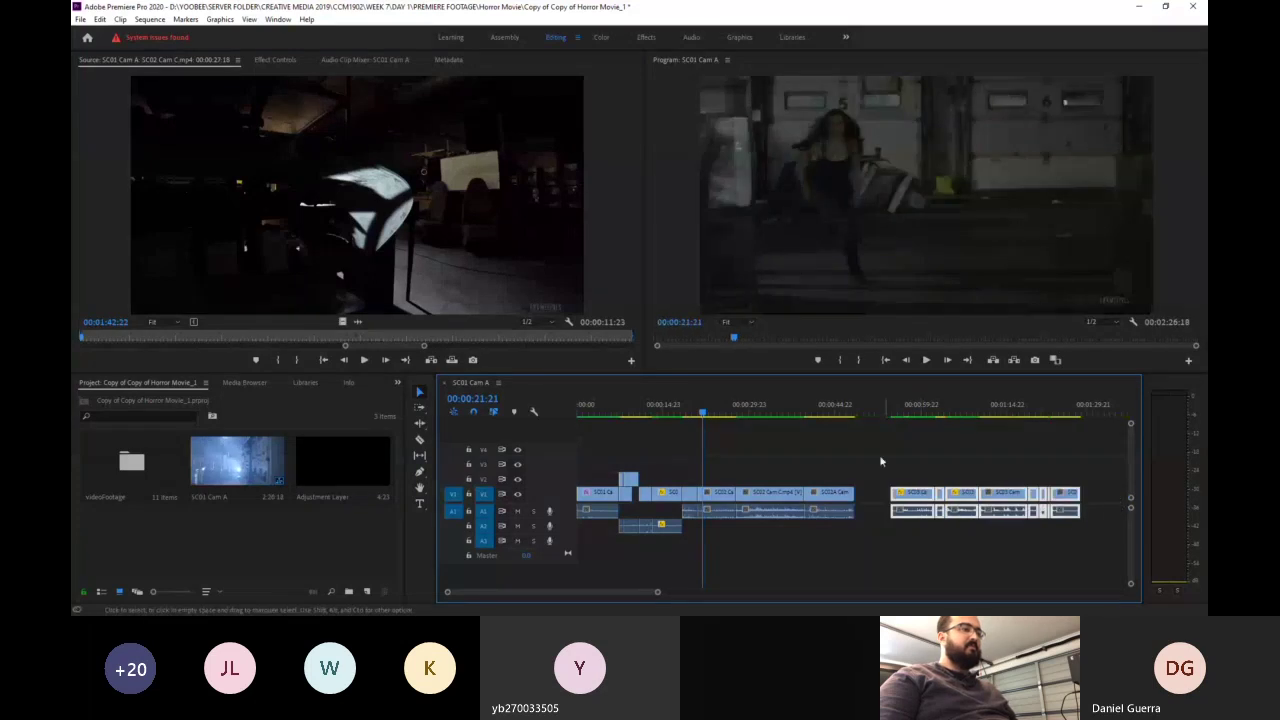
{"action": "key", "text": "l"}
{"action": "key", "text": "l"}
{"action": "key", "text": "l"}
{"action": "left_click_drag", "start_coordinate": [1065, 492], "coordinate": [870, 500]}
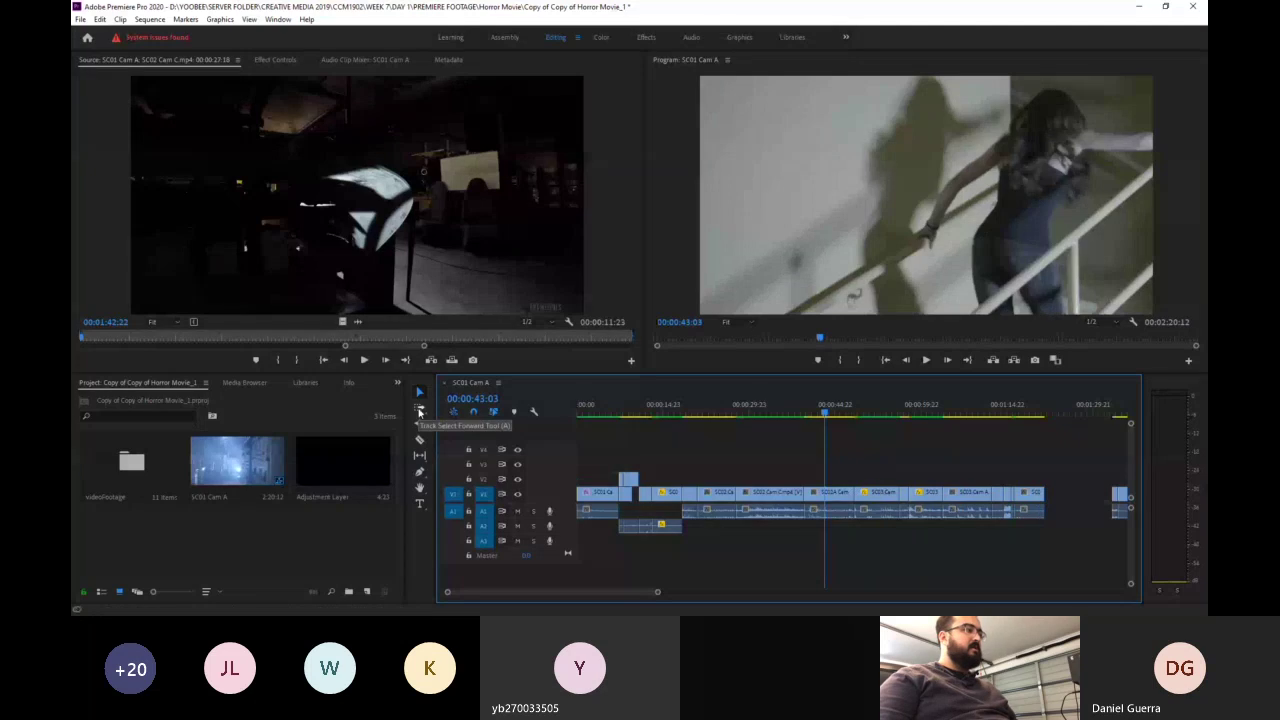
- Try Track Select Forward from the SC02 Cam C clip, from near the sequence start and from later SC03 clips
{"action": "left_click", "coordinate": [420, 410]}
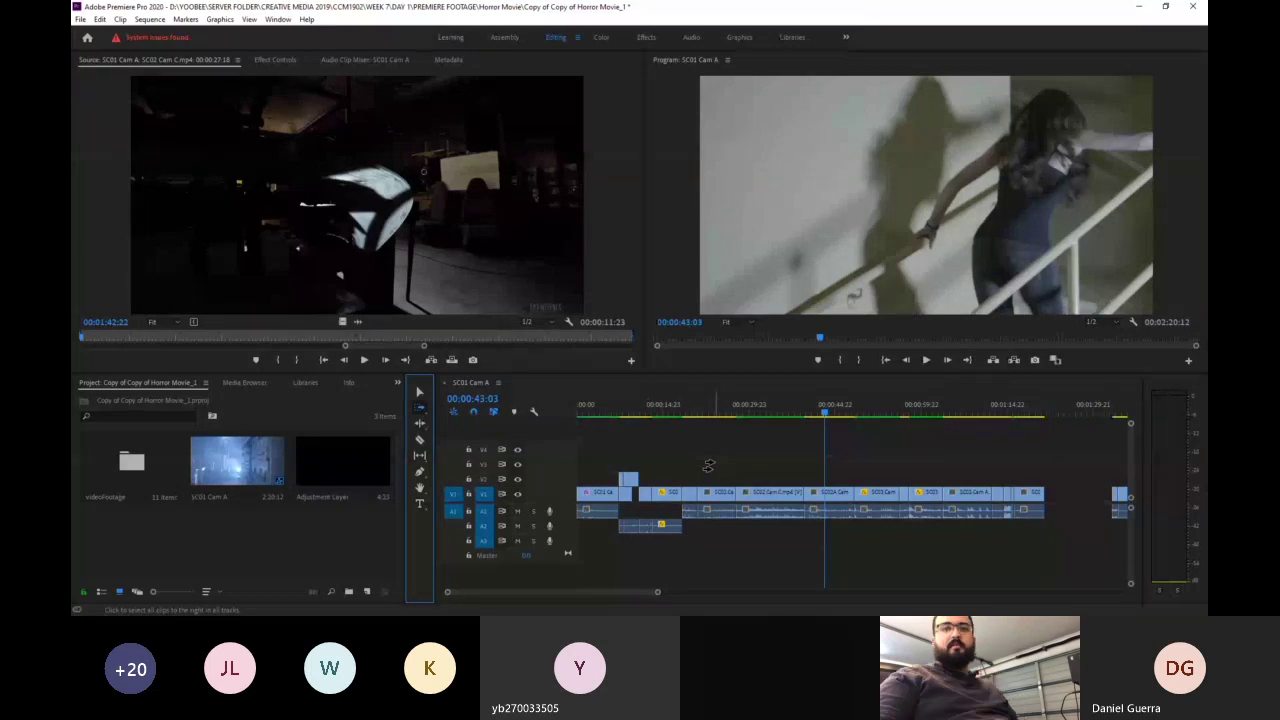
{"action": "left_click", "coordinate": [775, 480]}
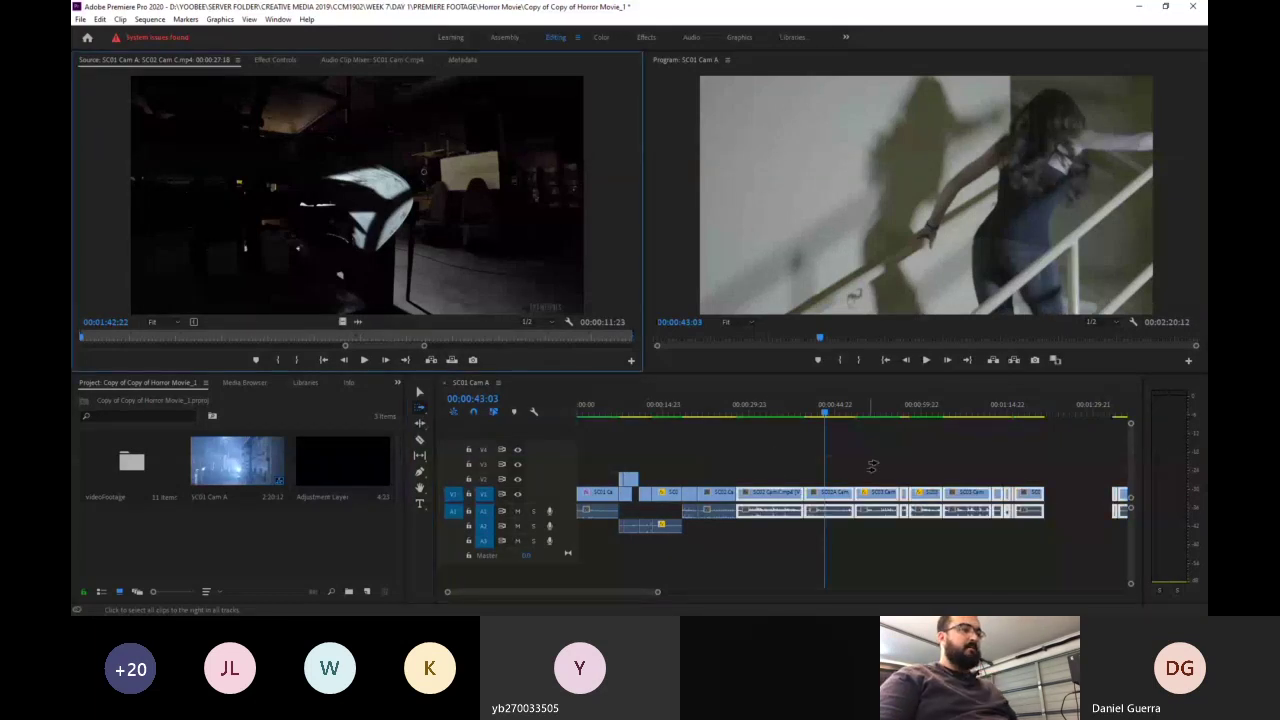
{"action": "left_click", "coordinate": [902, 465]}
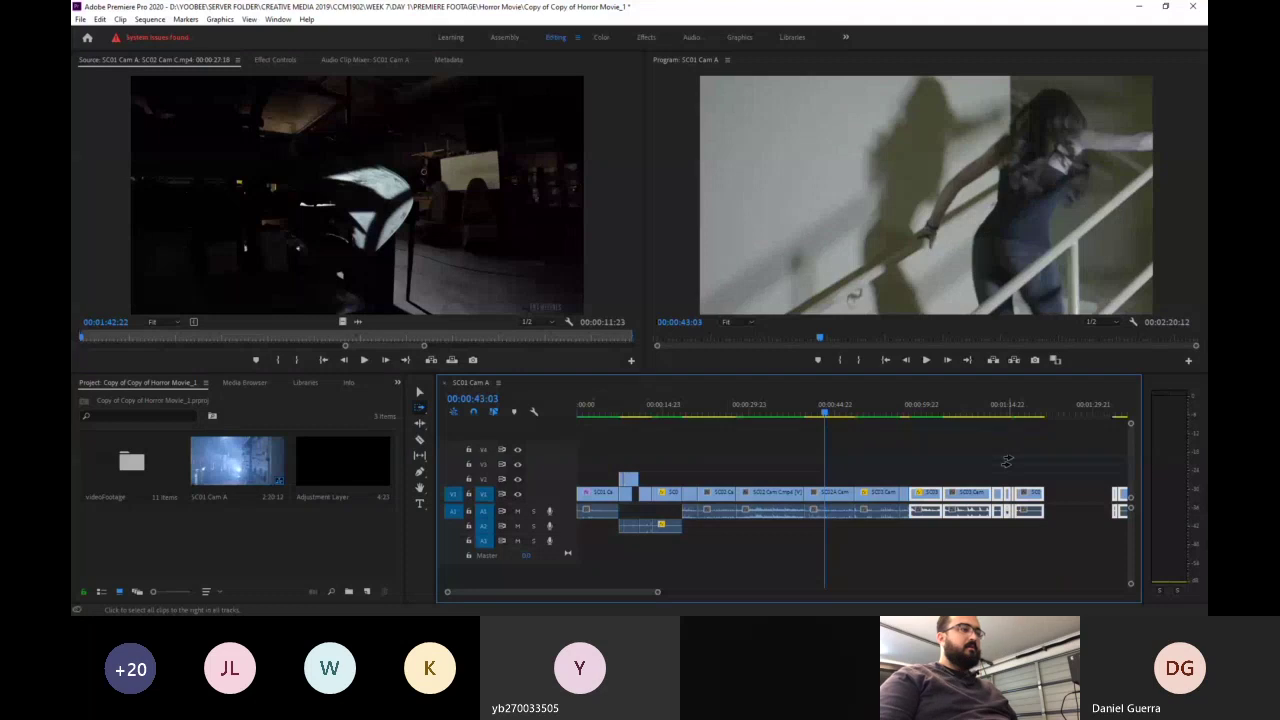
{"action": "left_click", "coordinate": [614, 447]}
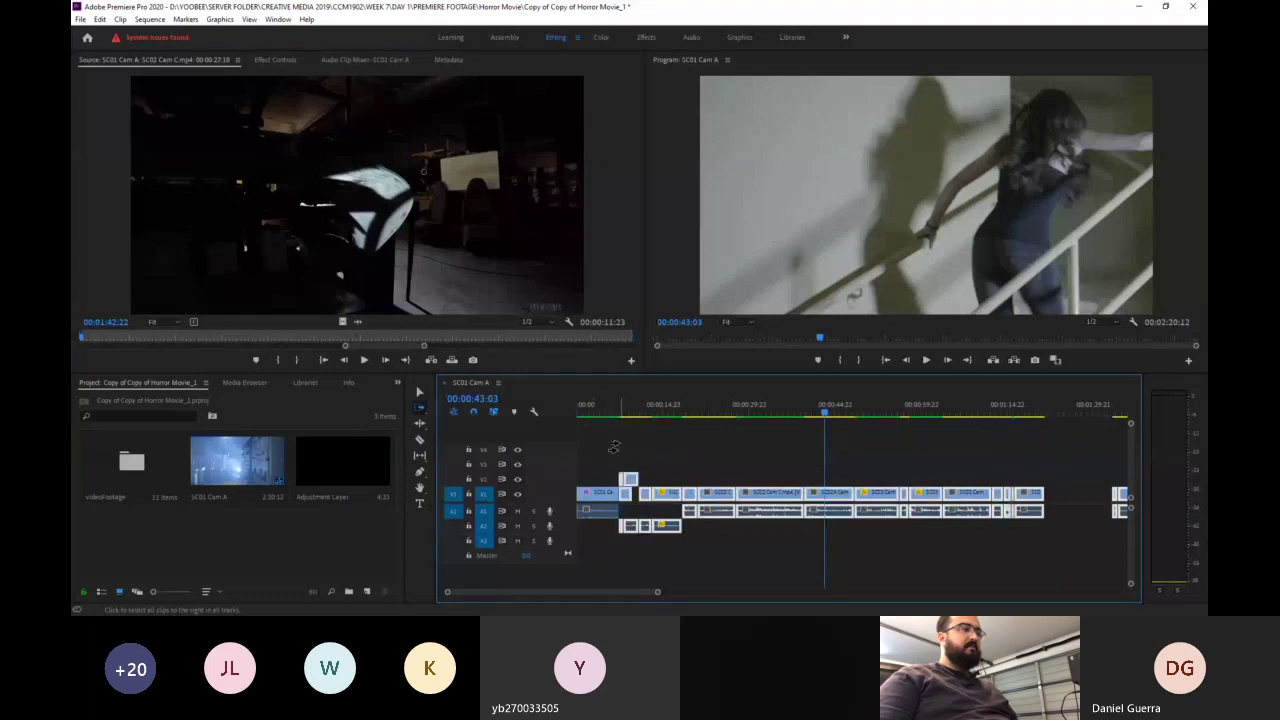
{"action": "left_click", "coordinate": [726, 457]}
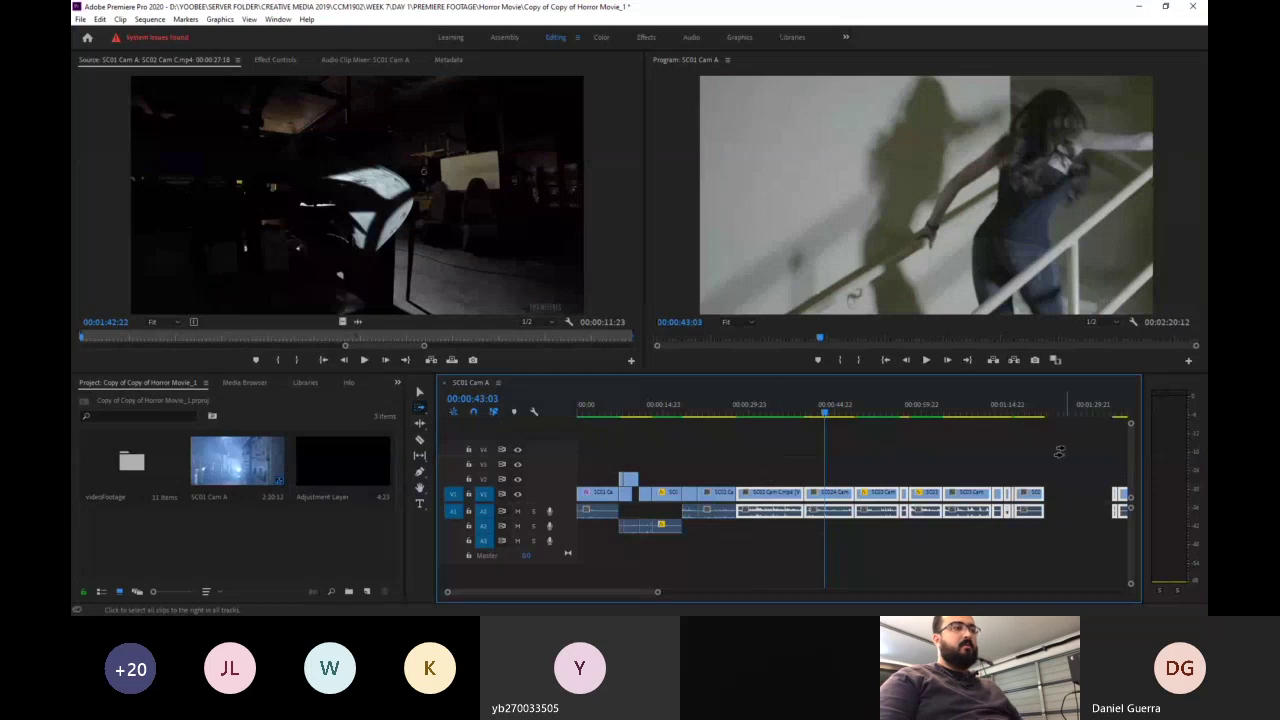
{"action": "left_click", "coordinate": [958, 456]}
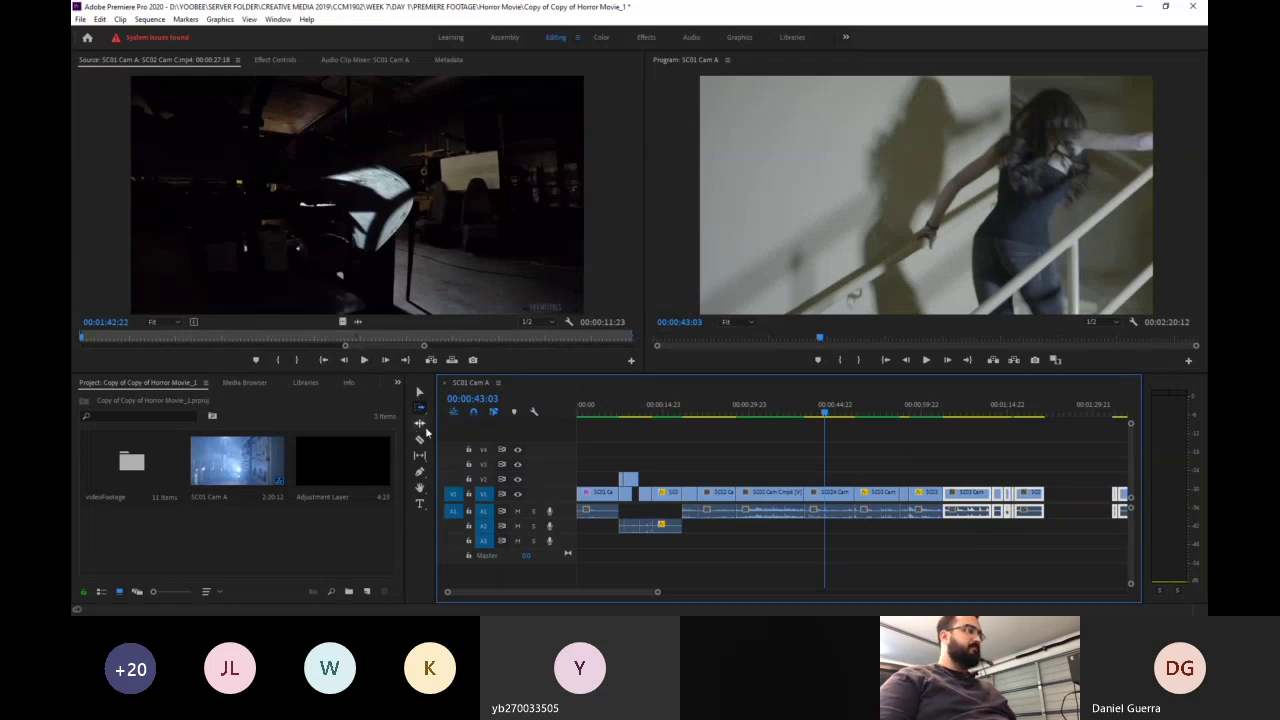
- Open the SC04 Cam A clip in the source view, and try extending its end by about 00:00:06:22 with Ripple Edit
{"action": "left_click", "coordinate": [421, 425]}
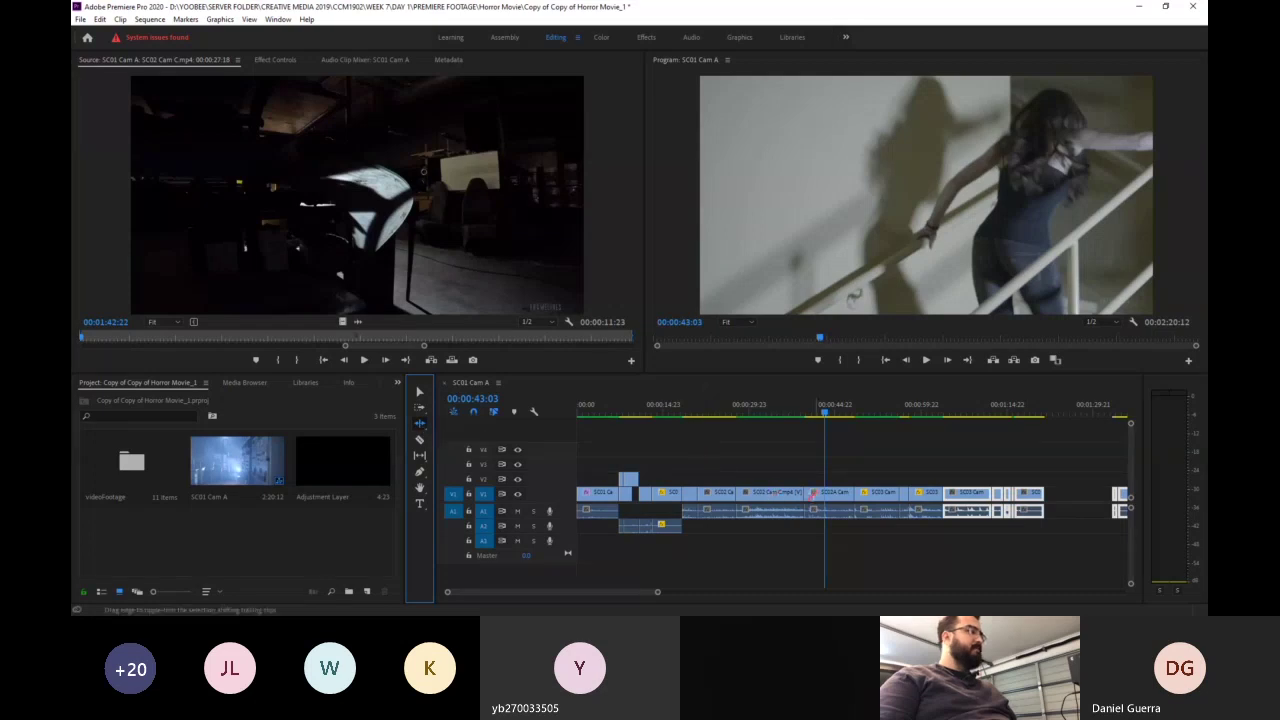
{"action": "left_click_drag", "start_coordinate": [1050, 496], "coordinate": [1034, 472]}
{"action": "left_click", "coordinate": [1030, 495]}
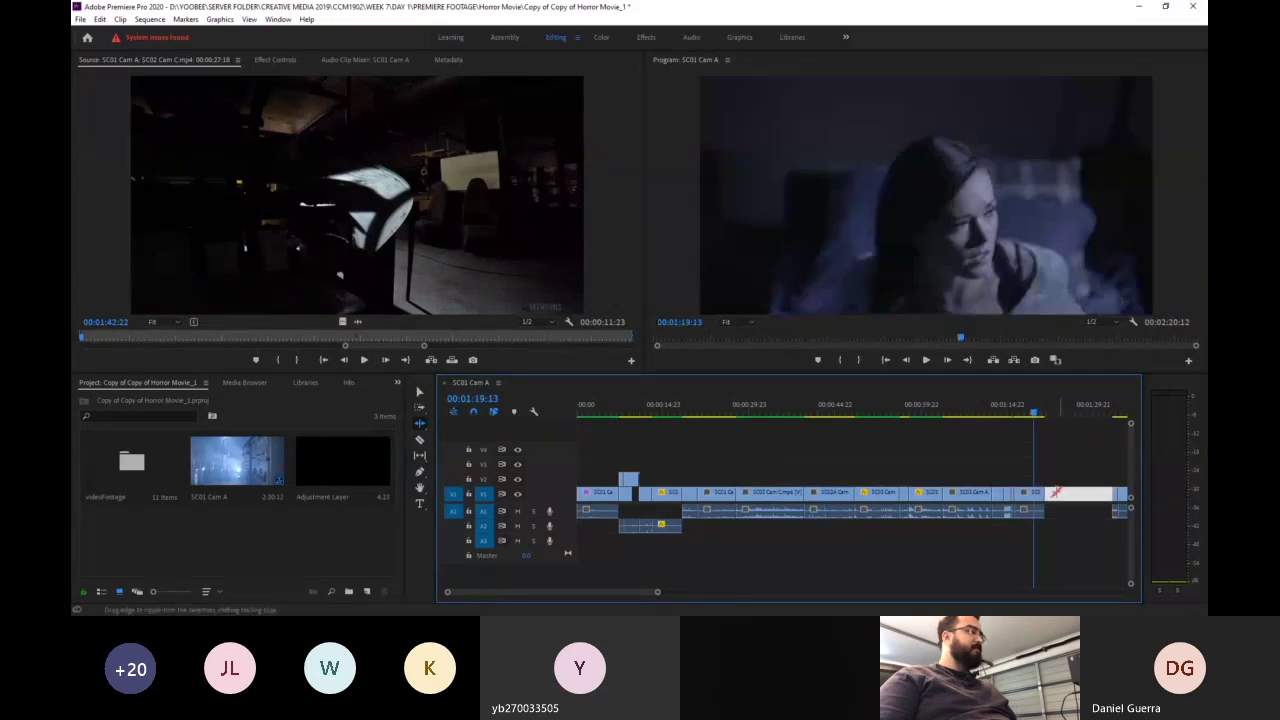
{"action": "double_click", "coordinate": [1030, 495]}
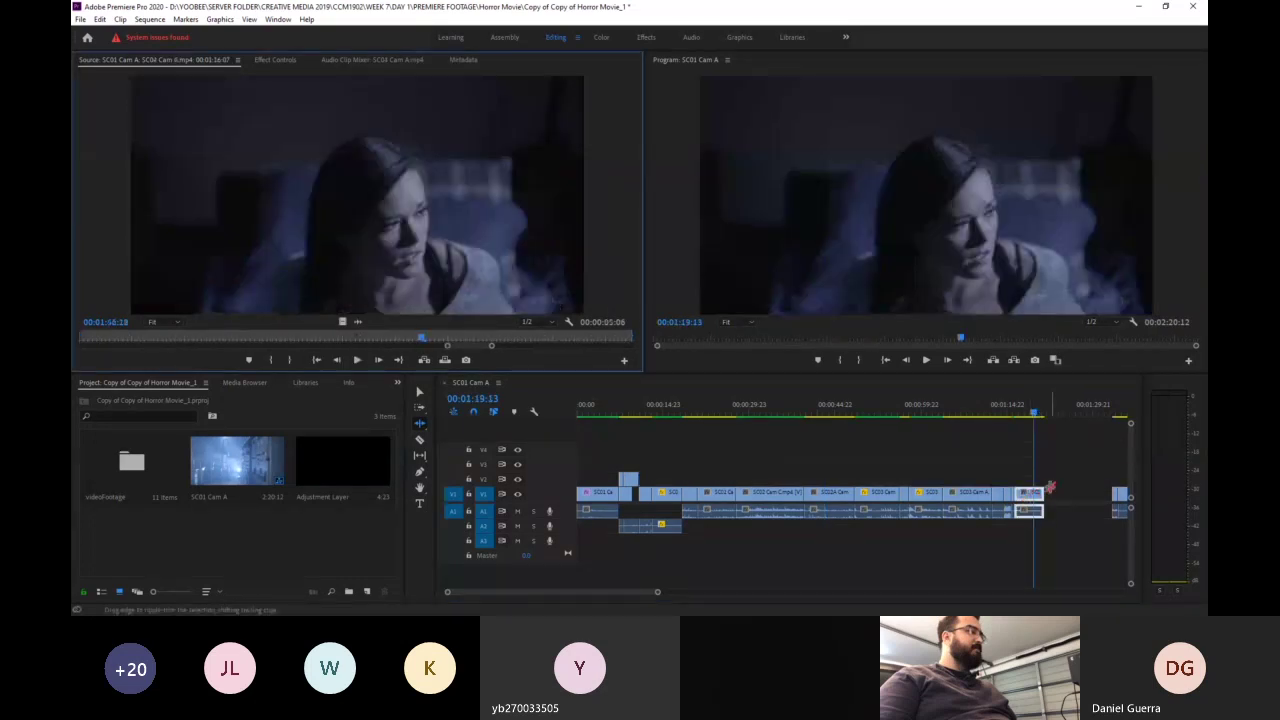
{"action": "left_click_drag", "start_coordinate": [1021, 495], "coordinate": [1082, 497]}
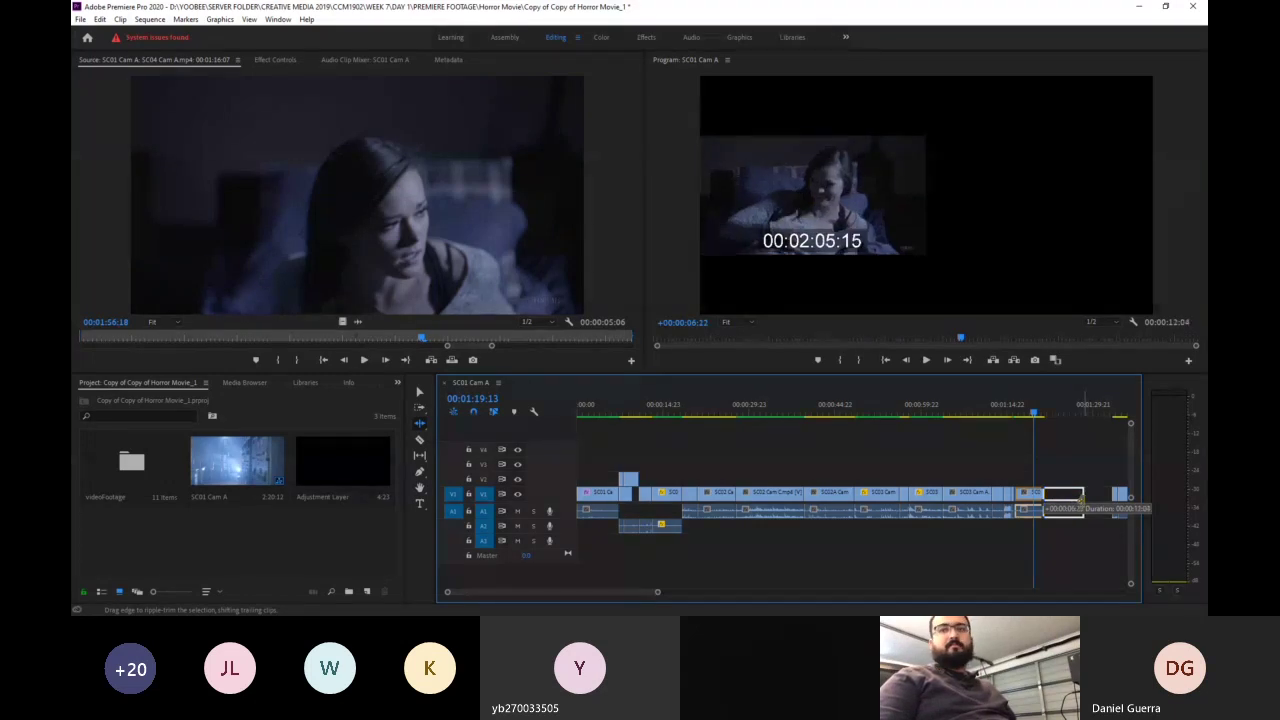
{"action": "left_click_drag", "start_coordinate": [1081, 499], "coordinate": [1080, 501]}
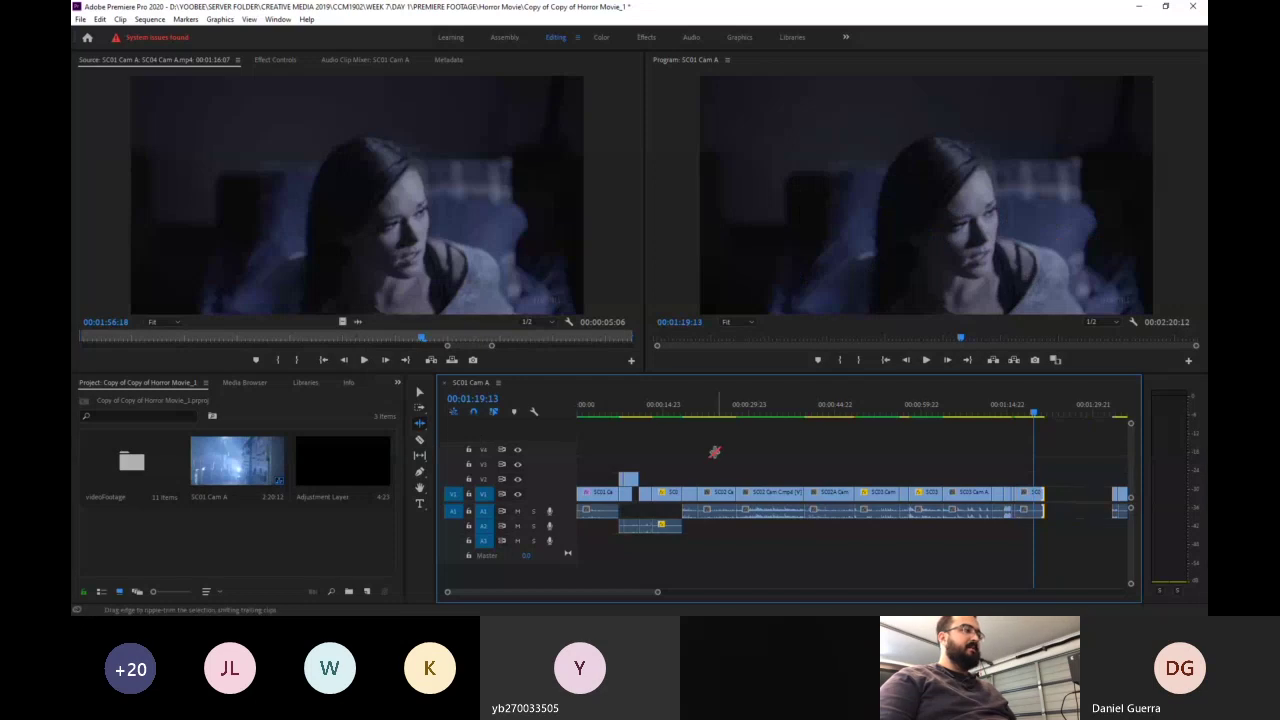
- Try slipping the footage inside the SC02 Cam C clip on V1, and scrub across the clip to review it
{"action": "left_click", "coordinate": [419, 456]}
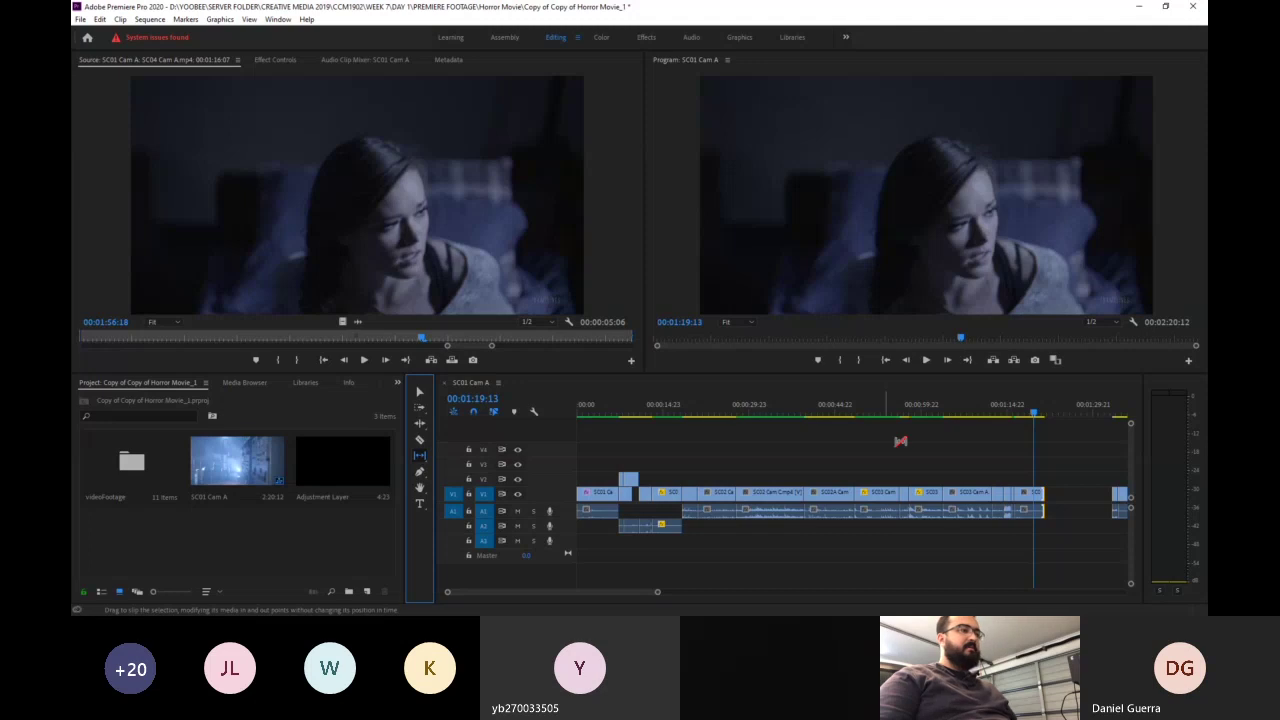
{"action": "left_click", "coordinate": [773, 492]}
{"action": "left_click", "coordinate": [769, 415]}
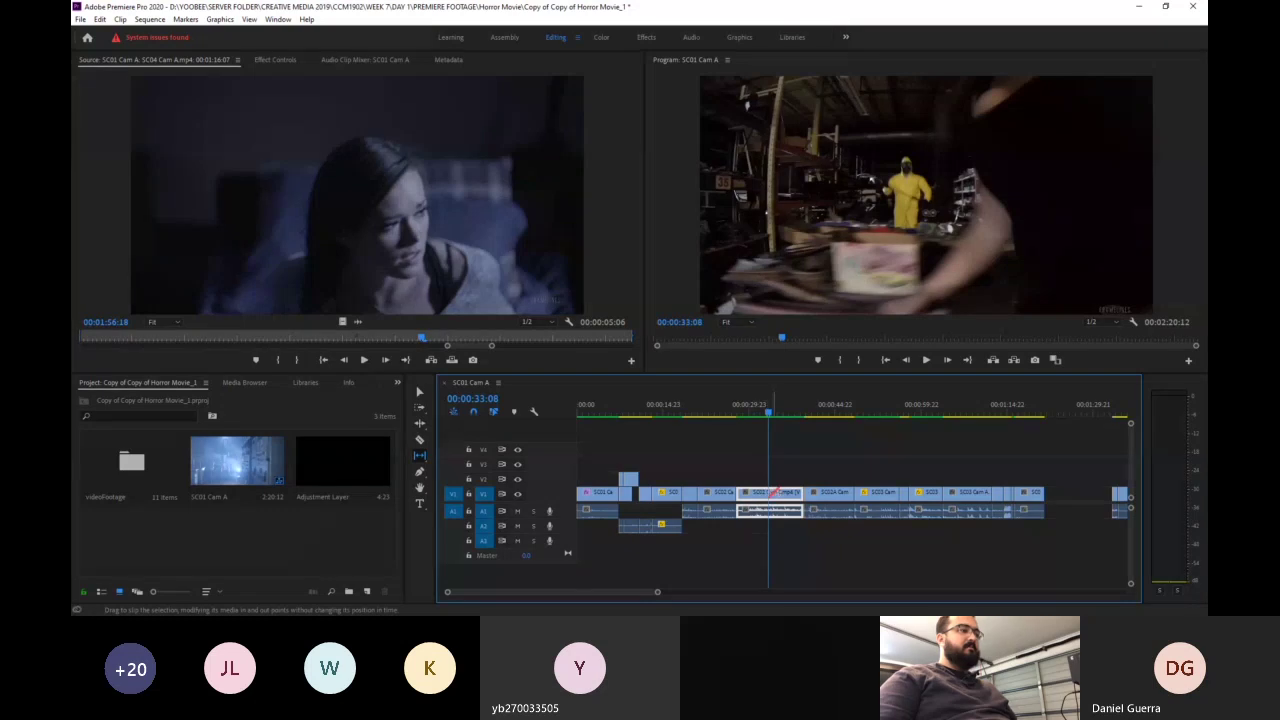
{"action": "mouse_move", "coordinate": [766, 497]}
{"action": "left_mouse_down"}
{"action": "mouse_move", "coordinate": [778, 499]}
{"action": "mouse_move", "coordinate": [741, 504]}
{"action": "mouse_move", "coordinate": [797, 505]}
{"action": "mouse_move", "coordinate": [772, 503]}
{"action": "mouse_move", "coordinate": [798, 508]}
{"action": "mouse_move", "coordinate": [787, 510]}
{"action": "left_mouse_up"}
{"action": "left_click_drag", "start_coordinate": [731, 413], "coordinate": [807, 421]}
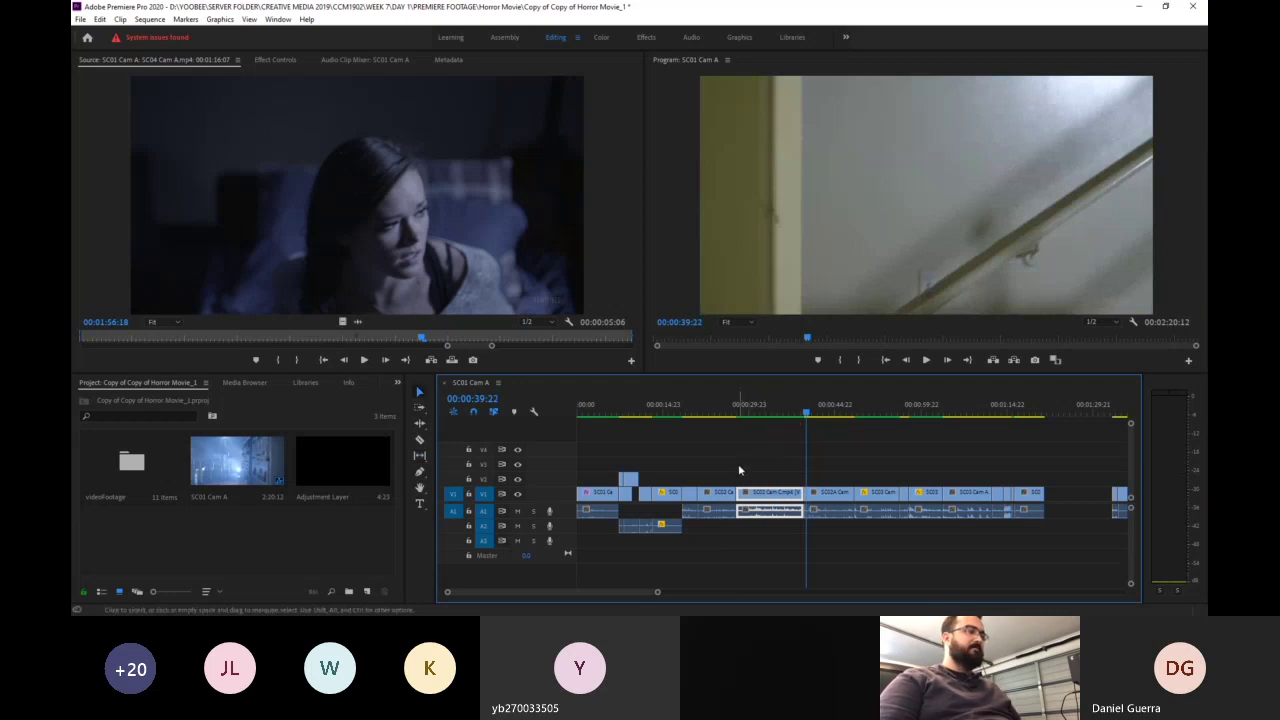
{"action": "left_click", "coordinate": [763, 415]}
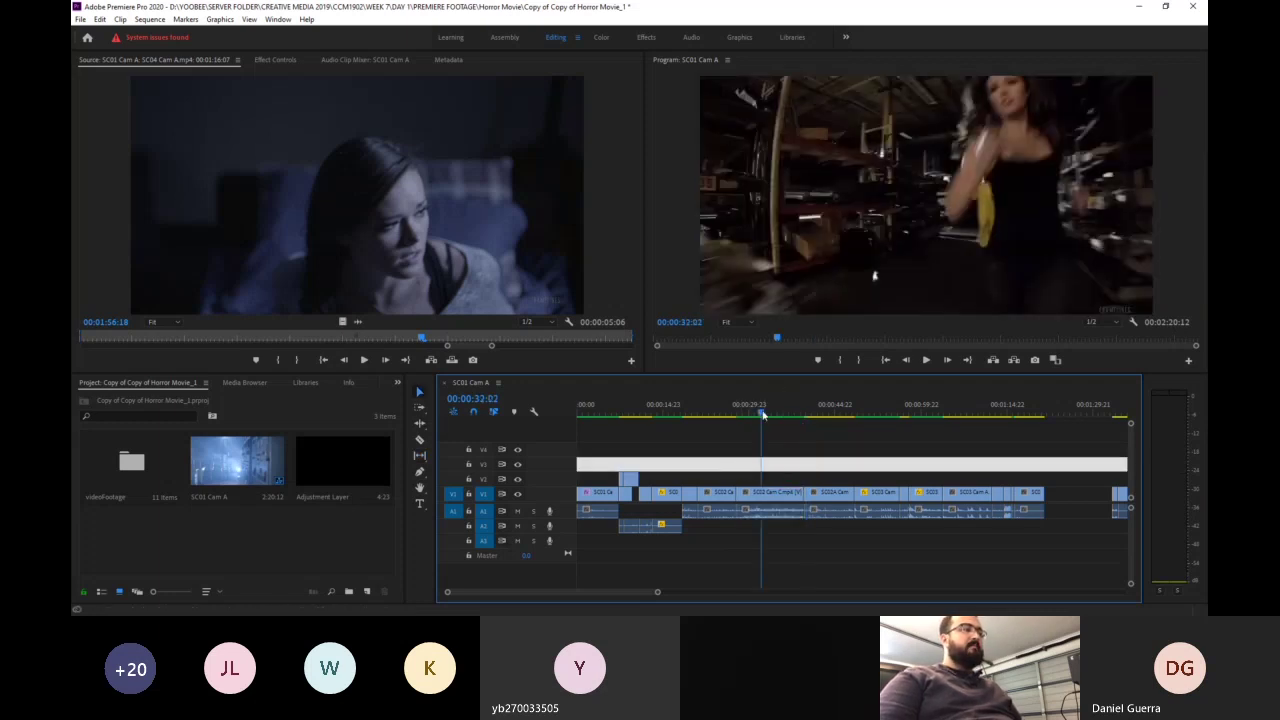
- Turn off linked selection, and use Track Select Forward and Track Select Backward to select the clips on either side of the timeline
{"action": "left_click", "coordinate": [420, 410]}
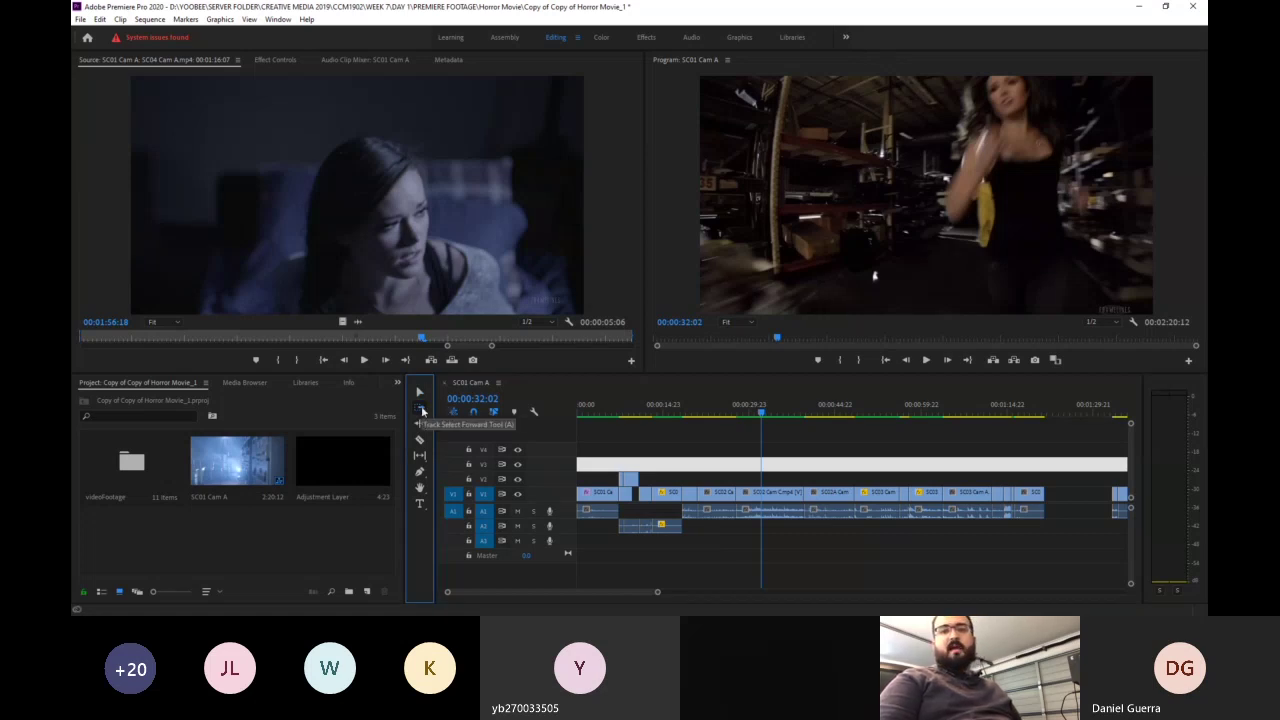
{"action": "left_click", "coordinate": [493, 413]}
{"action": "key", "text": "ctrl+z"}
{"action": "left_click", "coordinate": [422, 412]}
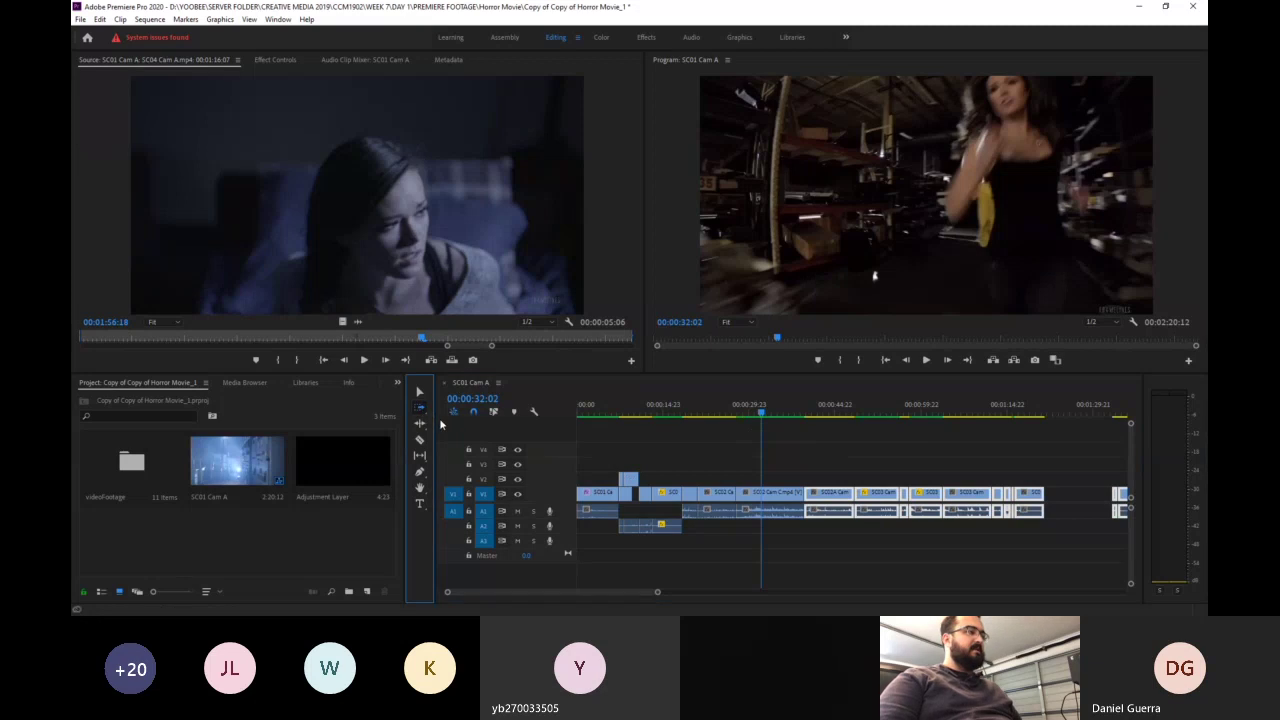
{"action": "key", "text": "ctrl+z"}
{"action": "left_click", "coordinate": [420, 410]}
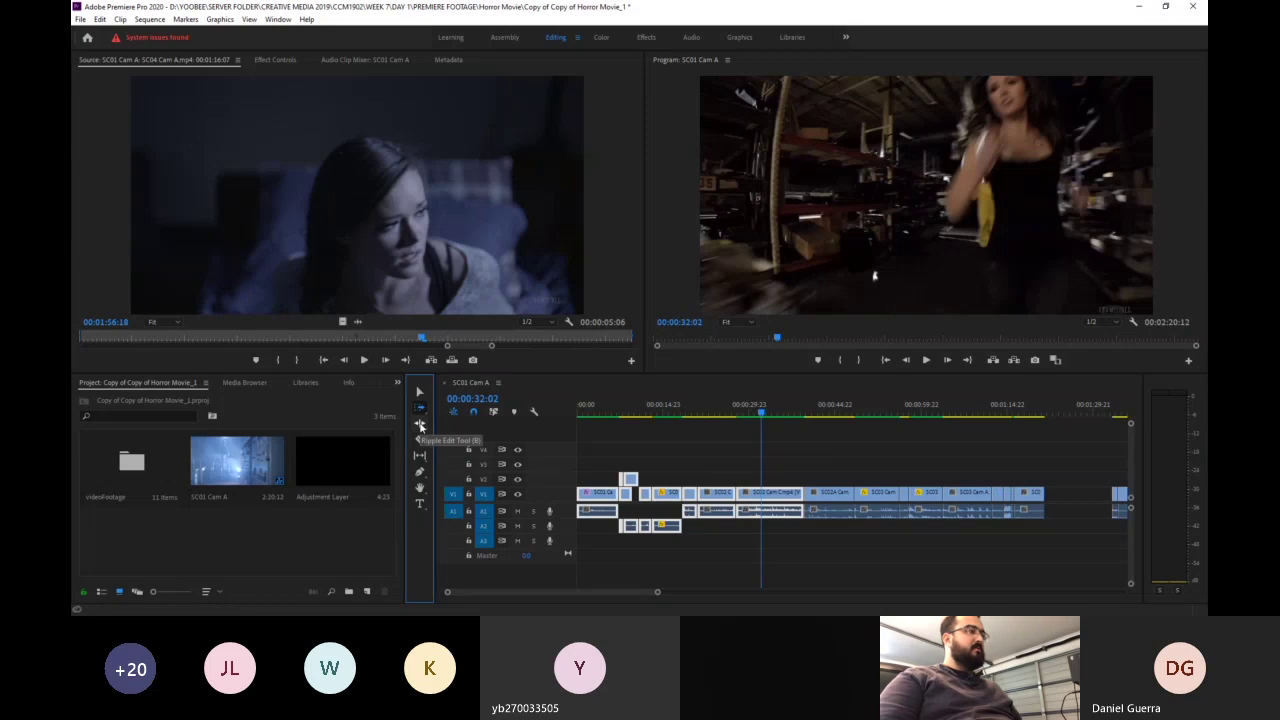
- Open the SC02 Cam C clip in the source view, and try a Rolling Edit on the cut at its end
{"action": "left_click", "coordinate": [420, 425]}
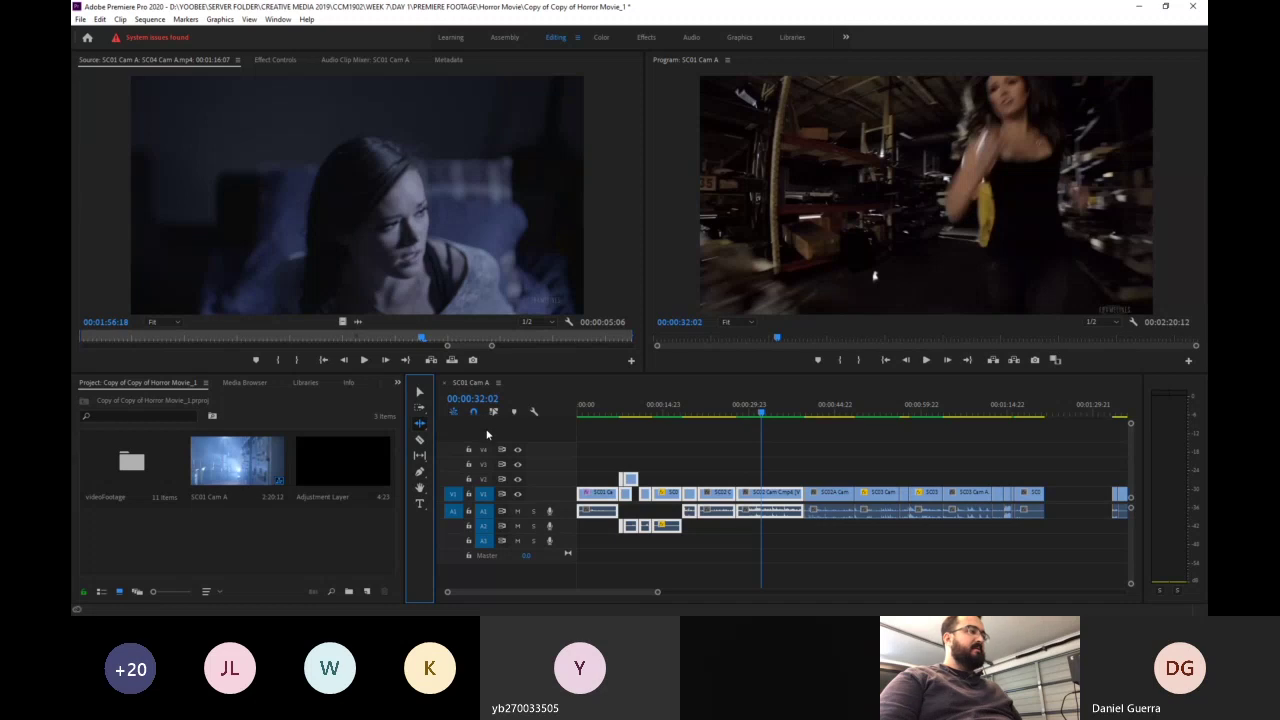
{"action": "key", "text": "n"}
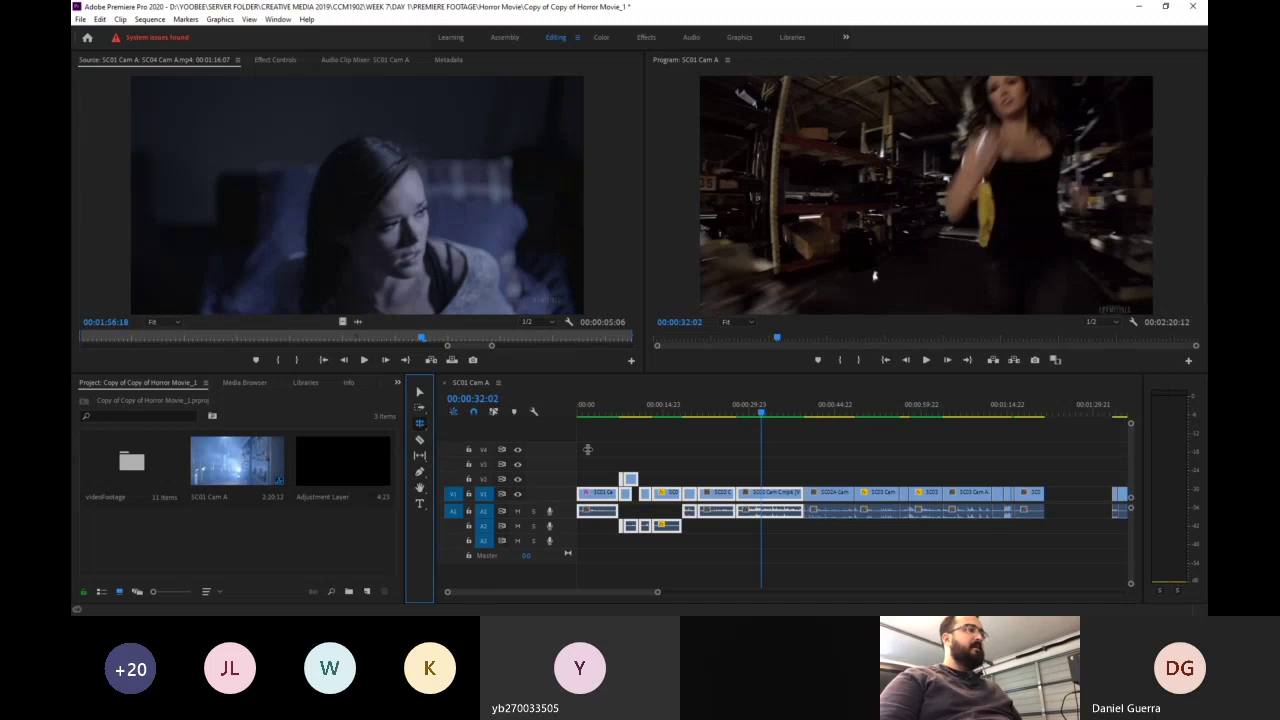
{"action": "double_click", "coordinate": [772, 494]}
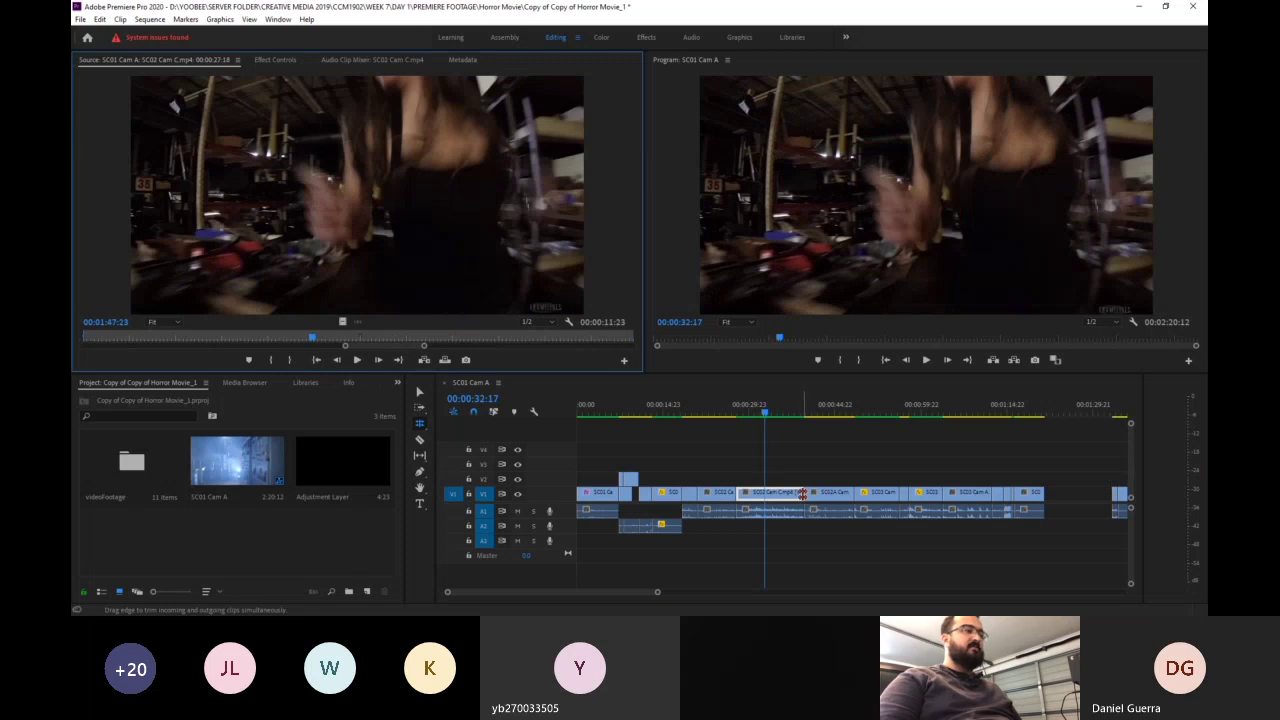
{"action": "mouse_move", "coordinate": [802, 494]}
{"action": "left_mouse_down"}
{"action": "mouse_move", "coordinate": [722, 494]}
{"action": "mouse_move", "coordinate": [806, 494]}
{"action": "left_mouse_up"}
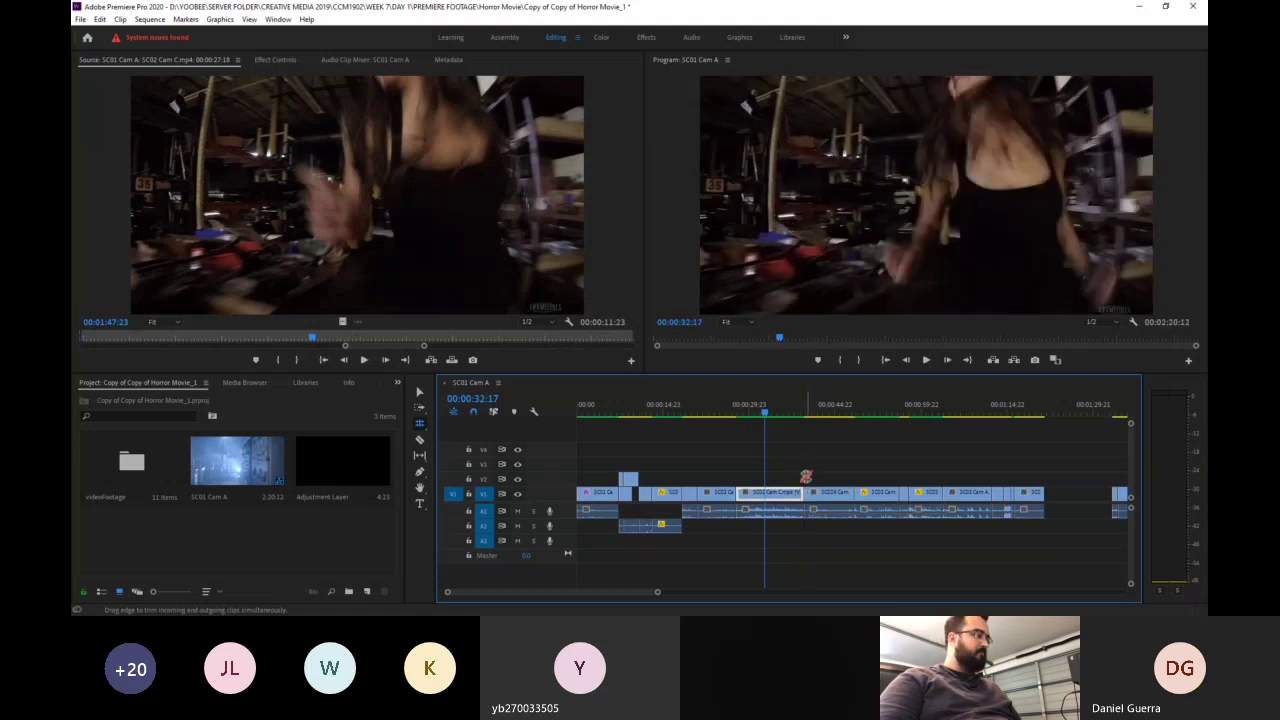
- Activate Rate Stretch, scrub to 00:00:14:06, open the SC01 Cam B clip on V1 in the source view, and play that part of the sequence
{"action": "left_click", "coordinate": [424, 427]}
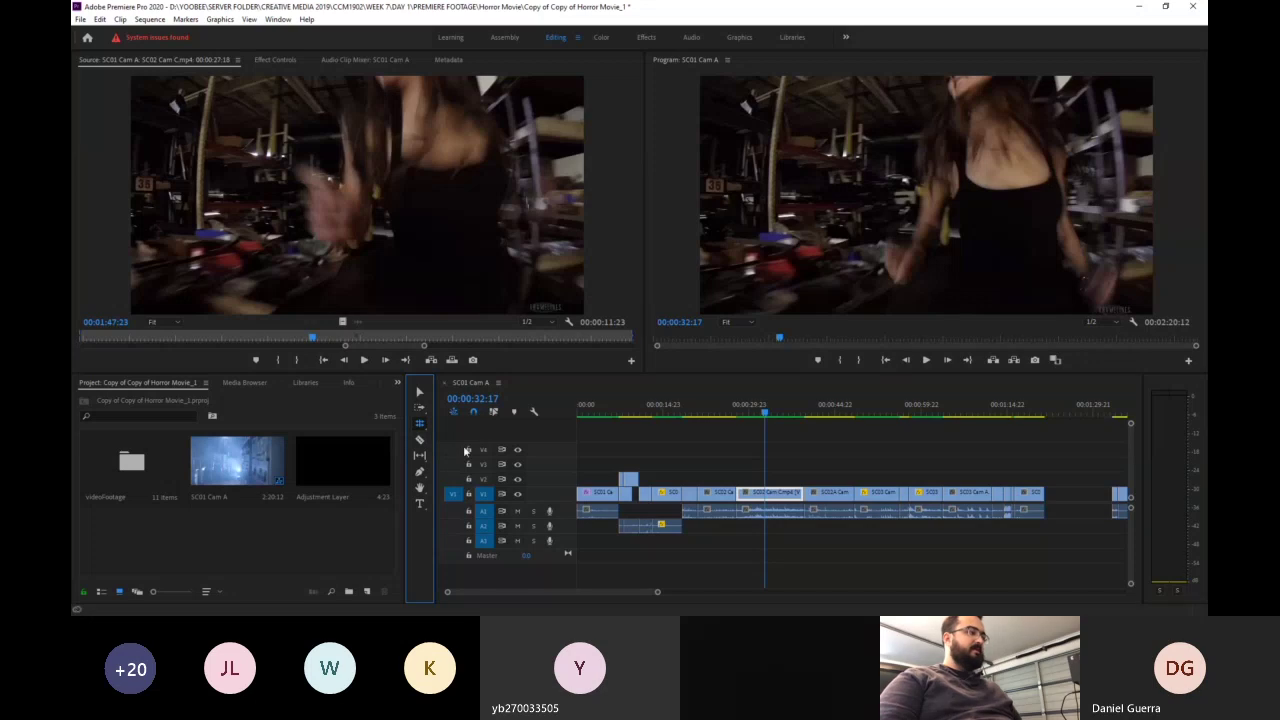
{"action": "key", "text": "r"}
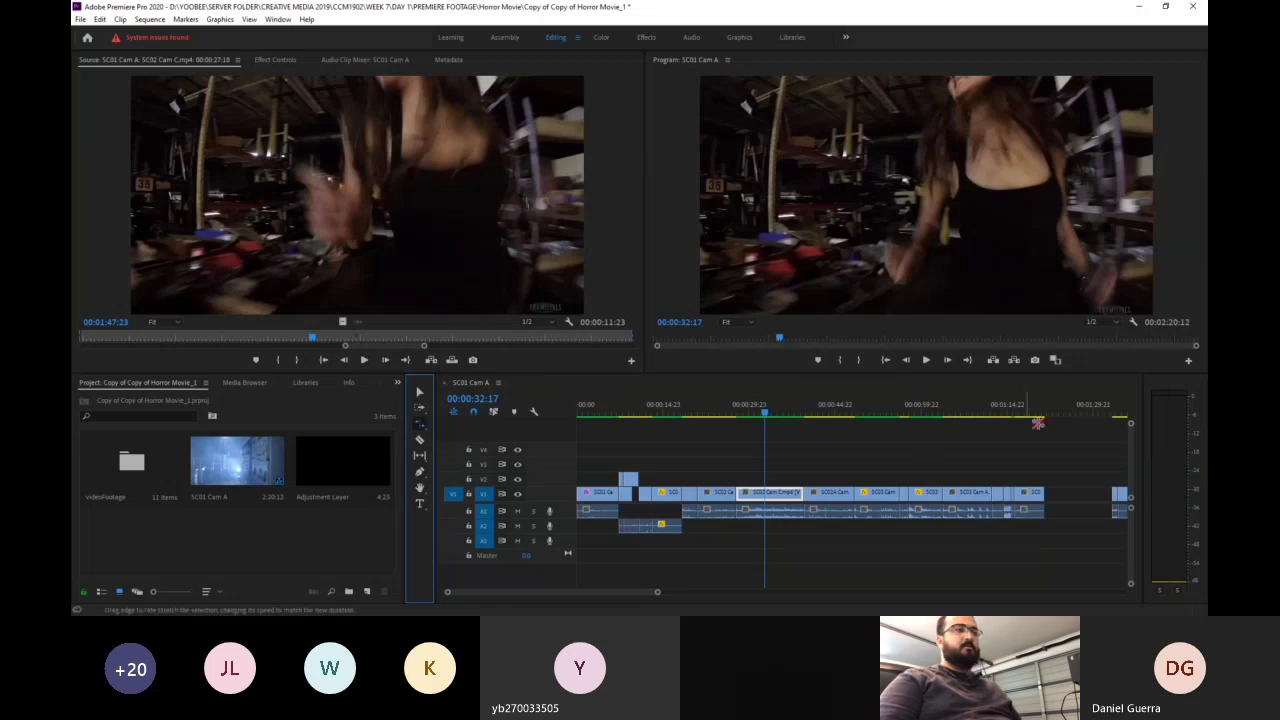
{"action": "left_click", "coordinate": [714, 413]}
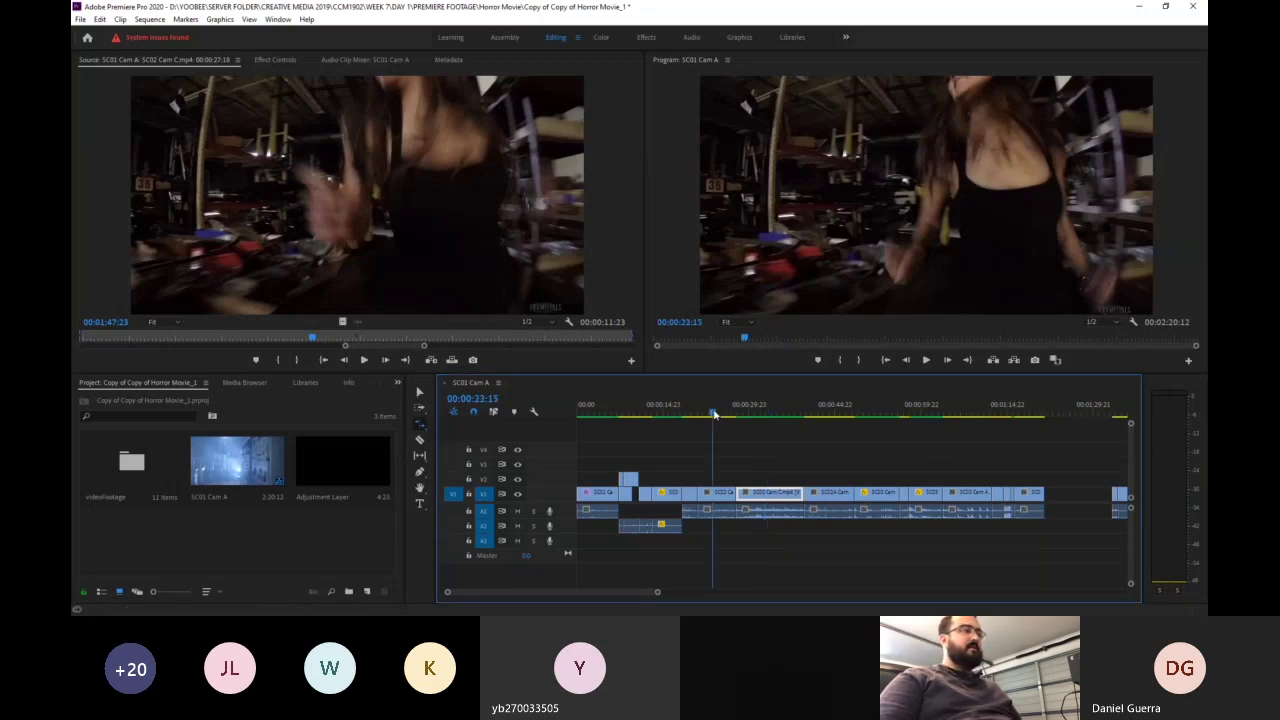
{"action": "left_click_drag", "start_coordinate": [714, 413], "coordinate": [660, 411]}
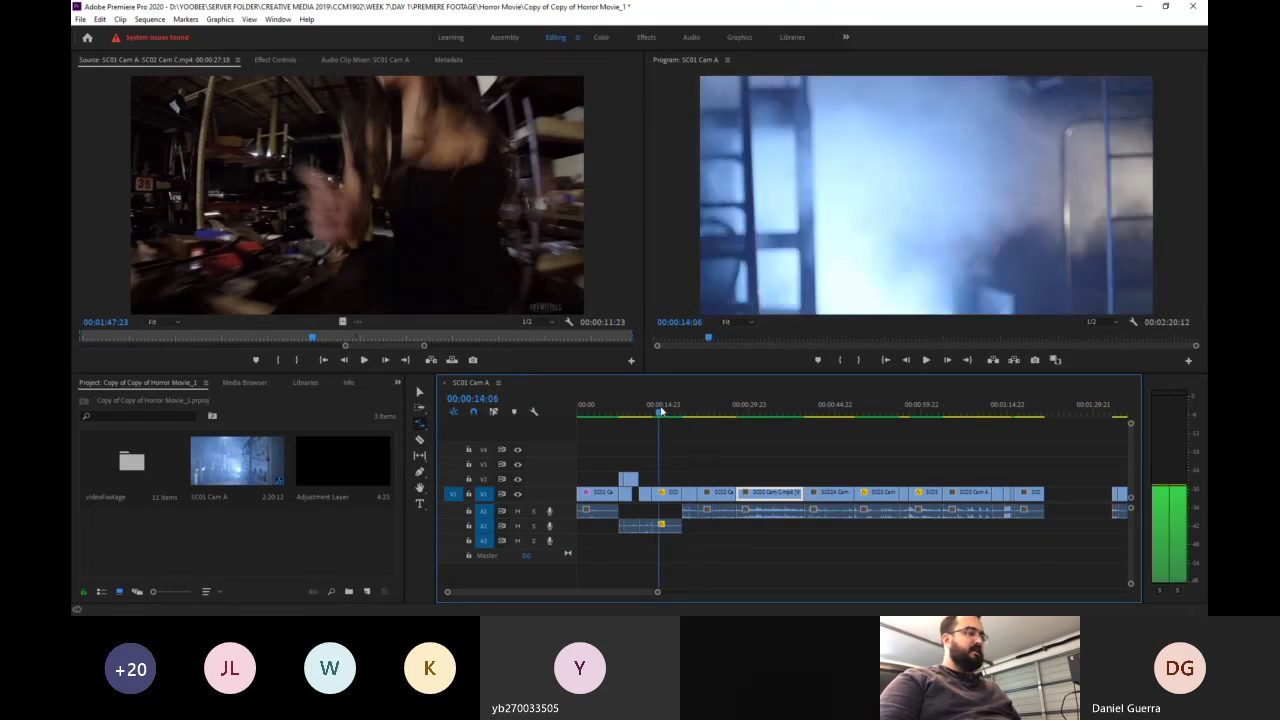
{"action": "double_click", "coordinate": [666, 492]}
{"action": "left_click", "coordinate": [655, 413]}
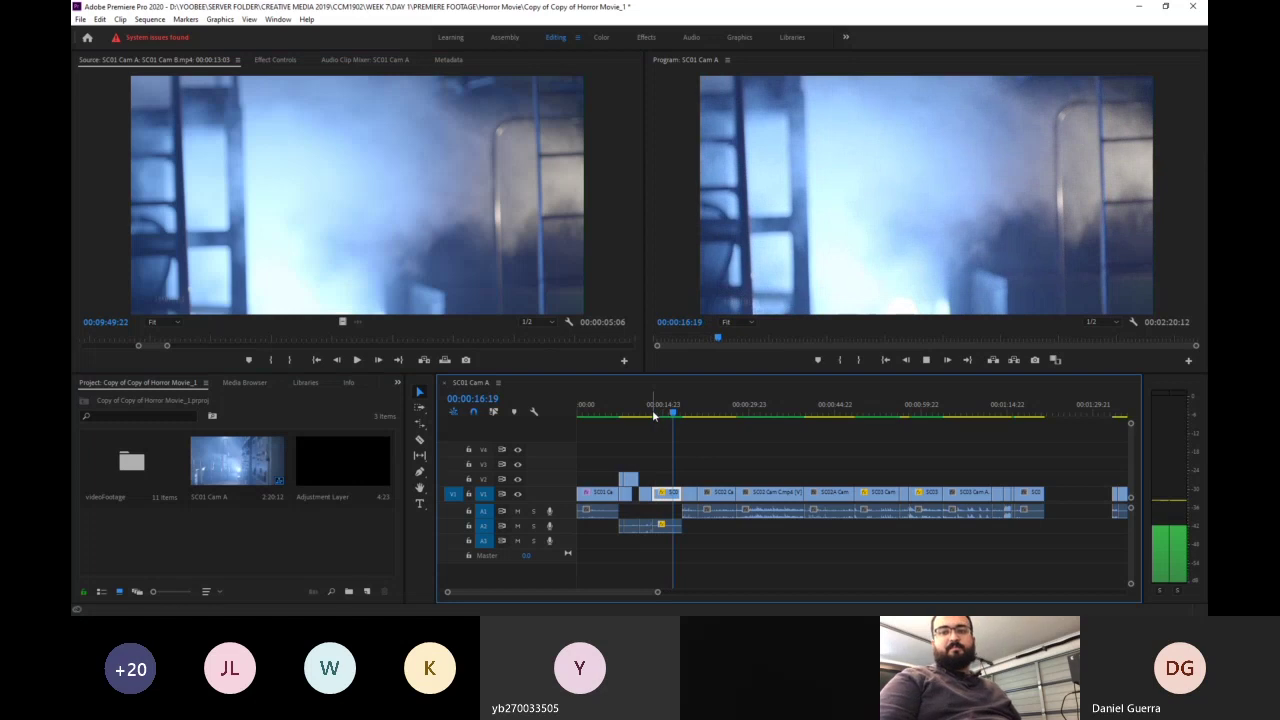
- Slow down the last SC04 Cam A clip on V1 by extending its end with Rate Stretch
{"action": "left_click_drag", "start_coordinate": [651, 415], "coordinate": [666, 423]}
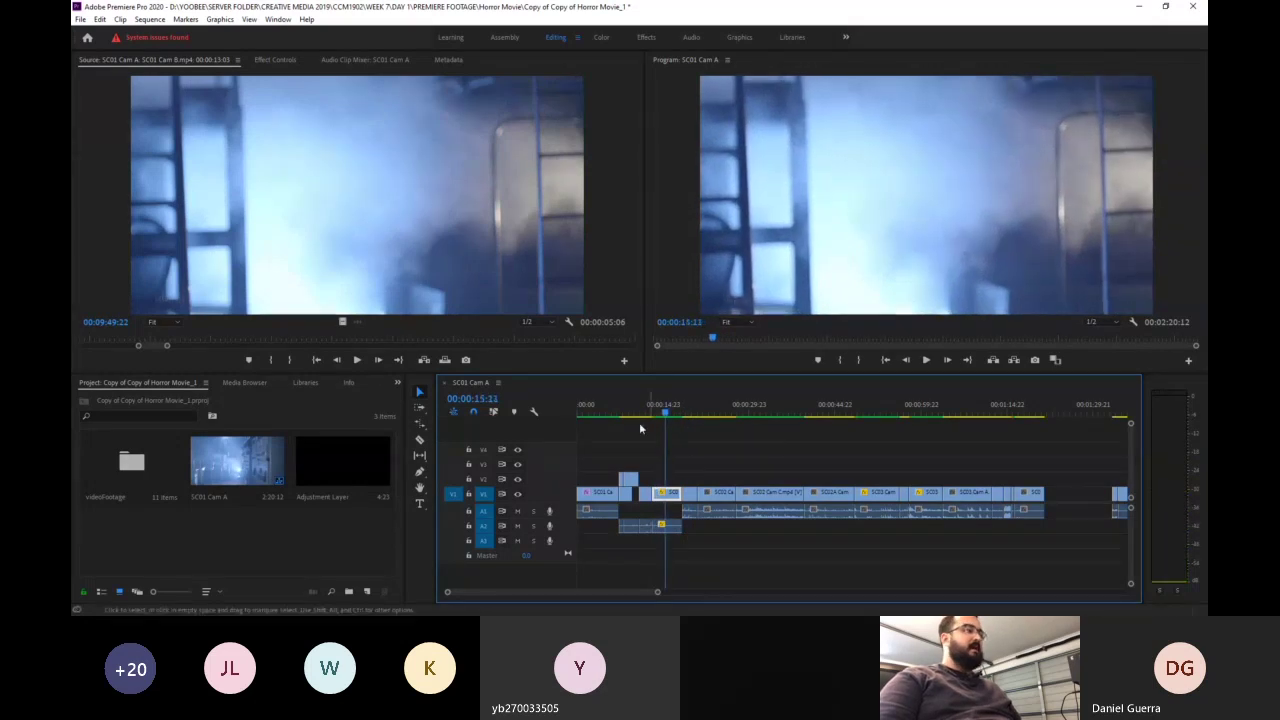
{"action": "left_click", "coordinate": [420, 424]}
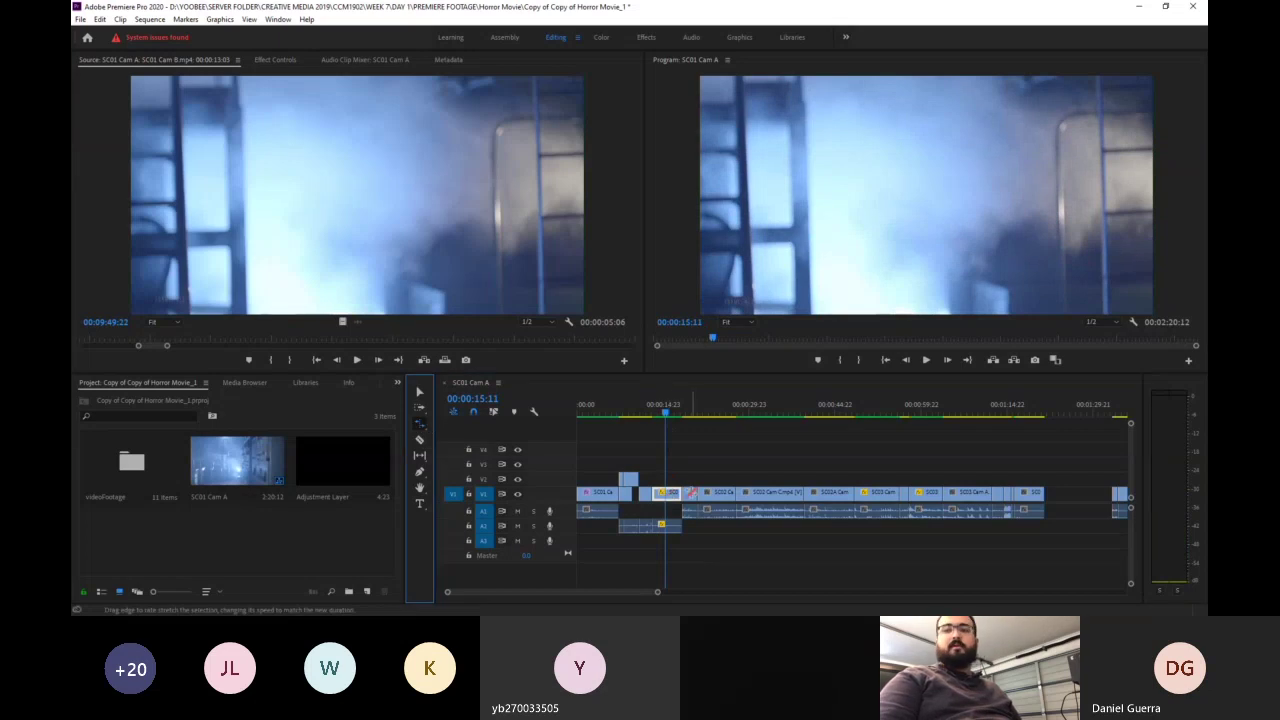
{"action": "left_click", "coordinate": [1015, 410]}
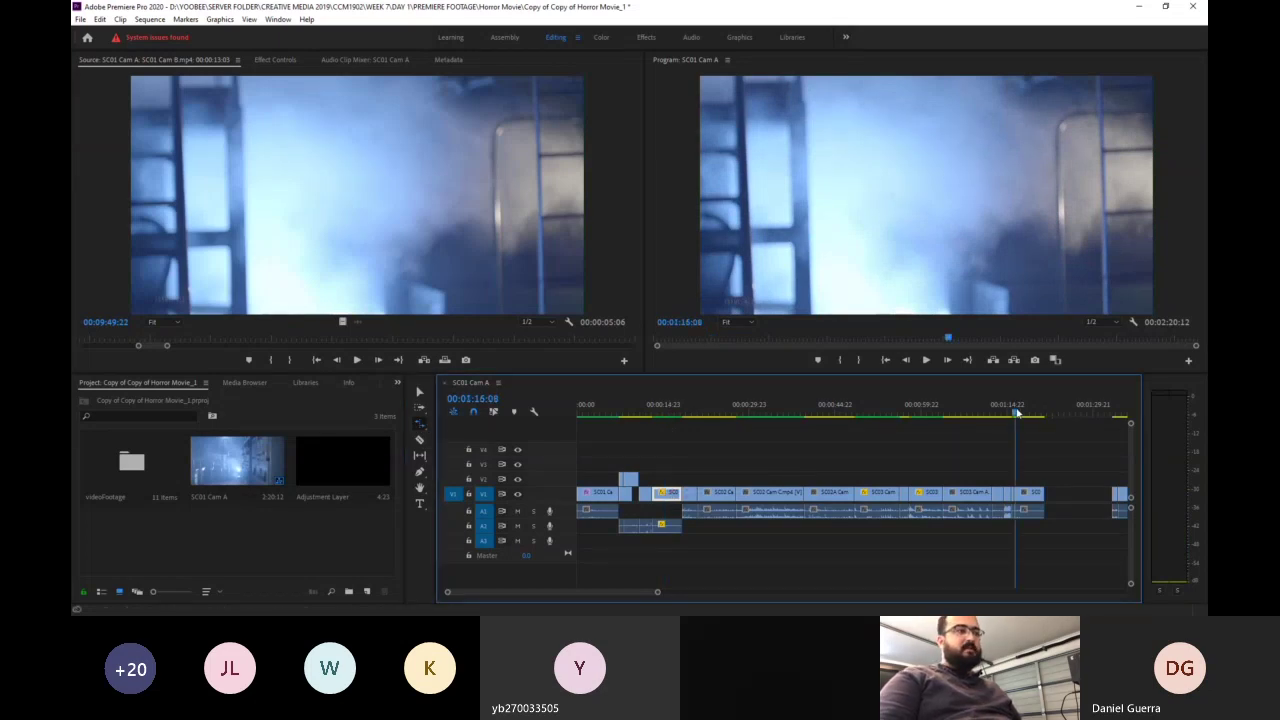
{"action": "left_click", "coordinate": [1030, 412]}
{"action": "left_click", "coordinate": [1029, 492]}
{"action": "key", "text": "r"}
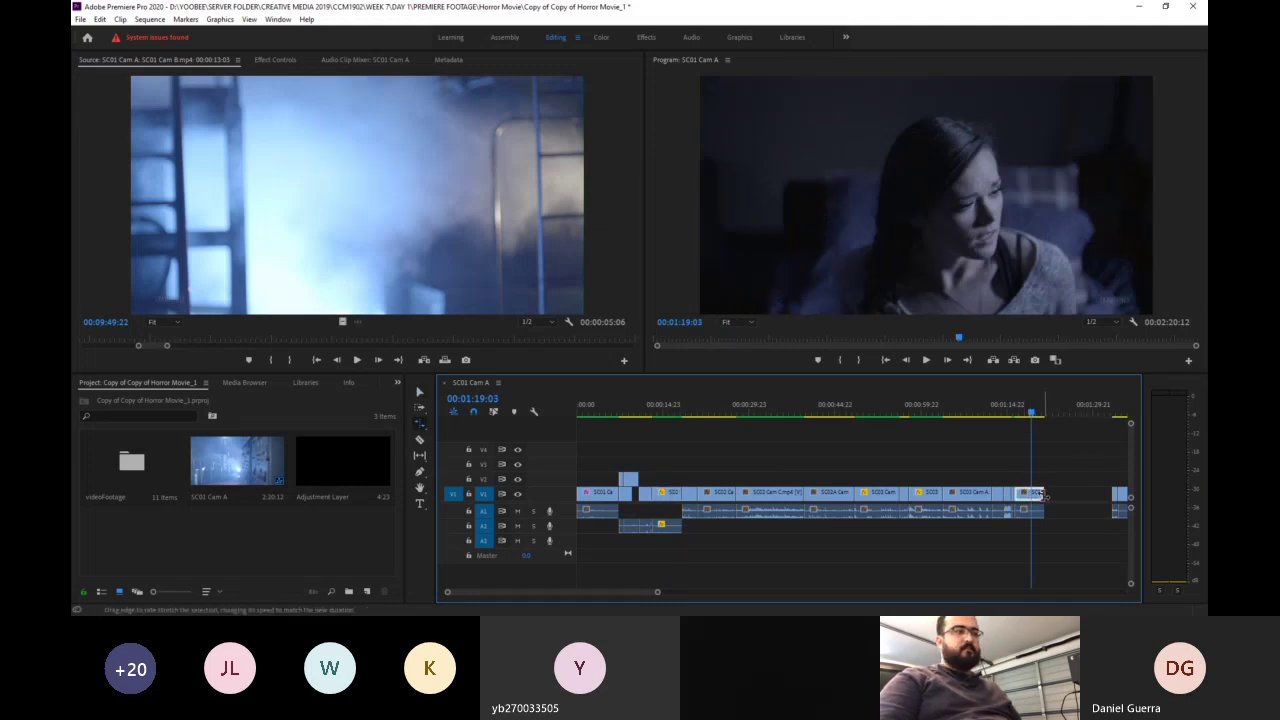
{"action": "left_click_drag", "start_coordinate": [1043, 494], "coordinate": [1068, 494]}
- Play back the slowed SC04 Cam A clip from its start, and undo the rate stretch
{"action": "left_click", "coordinate": [1022, 416]}
{"action": "mouse_move", "coordinate": [1023, 418]}
{"action": "left_mouse_down"}
{"action": "mouse_move", "coordinate": [1048, 426]}
{"action": "mouse_move", "coordinate": [1022, 424]}
{"action": "left_mouse_up"}
{"action": "key", "text": "space"}
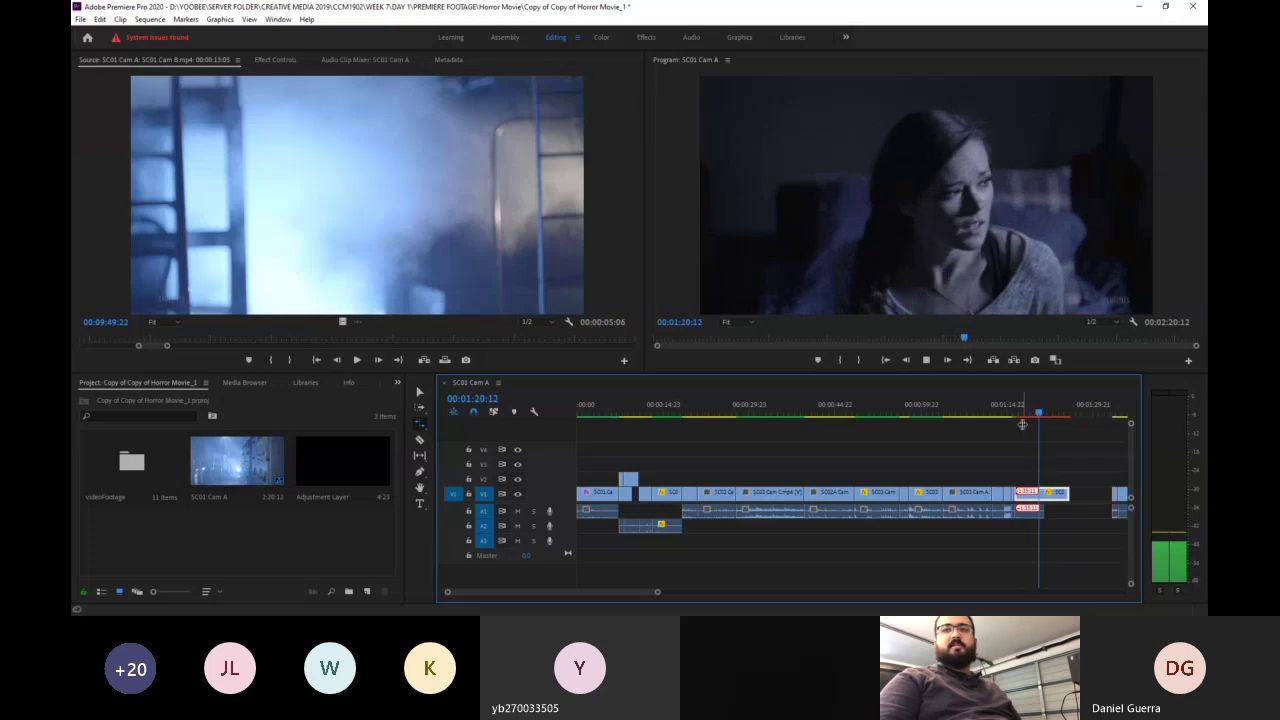
{"action": "key", "text": "space"}
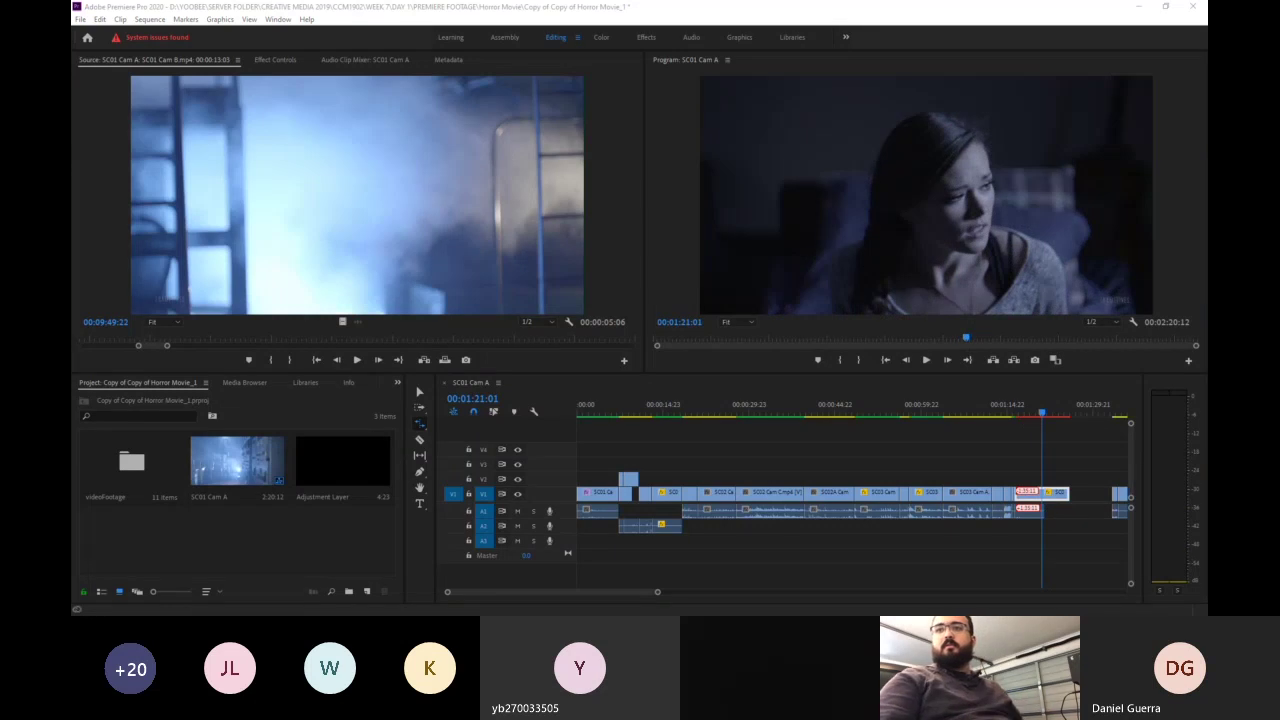
{"action": "left_click", "coordinate": [419, 424]}
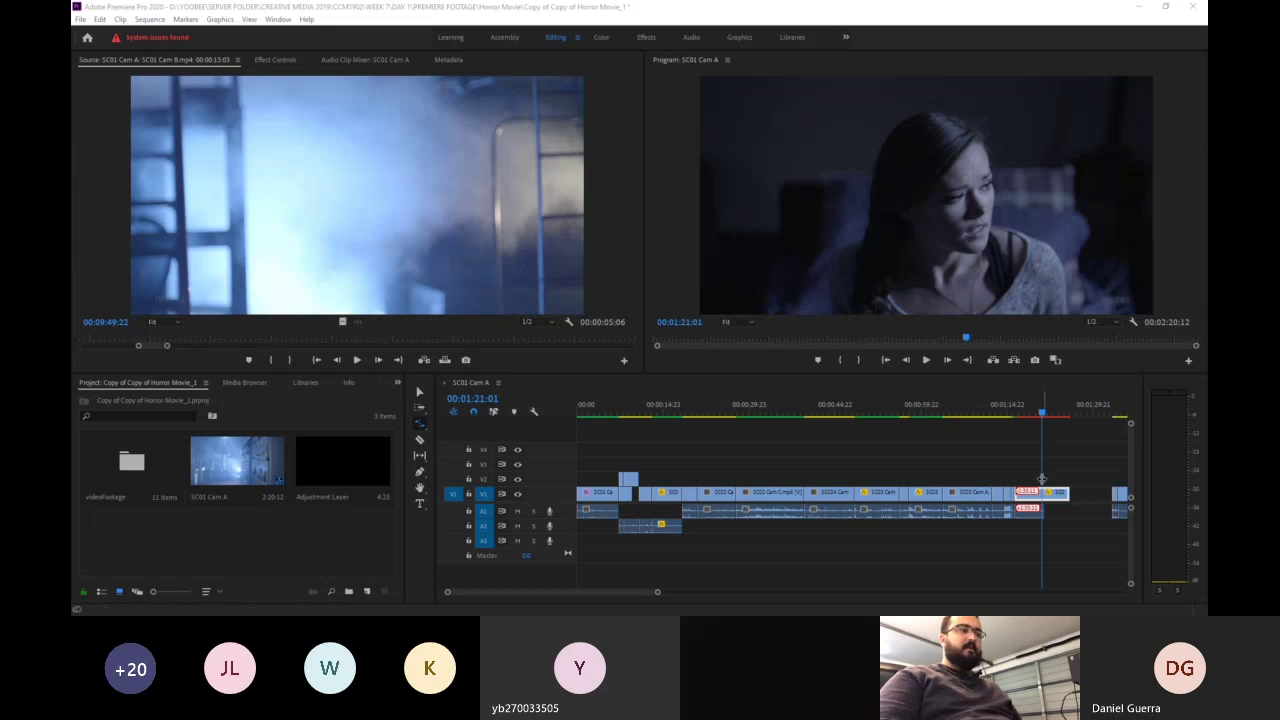
{"action": "left_click", "coordinate": [1017, 415]}
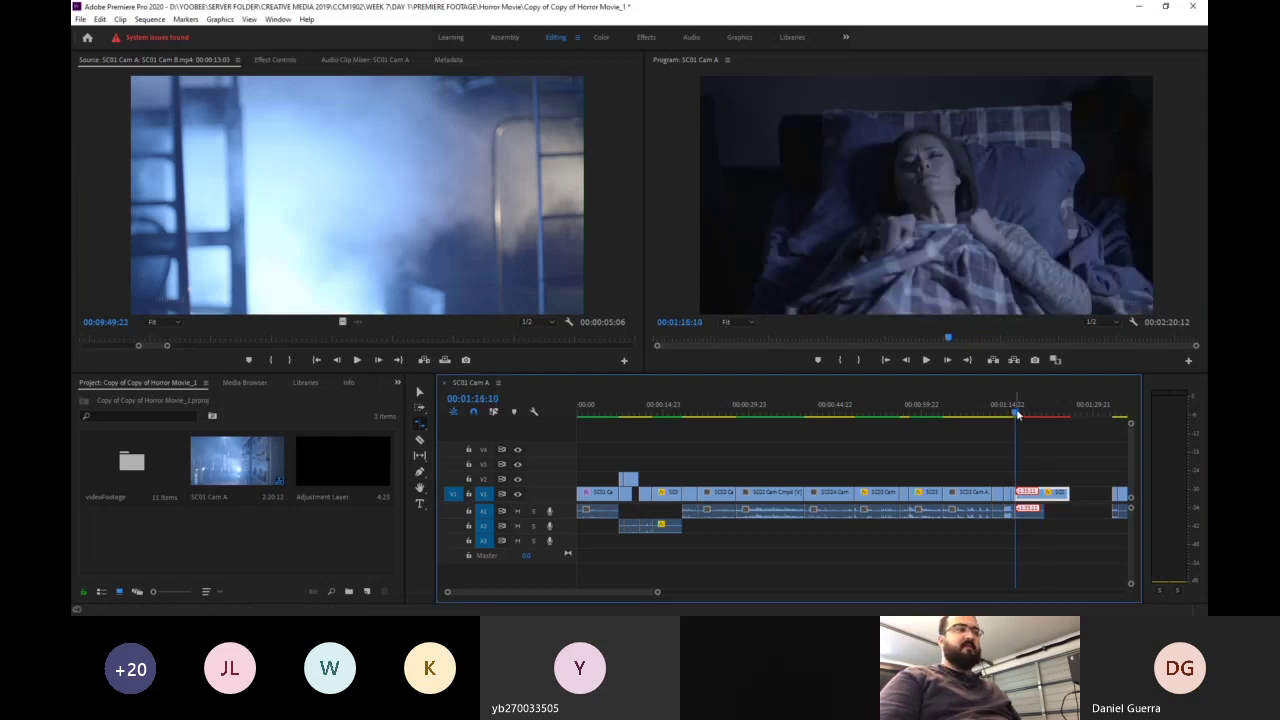
{"action": "key", "text": "space"}
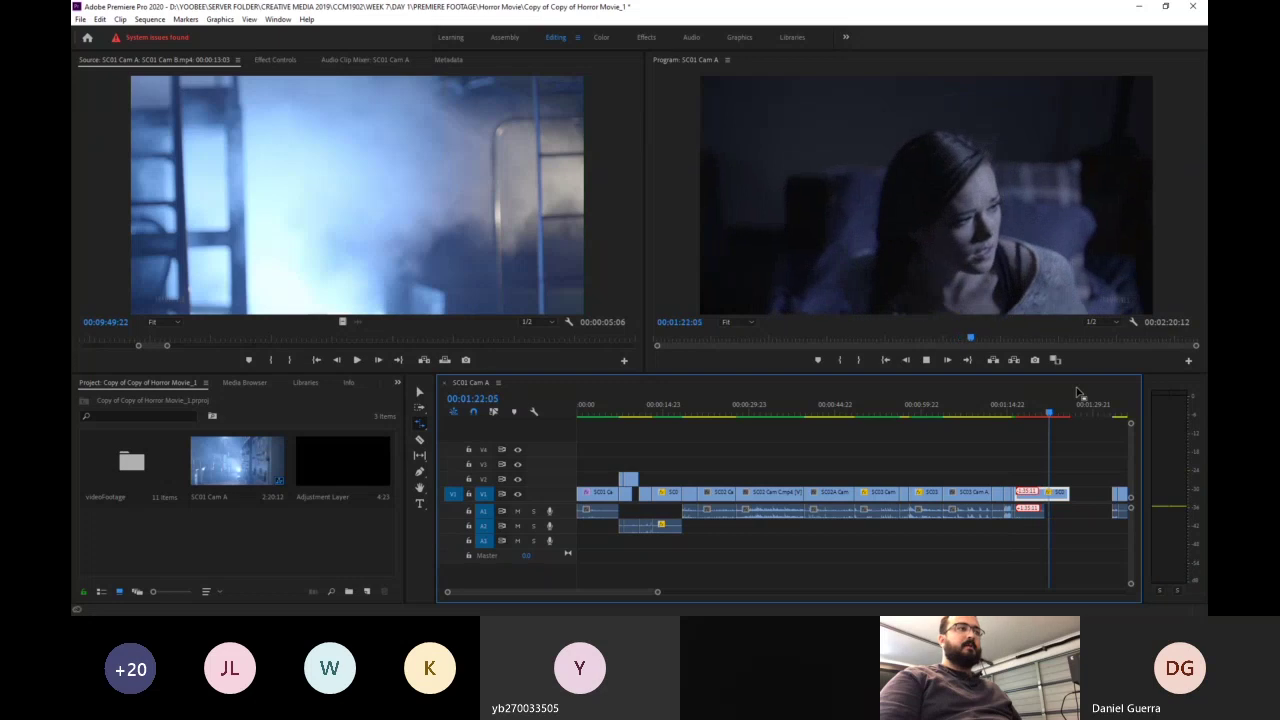
{"action": "key", "text": "space"}
{"action": "key", "text": "Delete"}
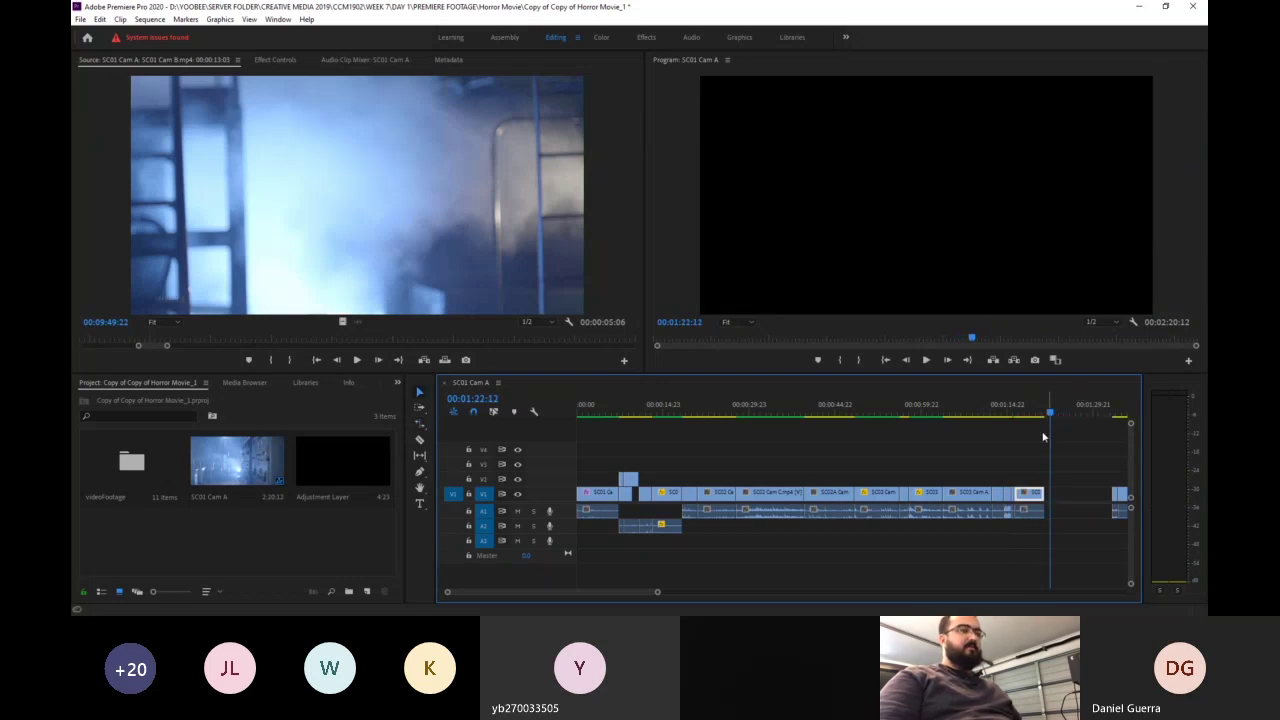
- Try rate-stretching the SC04 Cam A clip to a longer and a shorter duration, play the shortened version, and undo the stretch
{"action": "left_click", "coordinate": [1021, 416]}
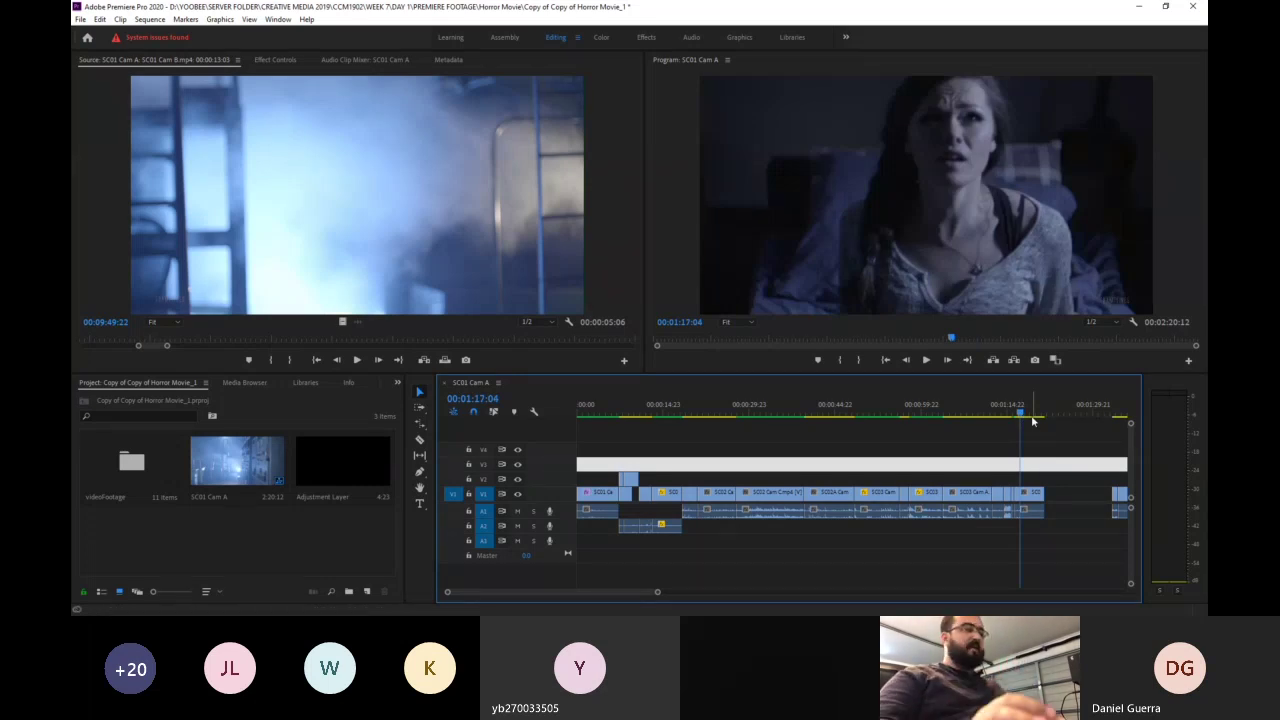
{"action": "key", "text": "v"}
{"action": "left_click", "coordinate": [1030, 414]}
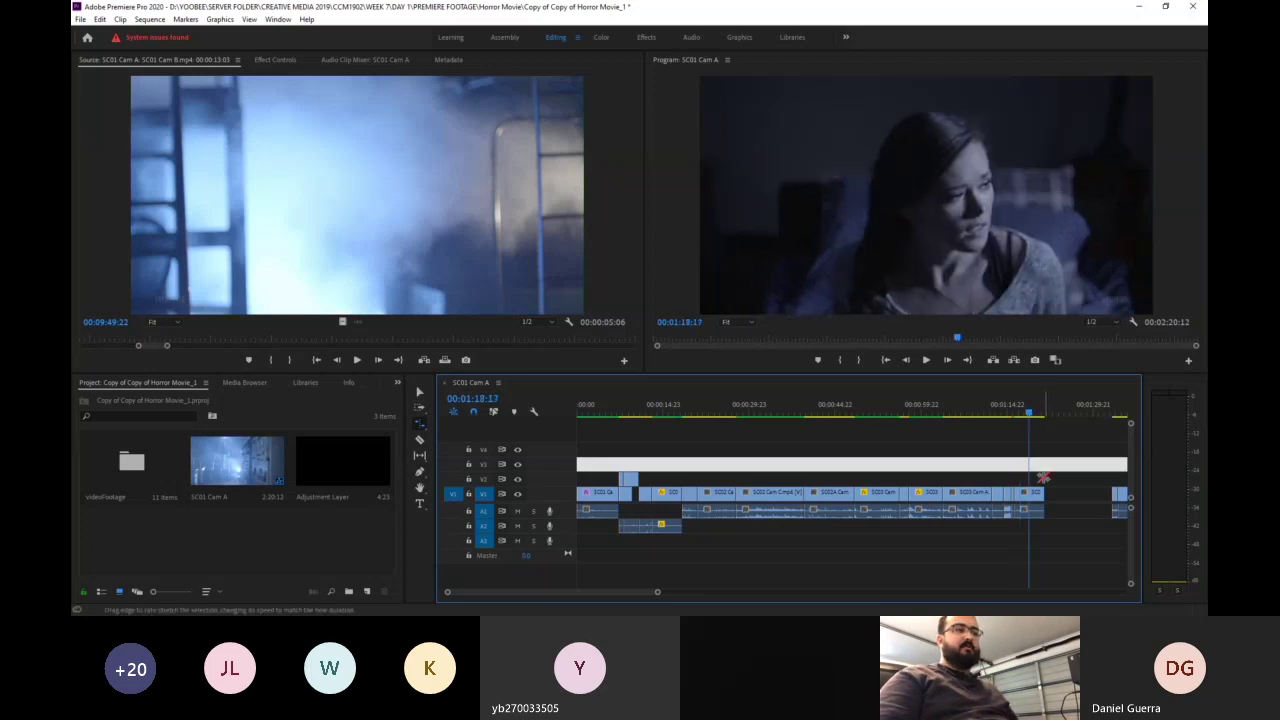
{"action": "left_click_drag", "start_coordinate": [1044, 493], "coordinate": [1058, 494]}
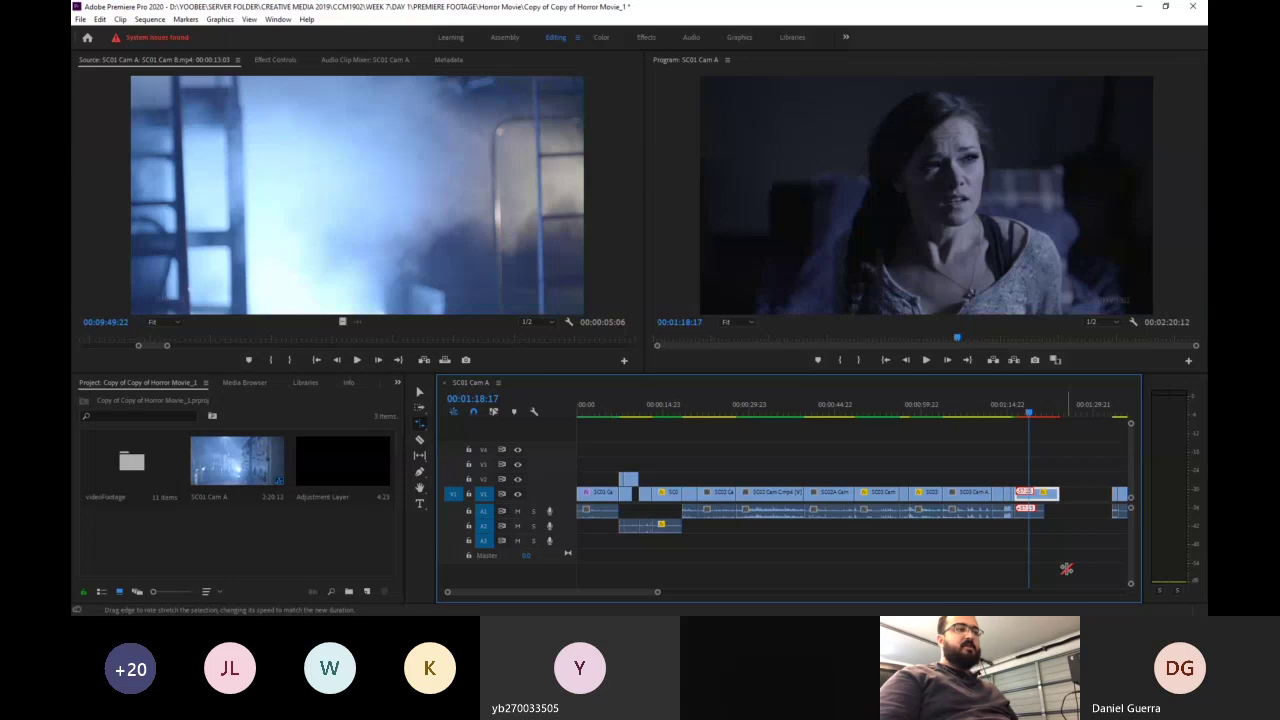
{"action": "key", "text": "ctrl+z"}
{"action": "left_click", "coordinate": [1012, 412]}
{"action": "key", "text": "space"}
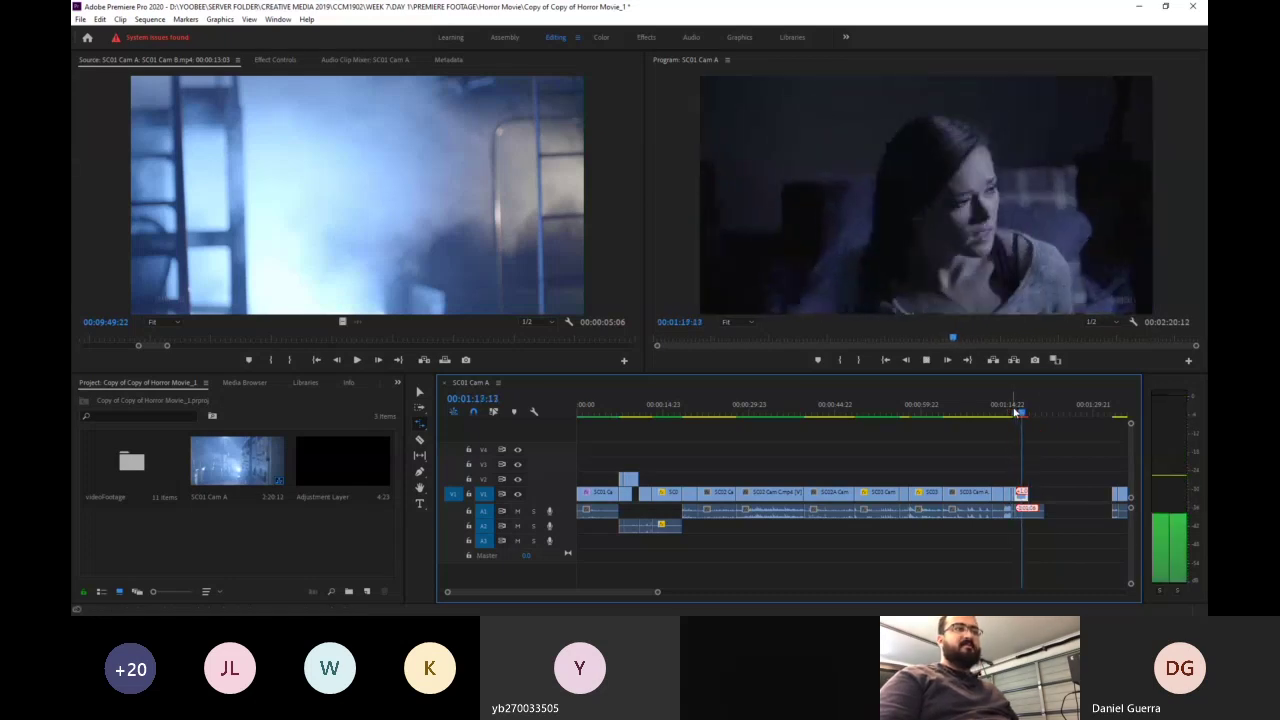
{"action": "key", "text": "space"}
{"action": "key", "text": "ctrl+shift+z"}
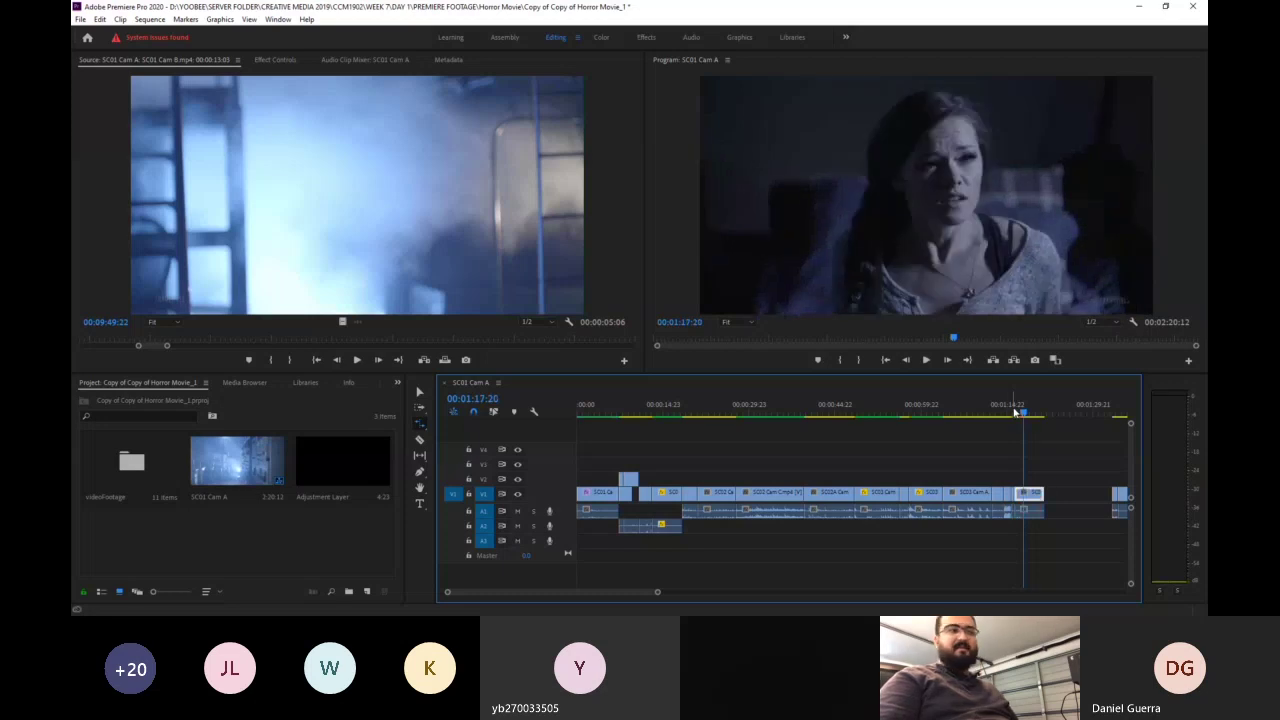
- Move the SC04 Cam A clip together with its audio so that it starts at 00:01:17:20
{"action": "left_click", "coordinate": [1048, 451]}
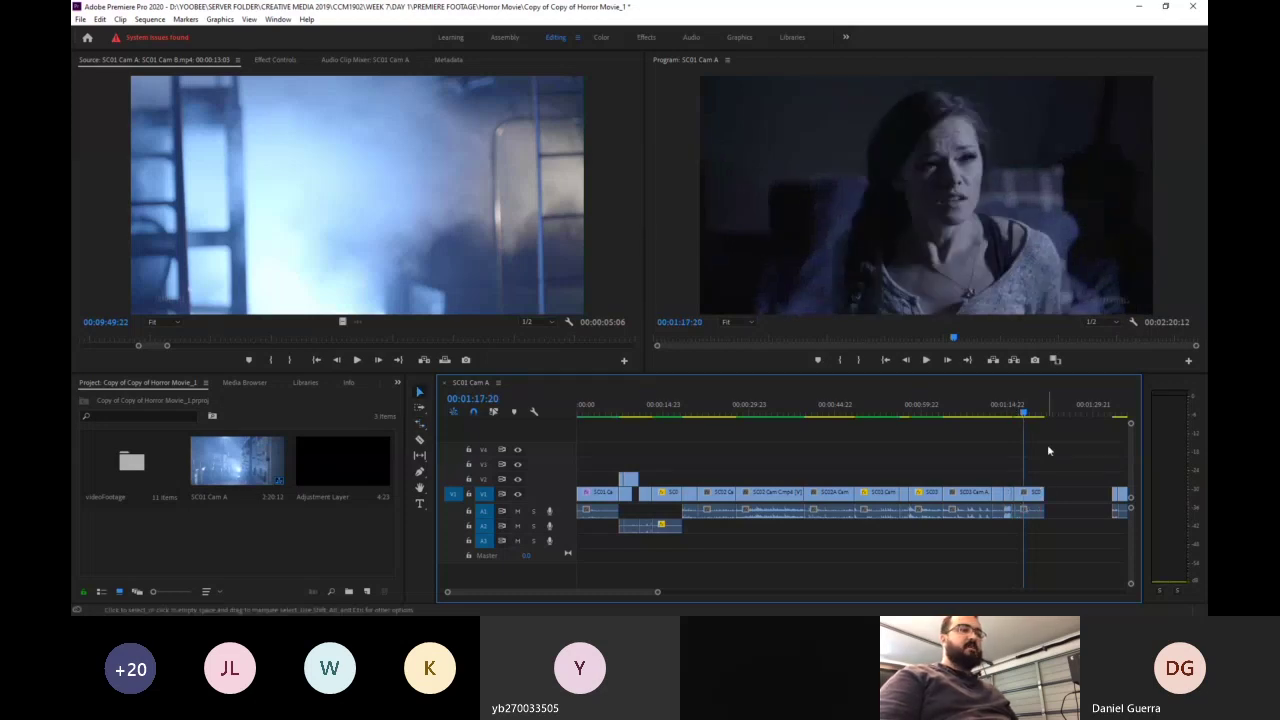
{"action": "left_click", "coordinate": [1035, 492]}
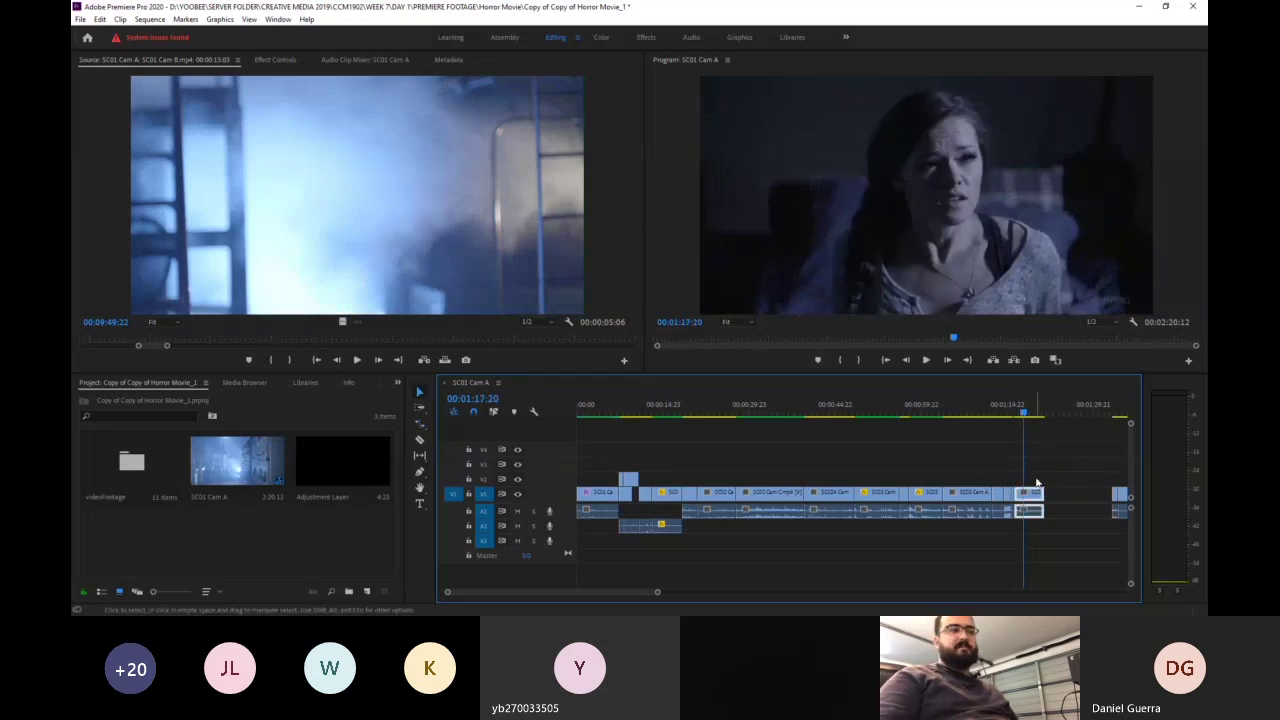
{"action": "left_click_drag", "start_coordinate": [1037, 481], "coordinate": [1041, 500]}
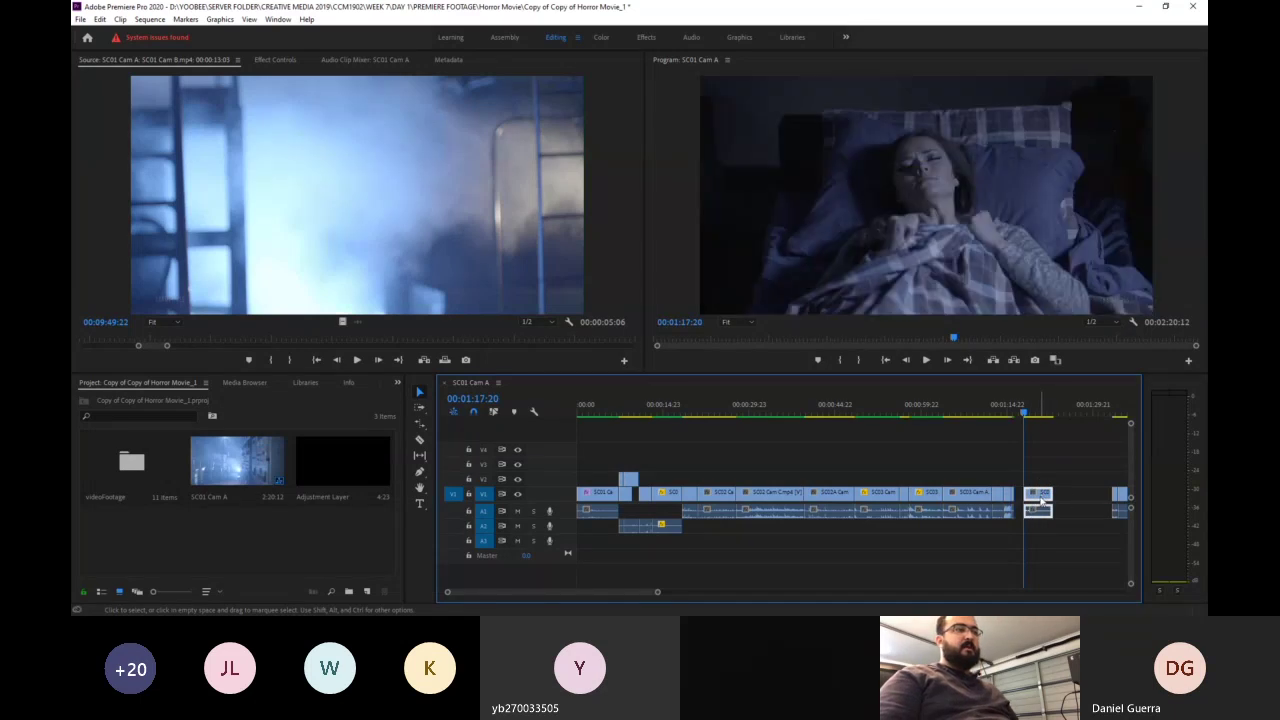
- Open the SC04 Cam A clip in the source view, and show its Time Remapping Speed keyframes in the timeline
{"action": "right_click", "coordinate": [1038, 494]}
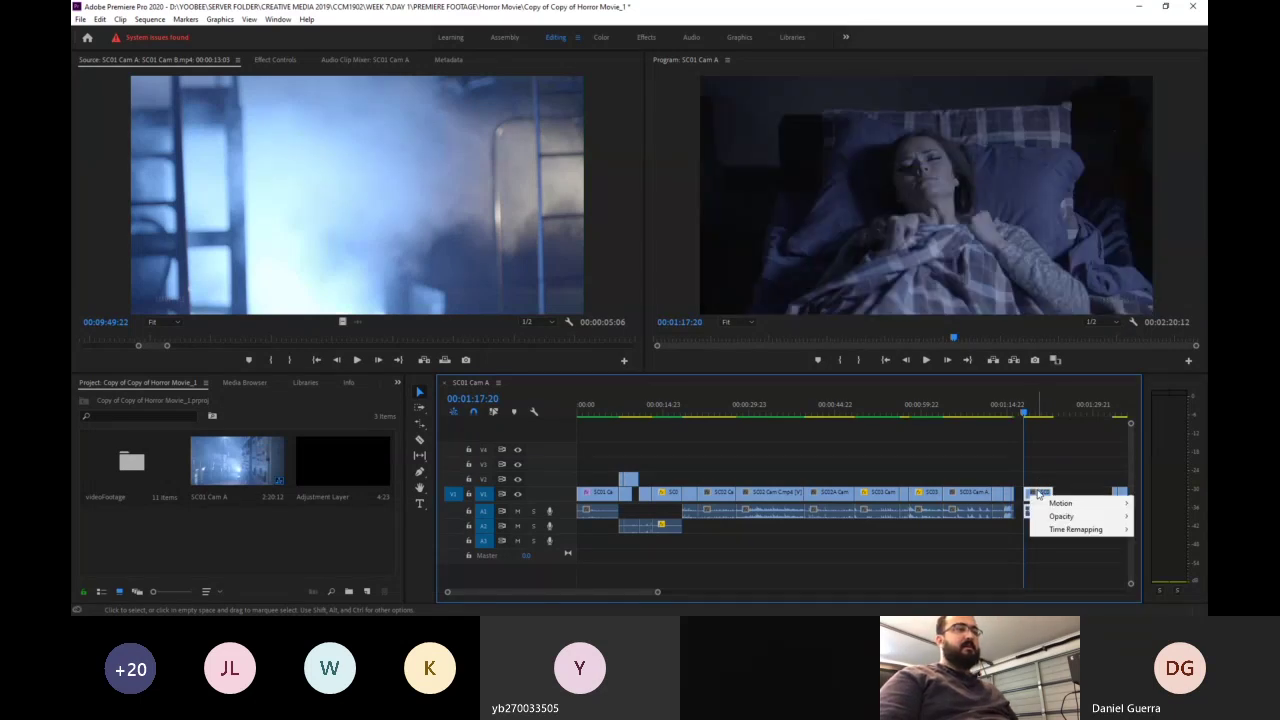
{"action": "left_click", "coordinate": [1066, 478]}
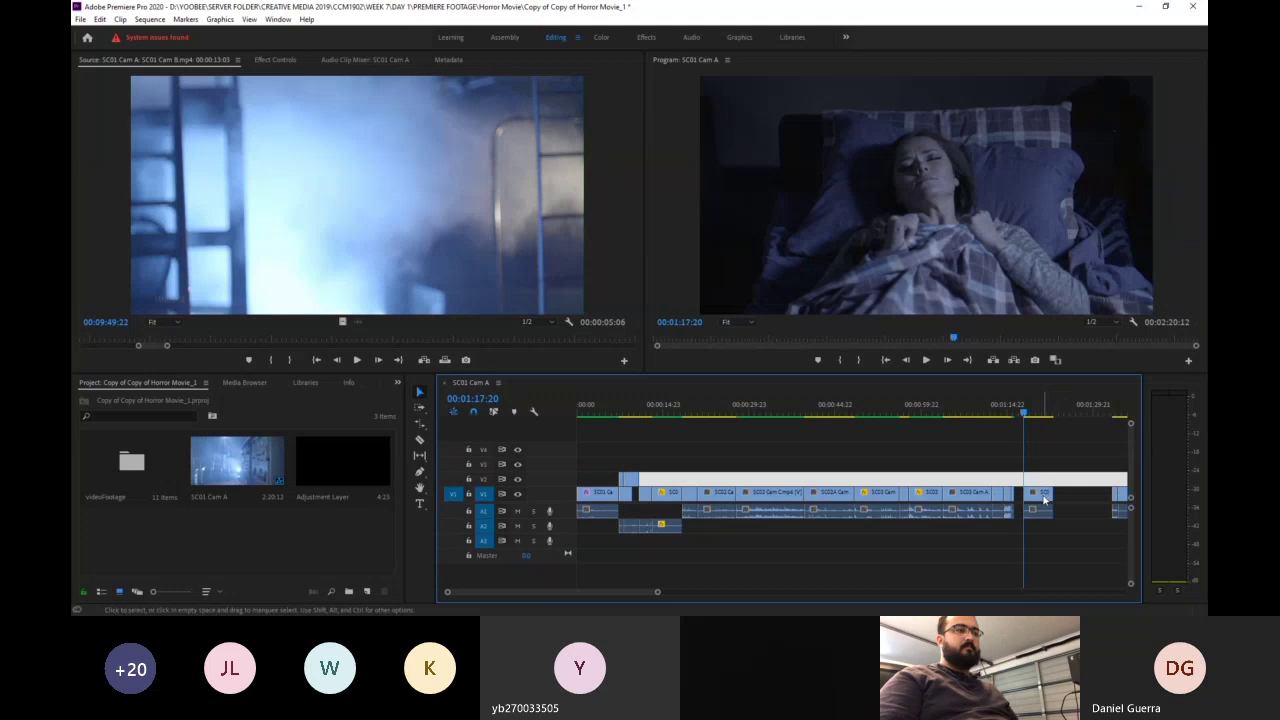
{"action": "double_click", "coordinate": [1040, 494]}
{"action": "right_click", "coordinate": [1038, 494]}
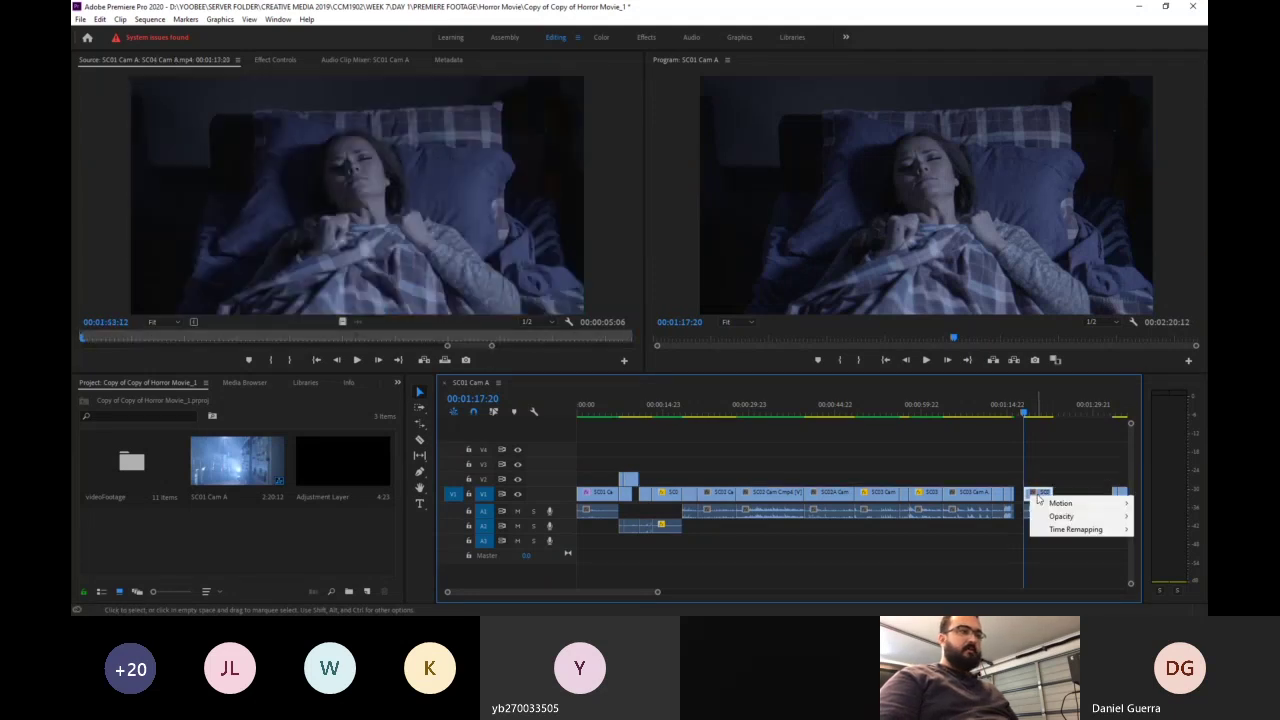
{"action": "mouse_move", "coordinate": [1082, 533]}
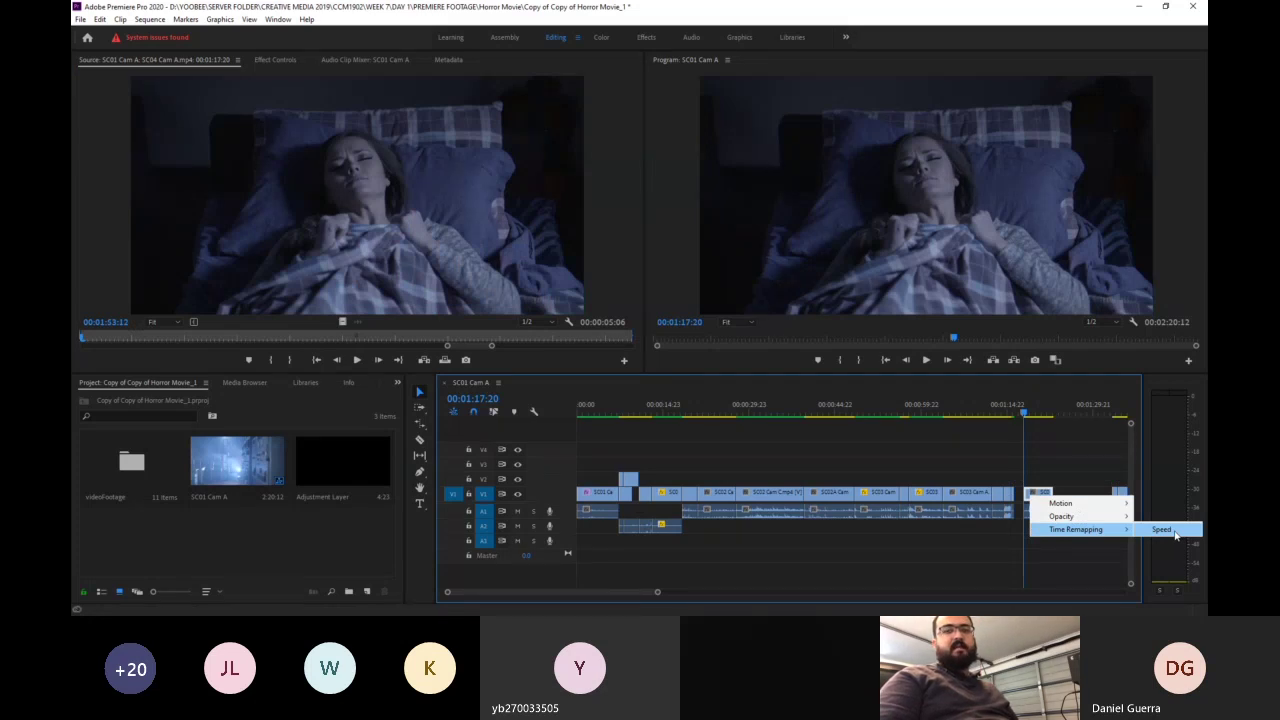
{"action": "left_click", "coordinate": [1185, 535]}
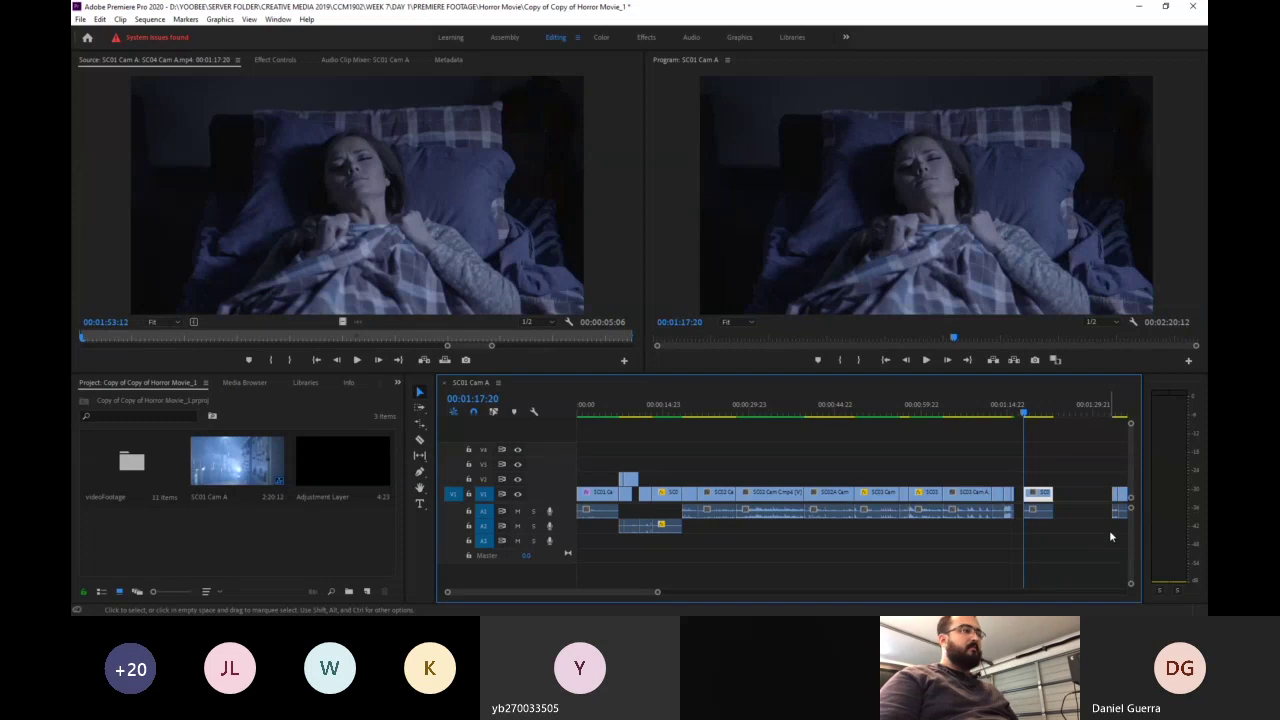
{"action": "left_click", "coordinate": [1034, 493]}
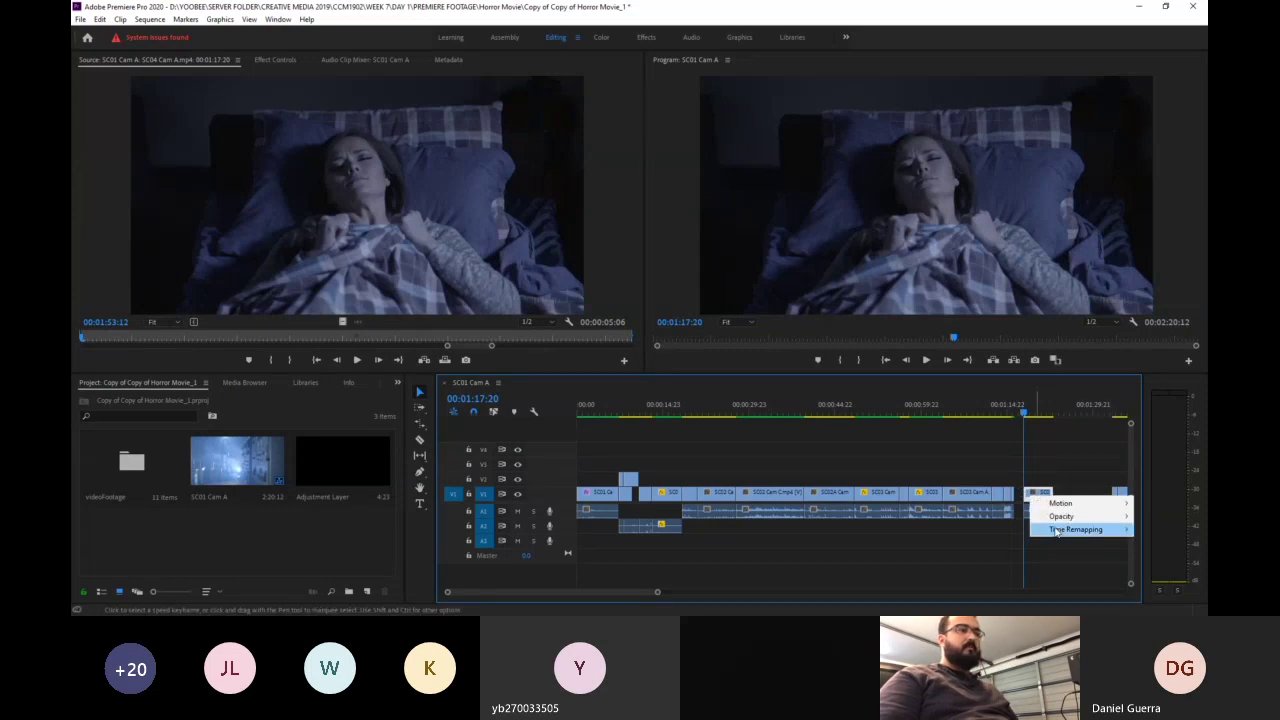
{"action": "left_click", "coordinate": [1160, 525]}
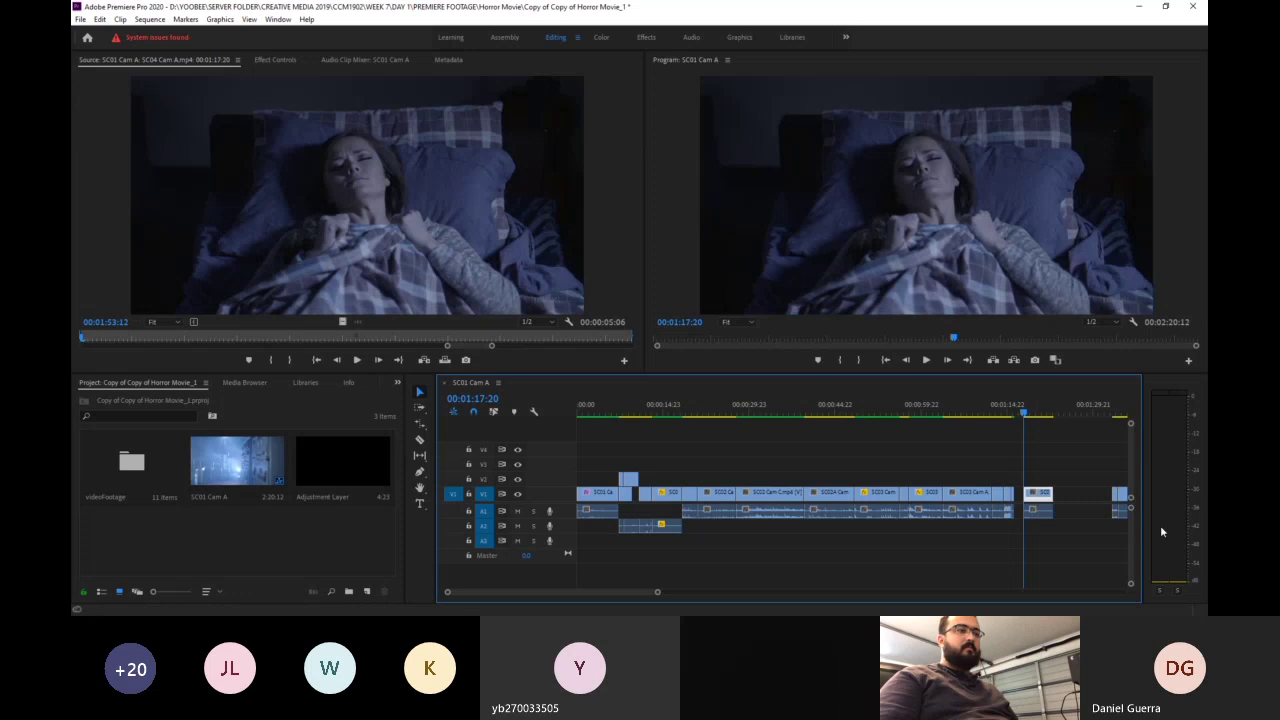
- Open the Speed/Duration settings of the SC04 Cam A clip on V1
{"action": "left_click", "coordinate": [1040, 493]}
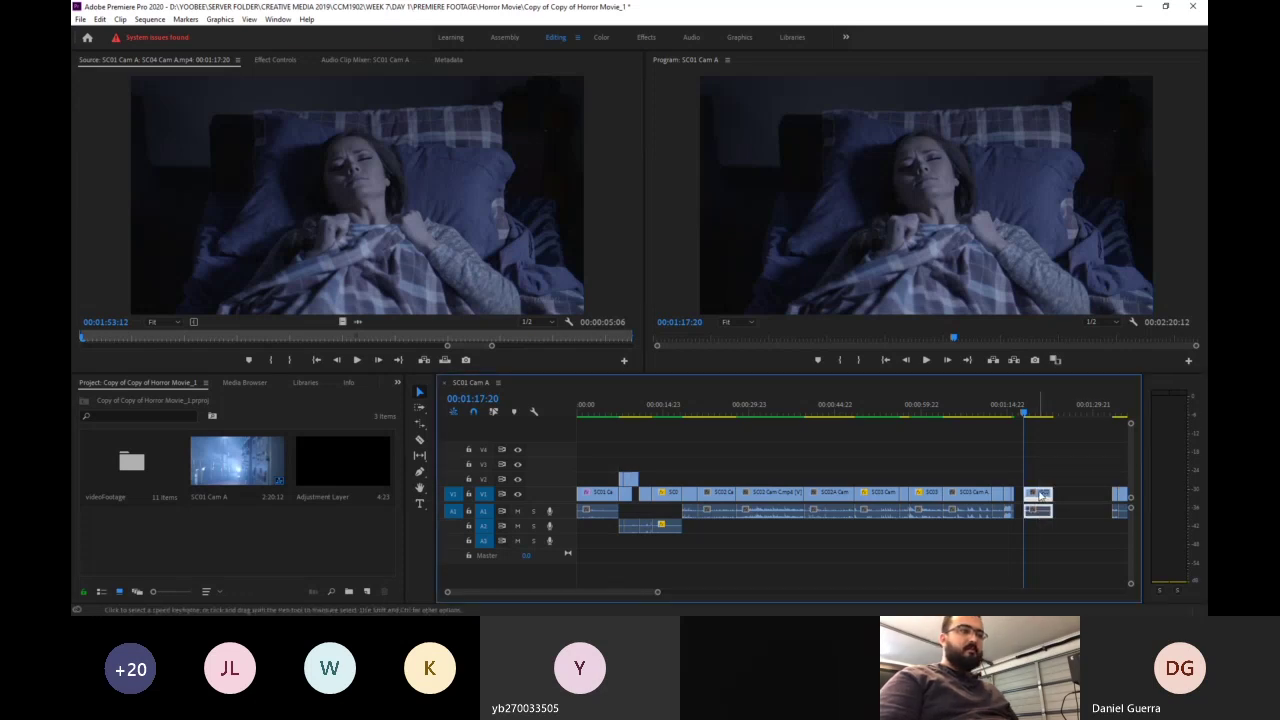
{"action": "right_click", "coordinate": [1040, 494]}
{"action": "left_click", "coordinate": [1040, 495]}
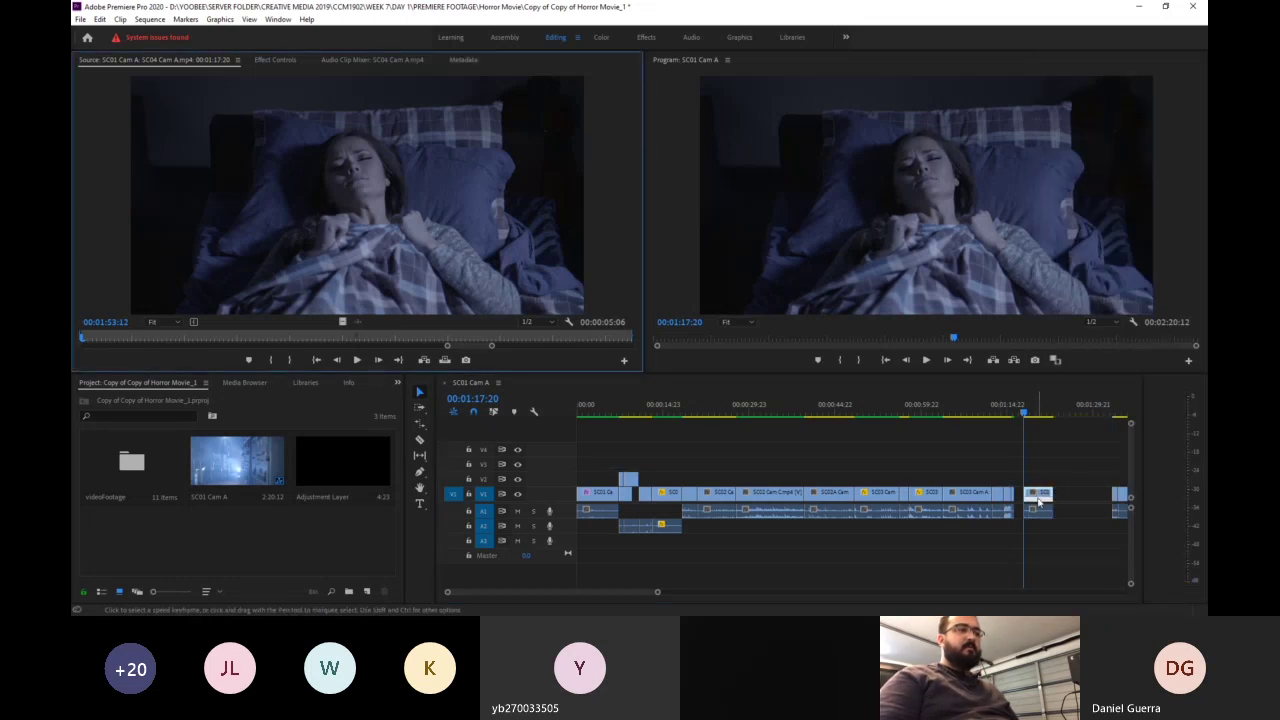
{"action": "right_click", "coordinate": [1038, 494]}
{"action": "left_click", "coordinate": [1040, 502]}
{"action": "right_click", "coordinate": [1040, 502]}
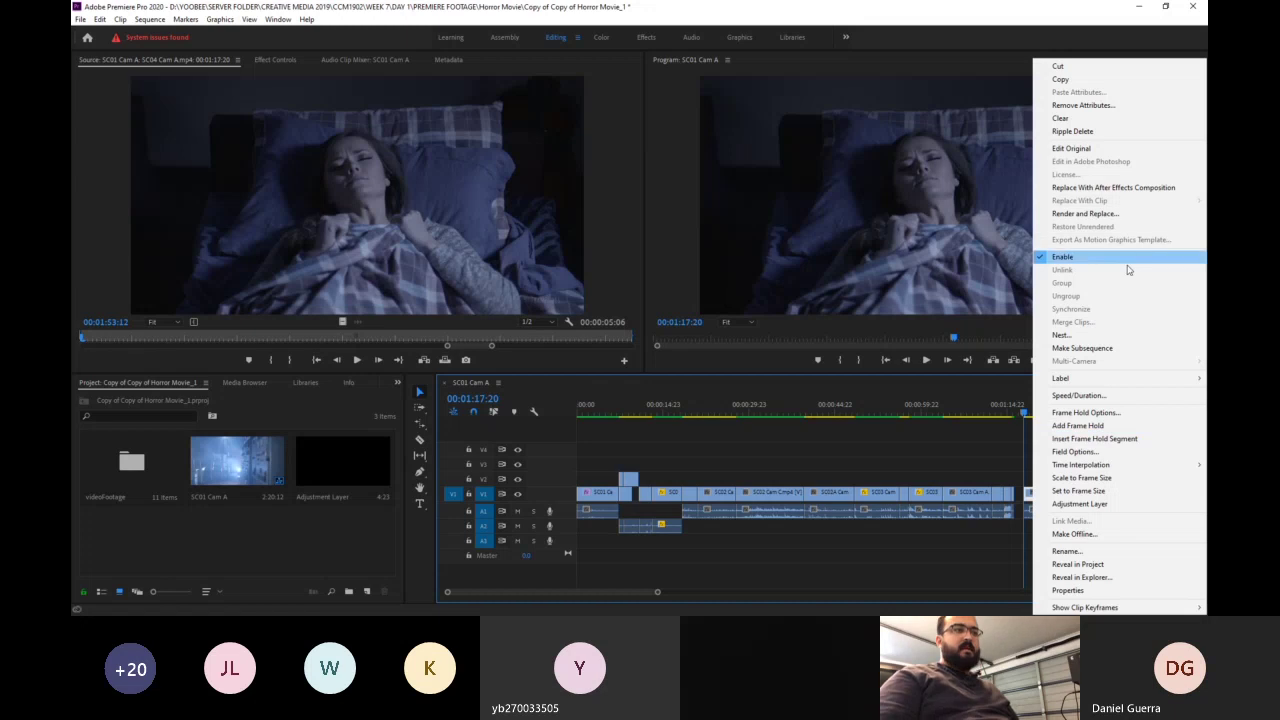
{"action": "left_click", "coordinate": [1113, 396]}
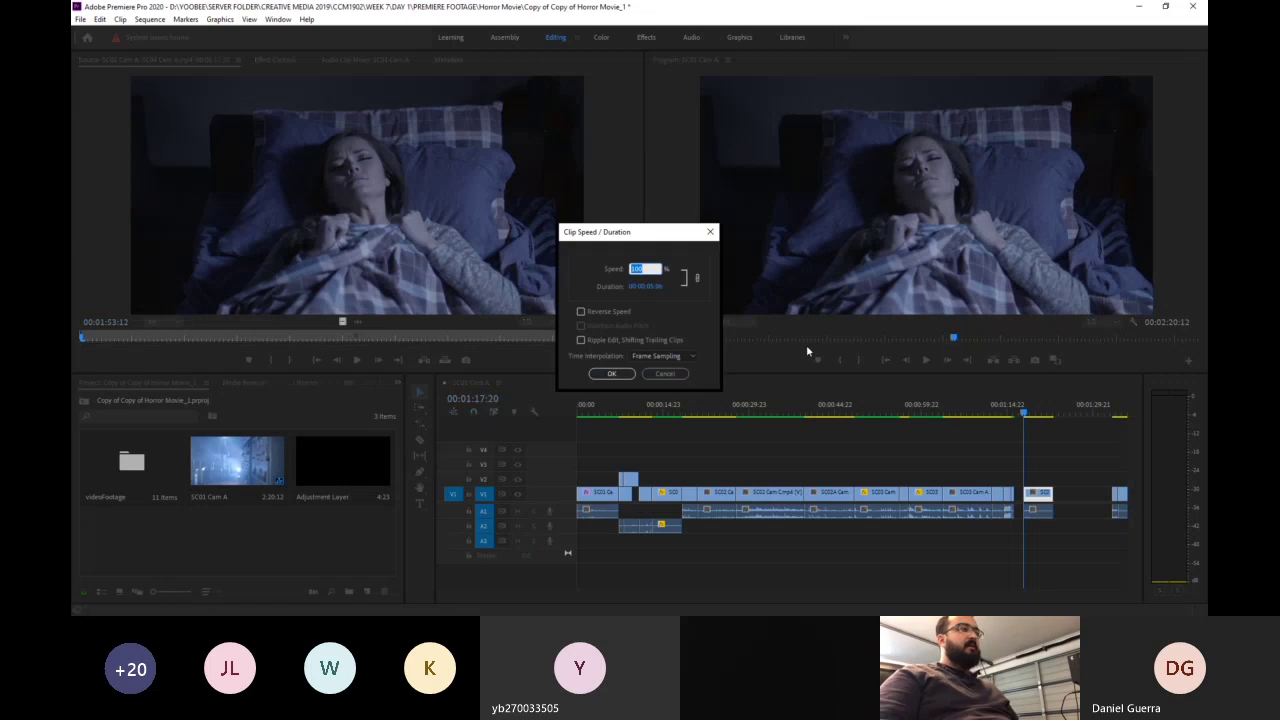
- Set the clip's duration to 00:00:04:00 with Reverse Speed enabled, and play back the result
{"action": "left_click", "coordinate": [648, 288]}
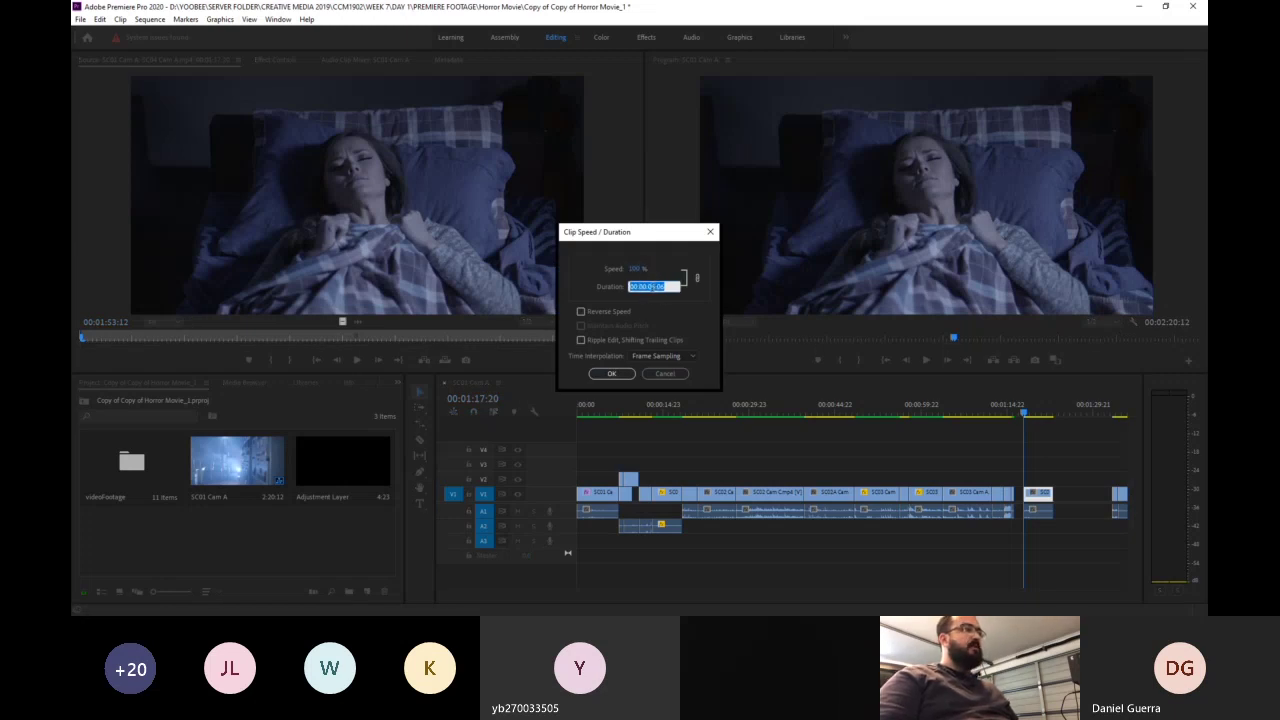
{"action": "key", "text": "Right"}
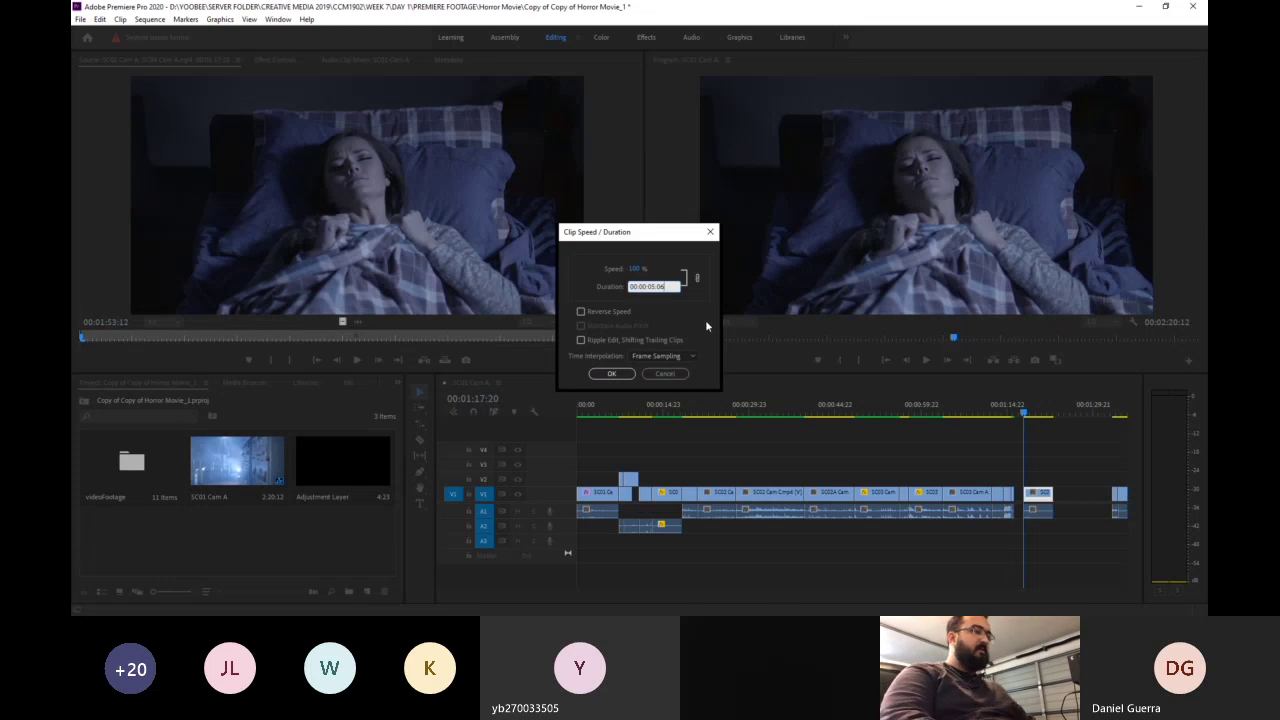
{"action": "key", "text": "BackSpace"}
{"action": "type", "text": "0"}
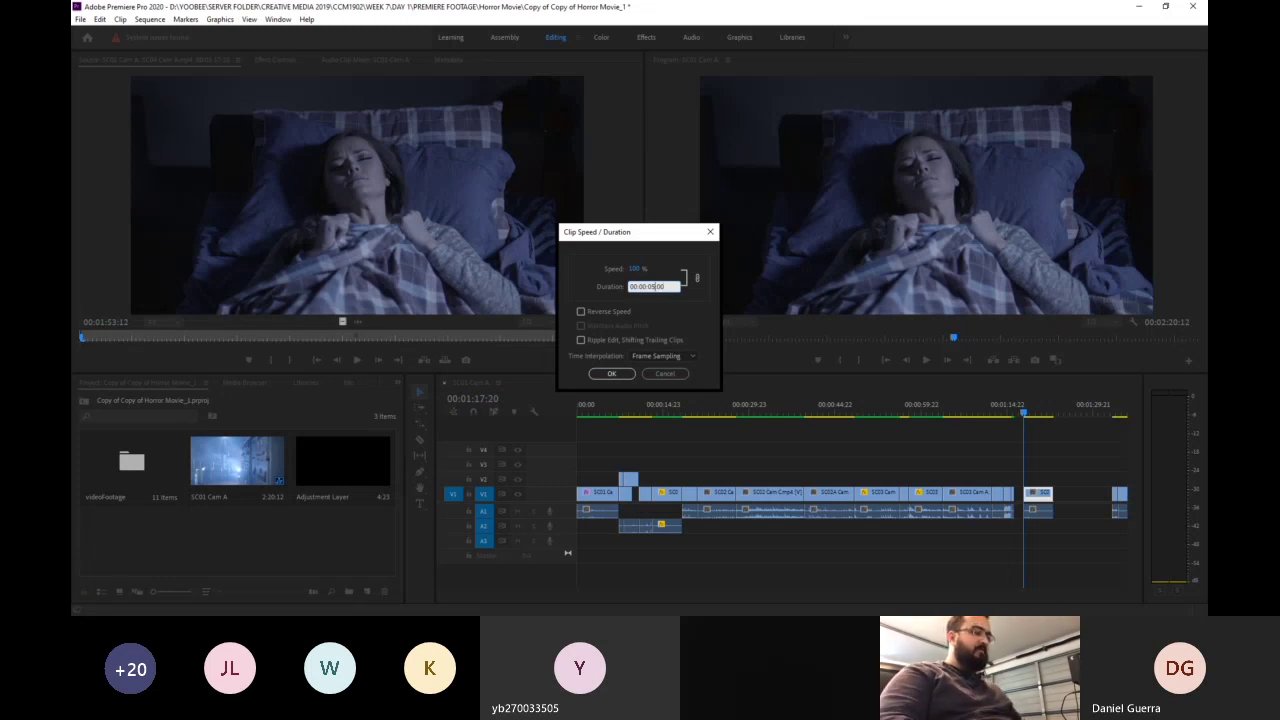
{"action": "key", "text": "BackSpace"}
{"action": "type", "text": "4"}
{"action": "key", "text": "Tab"}
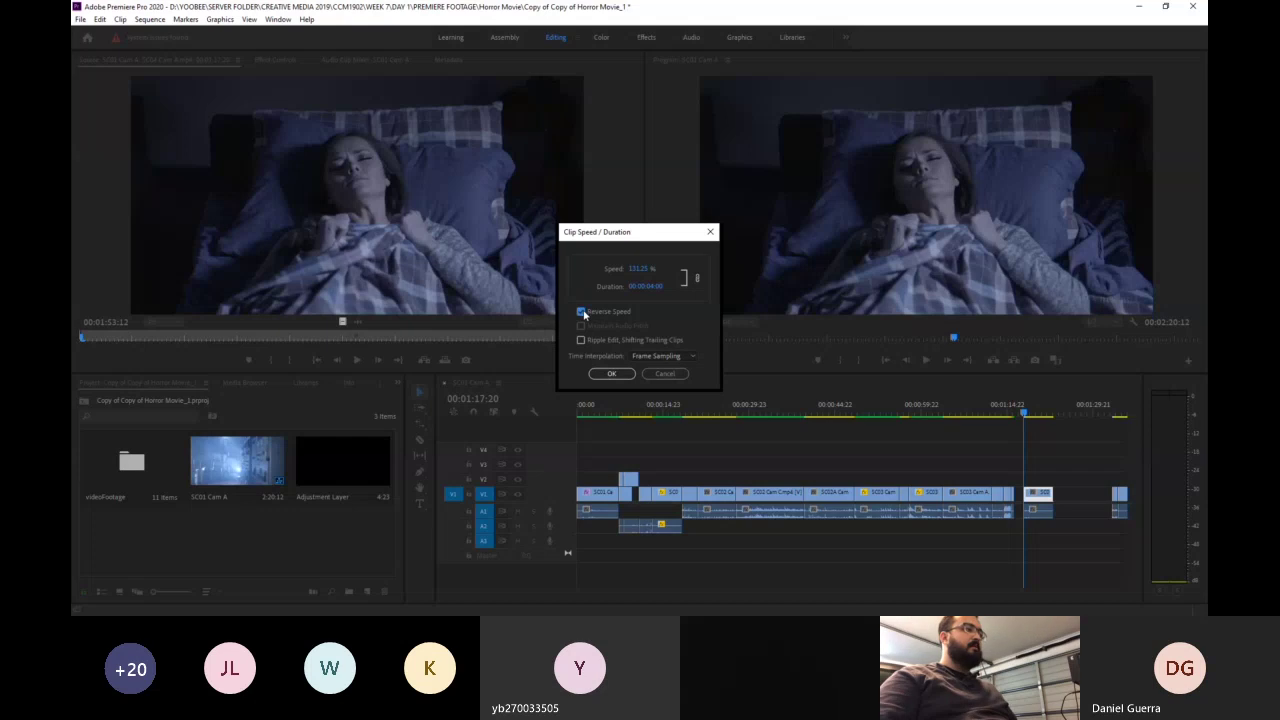
{"action": "left_click", "coordinate": [611, 373]}
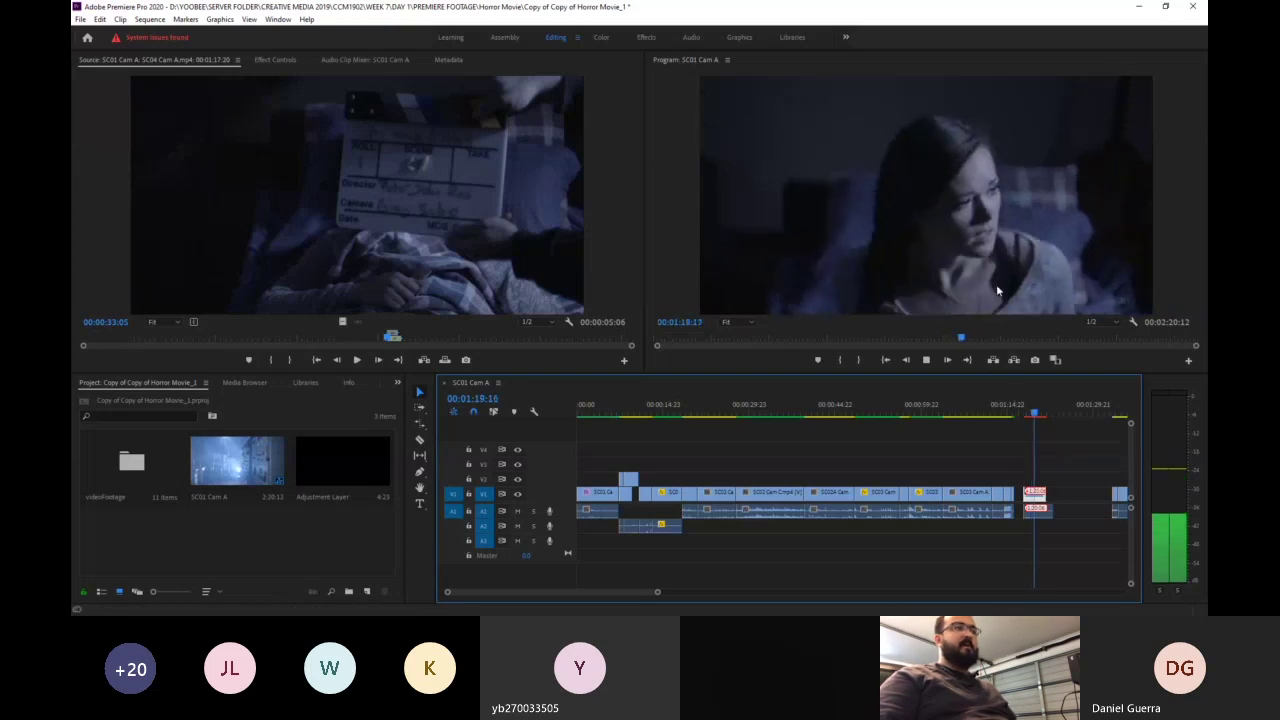
{"action": "key", "text": "space"}
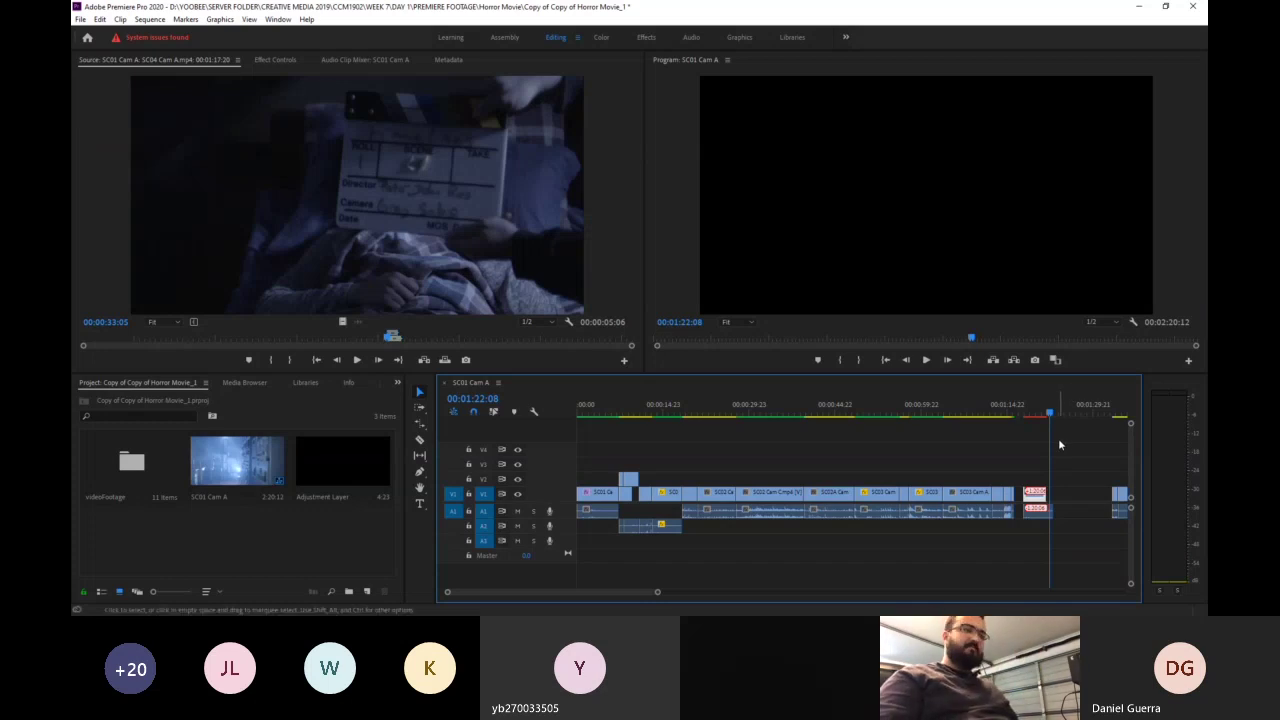
- Undo the last Speed/Duration change on the SC04 Cam A clip, and show its Time Remapping Speed keyframes in the timeline
{"action": "key", "text": "ctrl+z"}
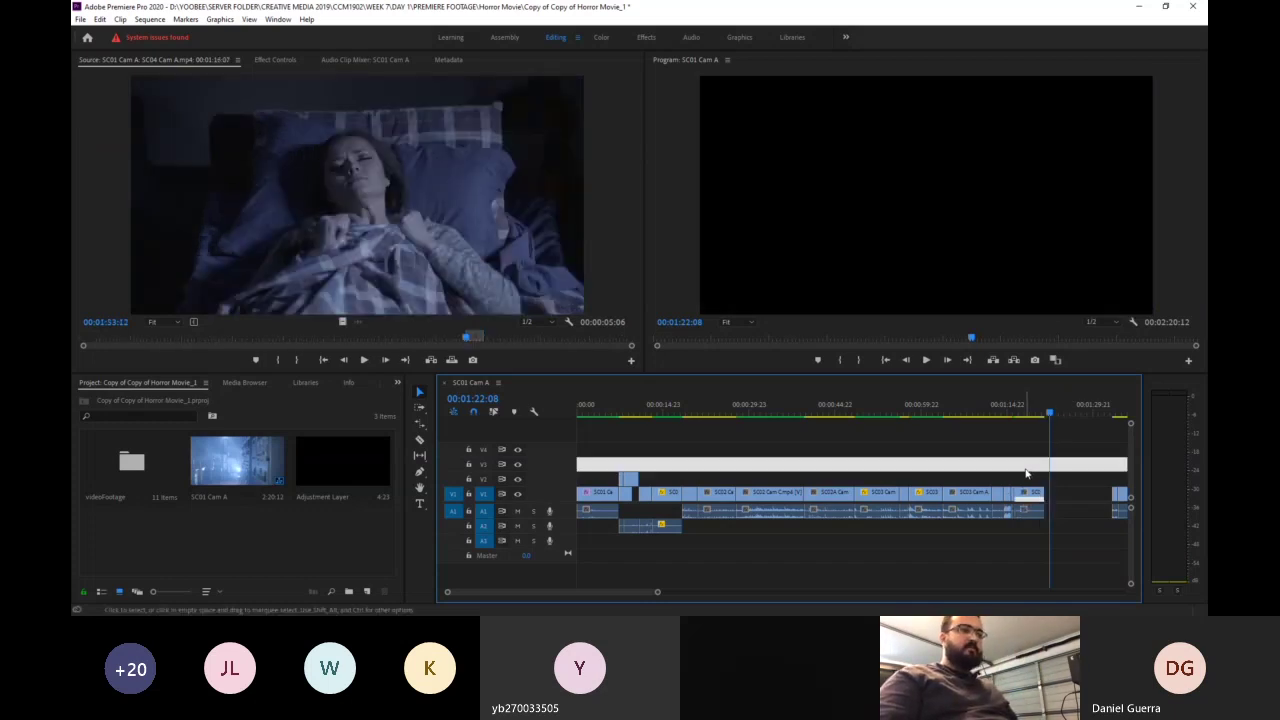
{"action": "left_click", "coordinate": [1028, 494]}
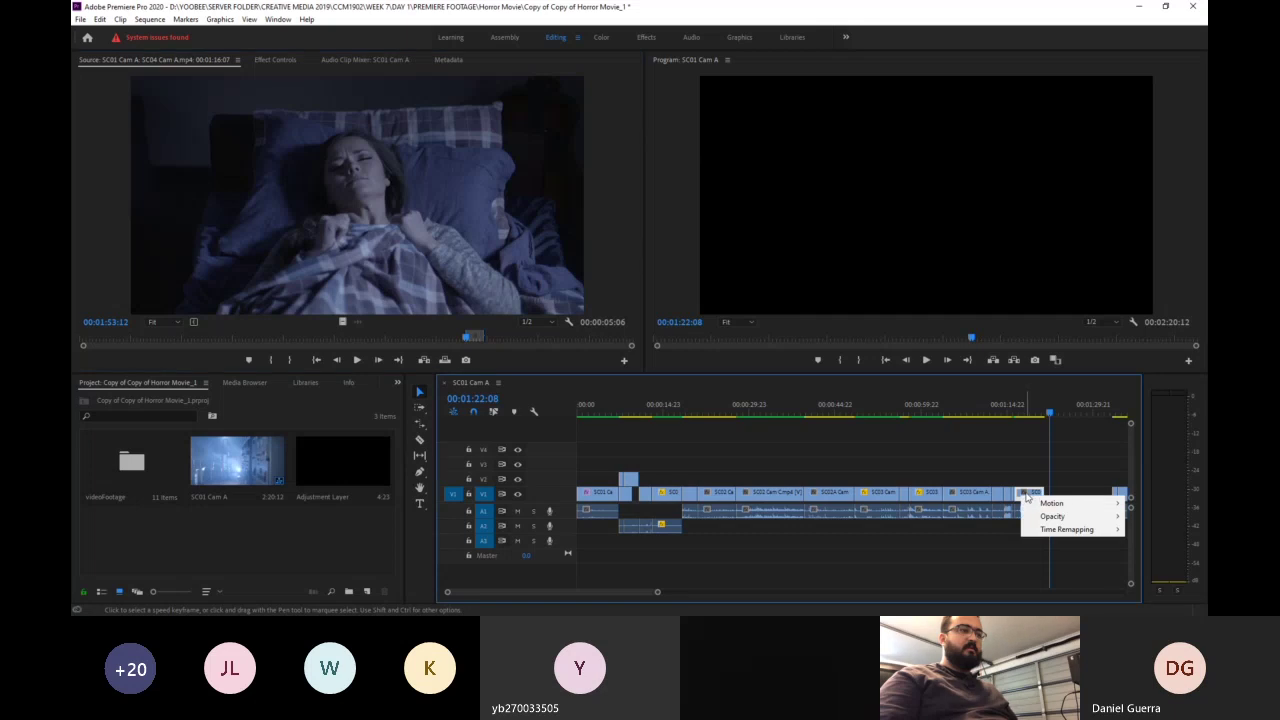
{"action": "left_click", "coordinate": [1030, 497]}
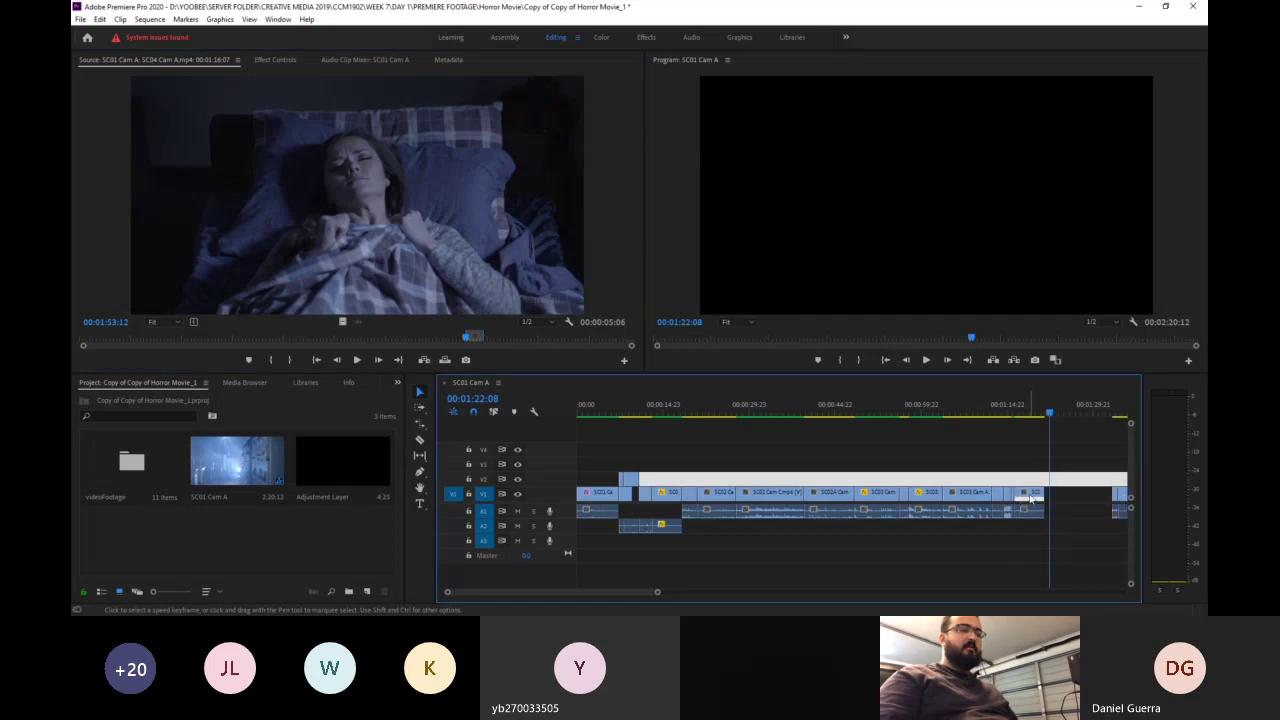
{"action": "left_click", "coordinate": [1030, 497]}
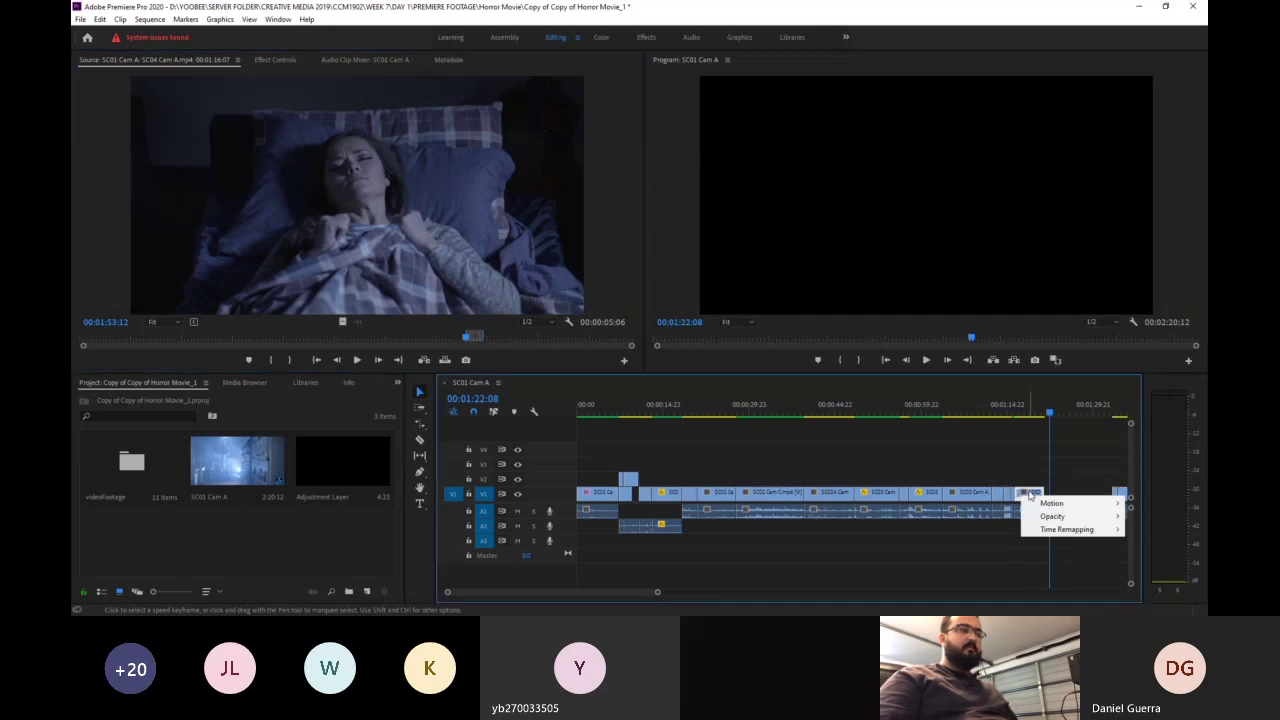
{"action": "mouse_move", "coordinate": [1075, 531]}
{"action": "left_click", "coordinate": [1150, 530]}
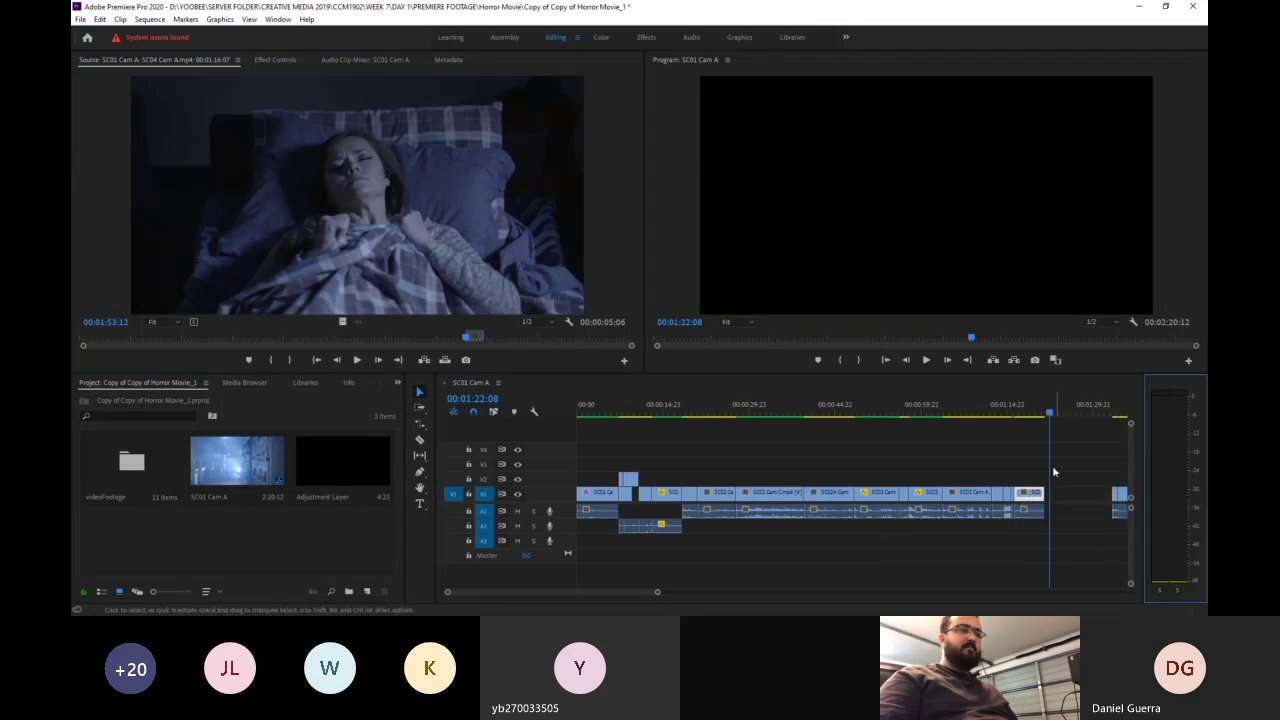
{"action": "left_click", "coordinate": [1026, 497]}
{"action": "left_click", "coordinate": [1026, 495]}
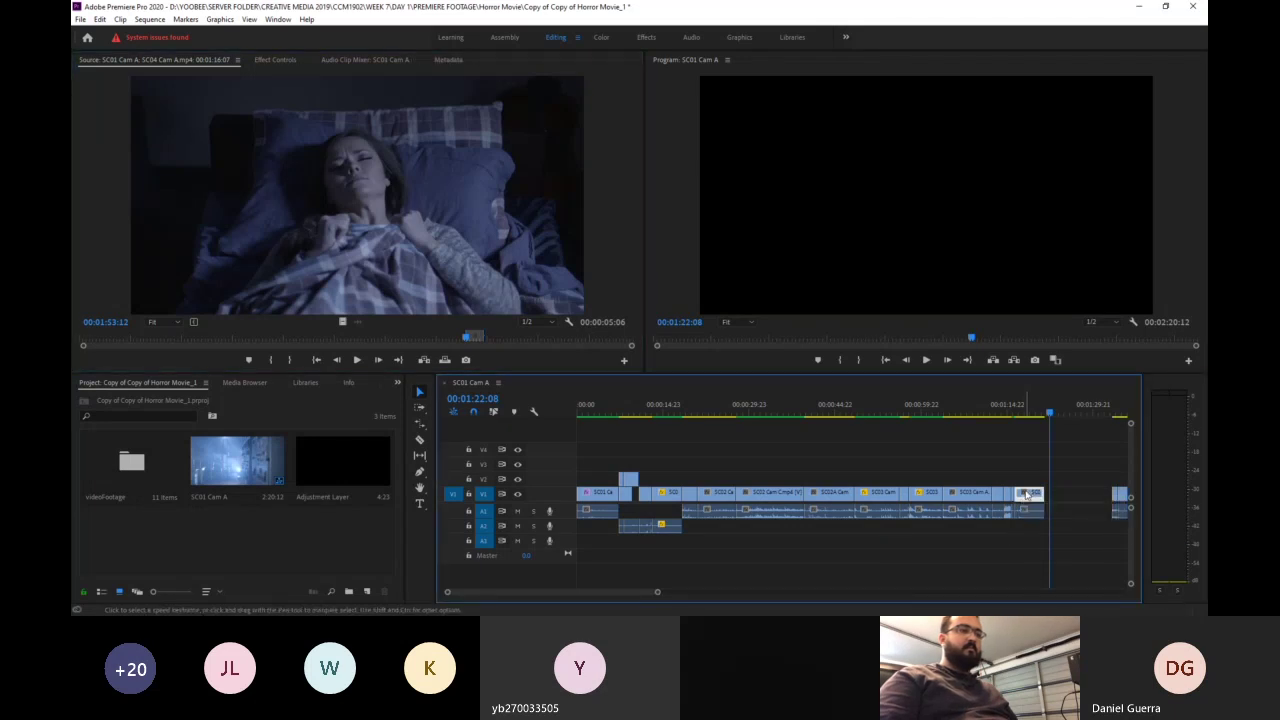
{"action": "left_click", "coordinate": [1030, 511]}
{"action": "left_click", "coordinate": [1021, 497]}
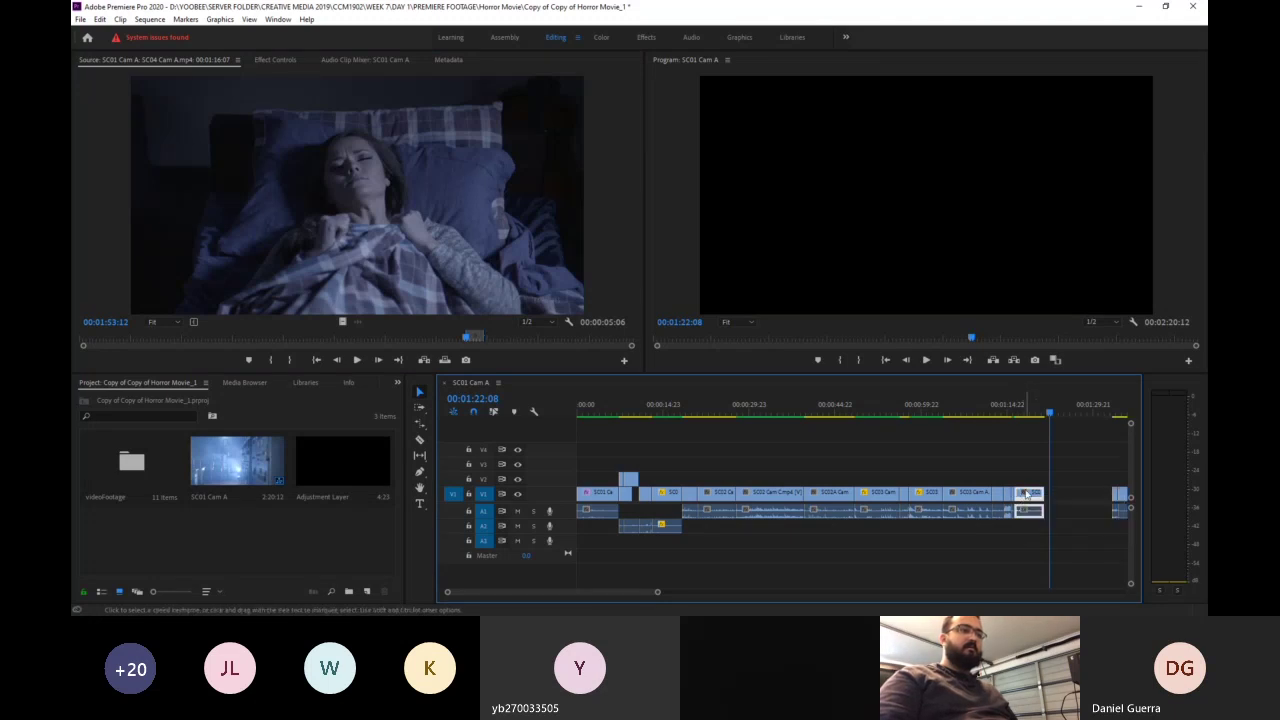
{"action": "left_click", "coordinate": [1022, 496]}
{"action": "left_click", "coordinate": [1020, 496]}
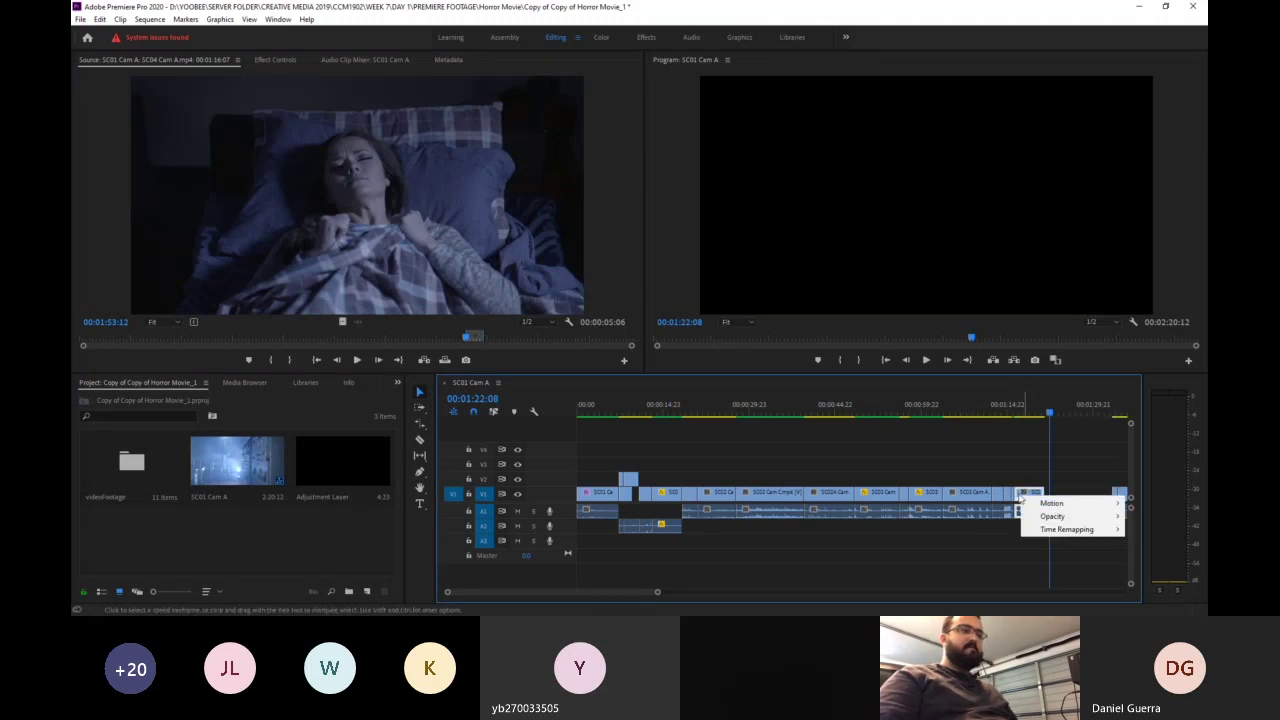
{"action": "left_click", "coordinate": [1020, 493]}
{"action": "left_click", "coordinate": [1021, 494]}
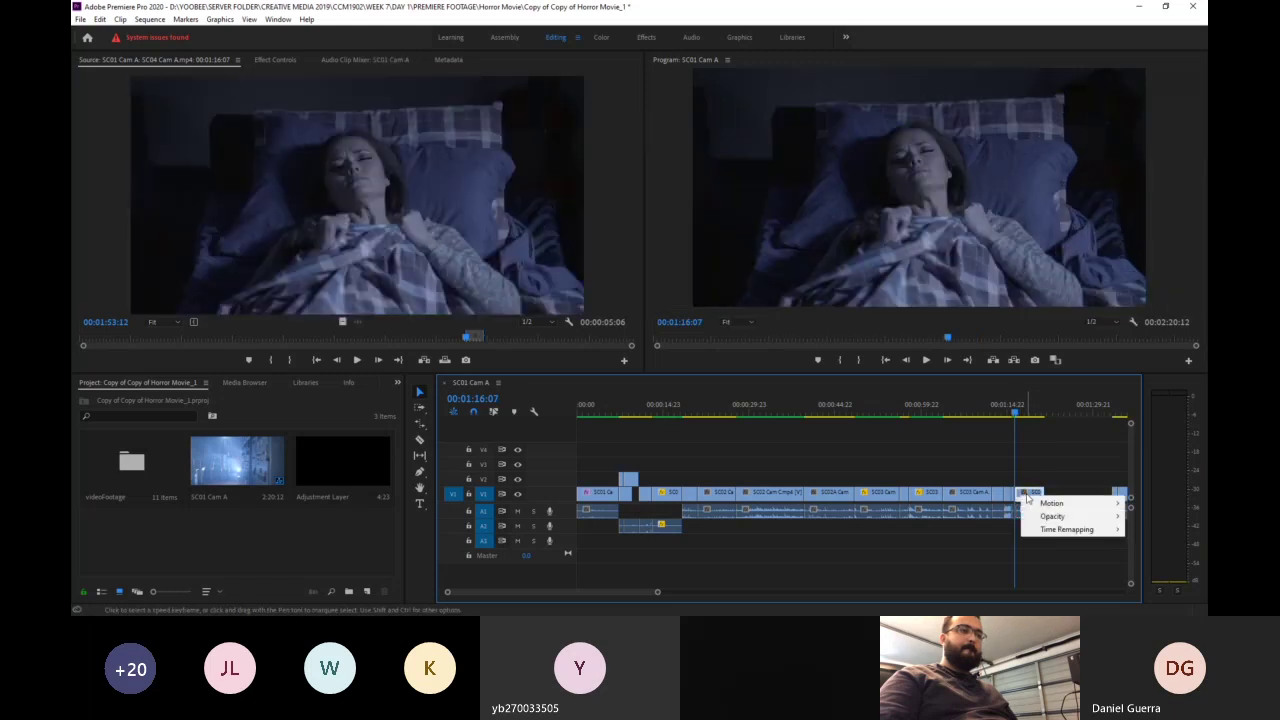
- Open the SC04 Cam A clip in the source view at sequence time 00:01:17:09, and scrub the sequence back to 00:00:53:00
{"action": "left_click", "coordinate": [1040, 426]}
{"action": "left_click", "coordinate": [1021, 410]}
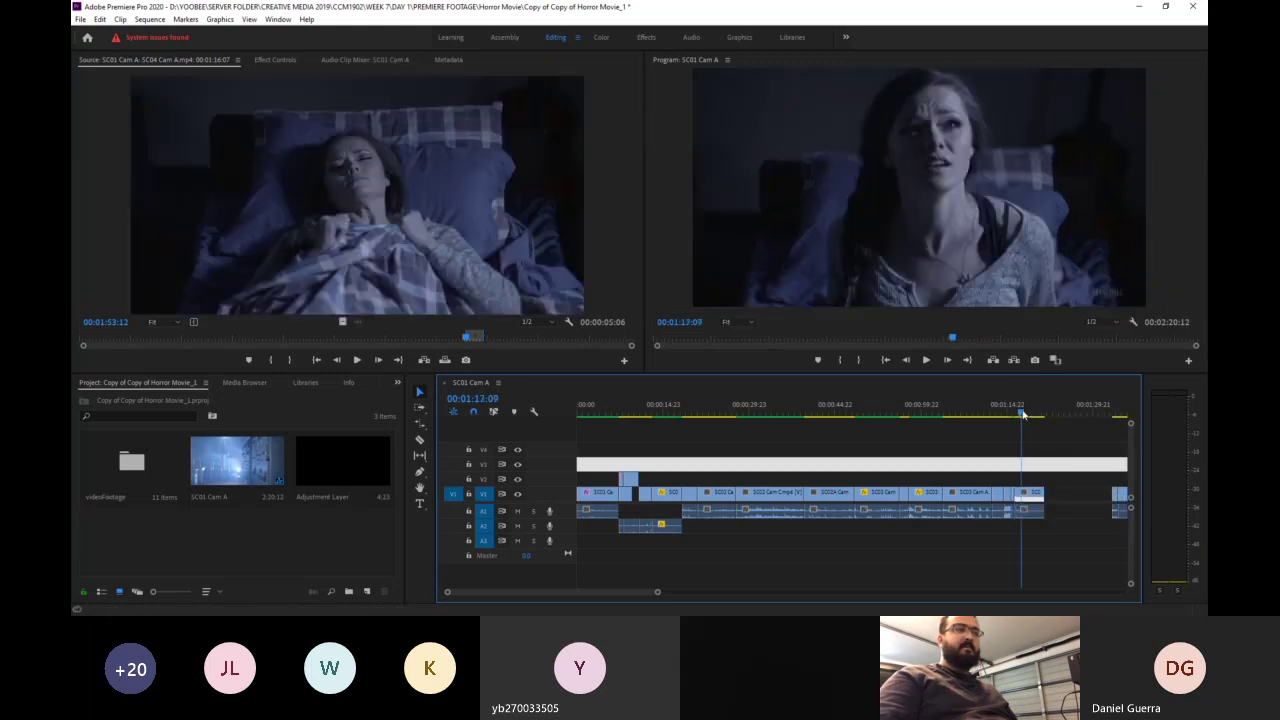
{"action": "double_click", "coordinate": [1035, 500]}
{"action": "right_click", "coordinate": [1035, 503]}
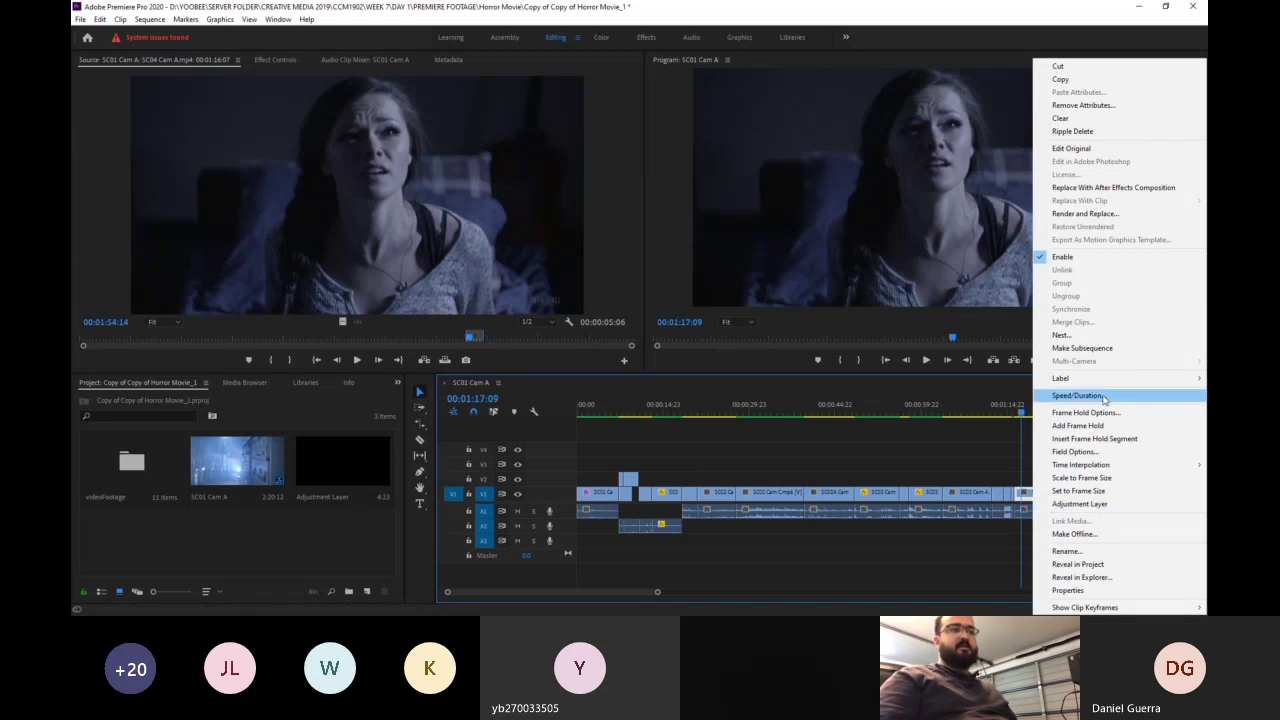
{"action": "left_click", "coordinate": [985, 437]}
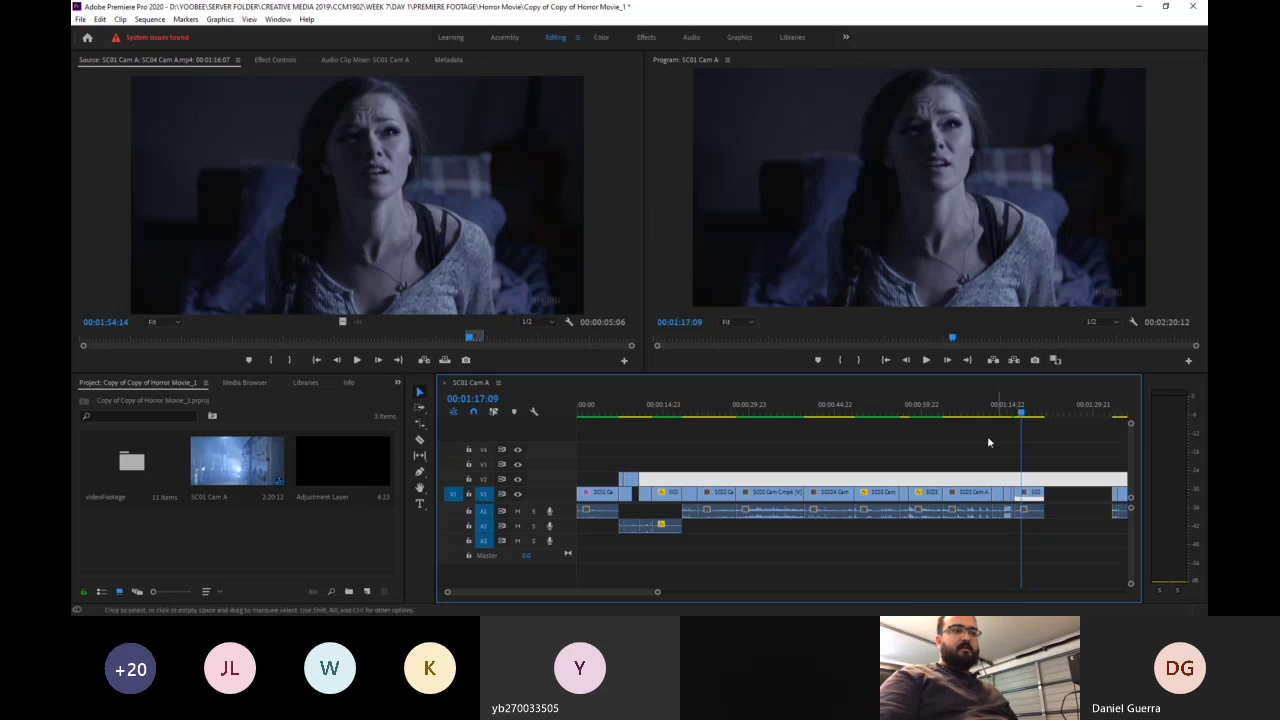
{"action": "left_click_drag", "start_coordinate": [1024, 411], "coordinate": [883, 462]}
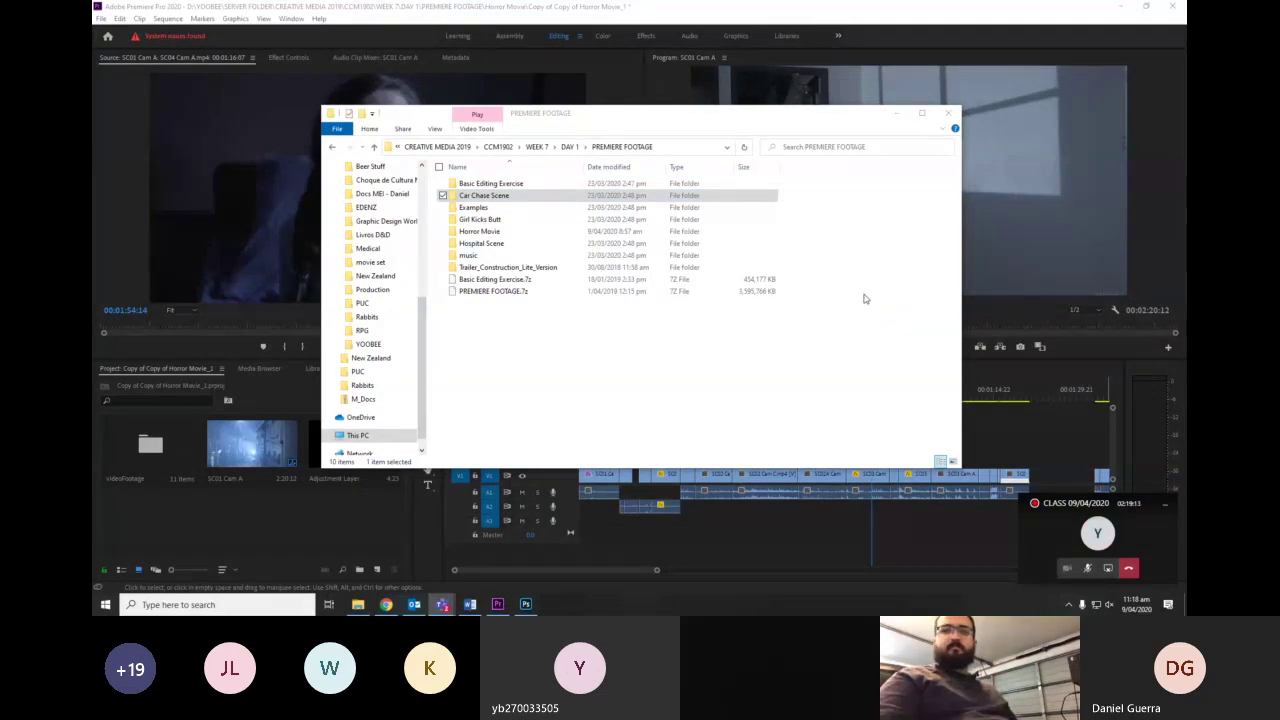
- Look through the raw clips in the Basic Editing Exercise folder in File Explorer, and return to the PREMIERE FOOTAGE folder
{"action": "left_click", "coordinate": [595, 328]}
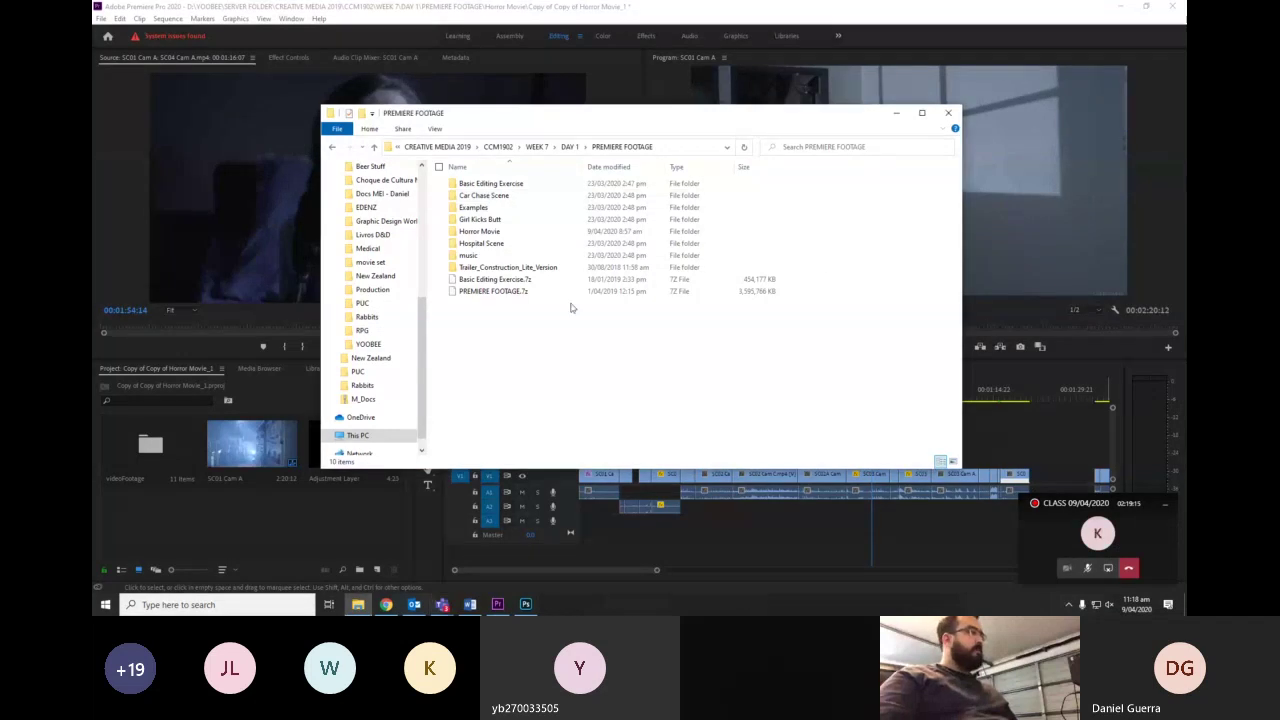
{"action": "double_click", "coordinate": [530, 188]}
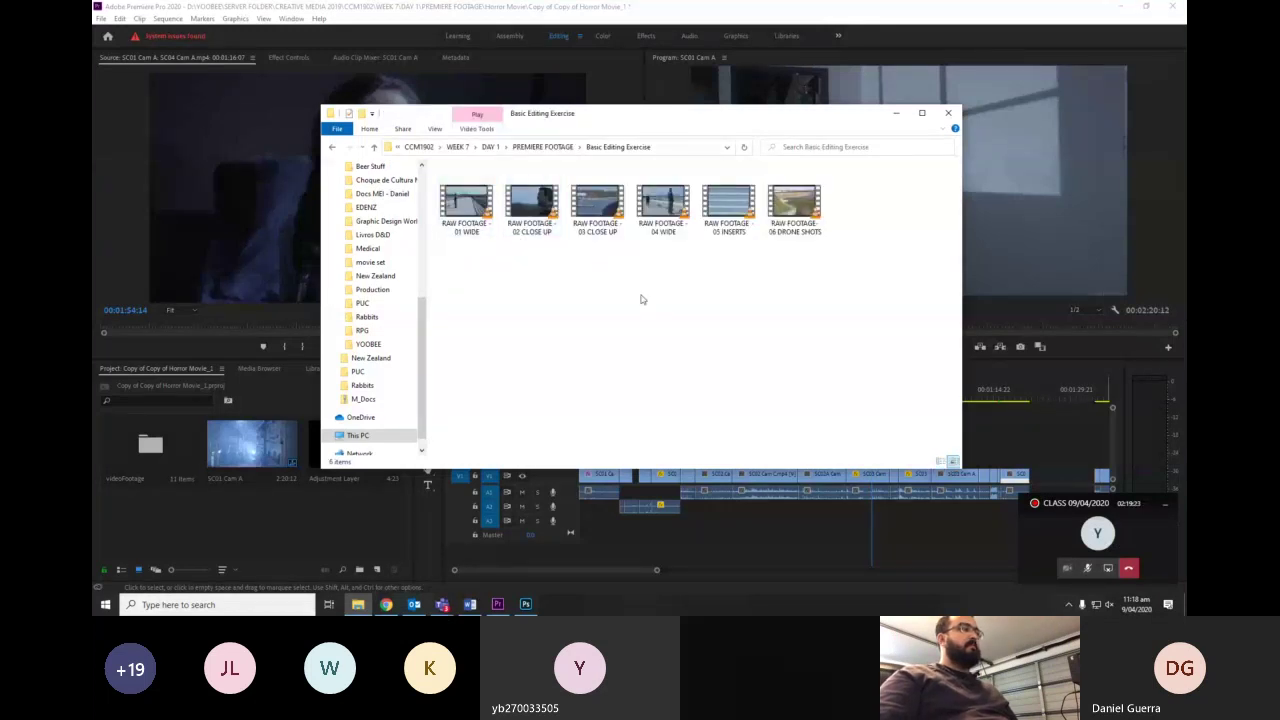
{"action": "left_click", "coordinate": [331, 147]}
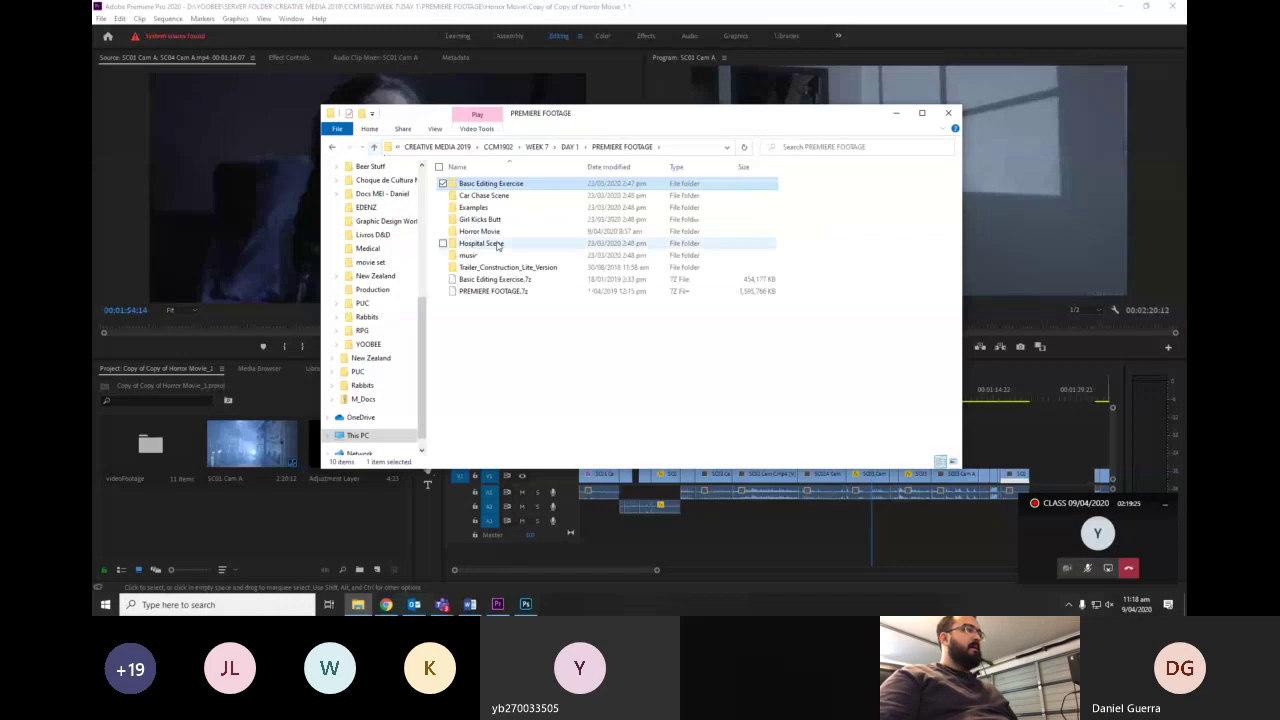
- Open the Car Chase Scene folder and preview the EXT WS car 01 clip in VLC, skipping ahead to about 05:02
{"action": "double_click", "coordinate": [550, 197]}
{"action": "left_click", "coordinate": [550, 205]}
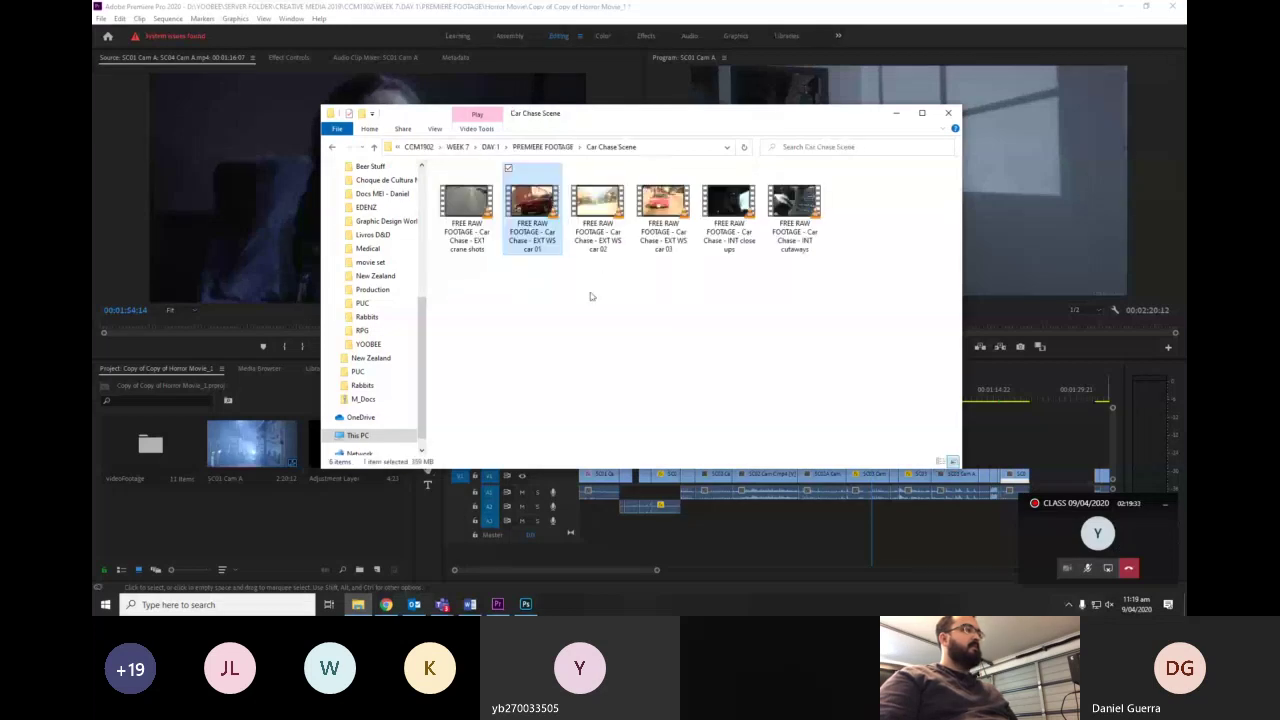
{"action": "key", "text": "Return"}
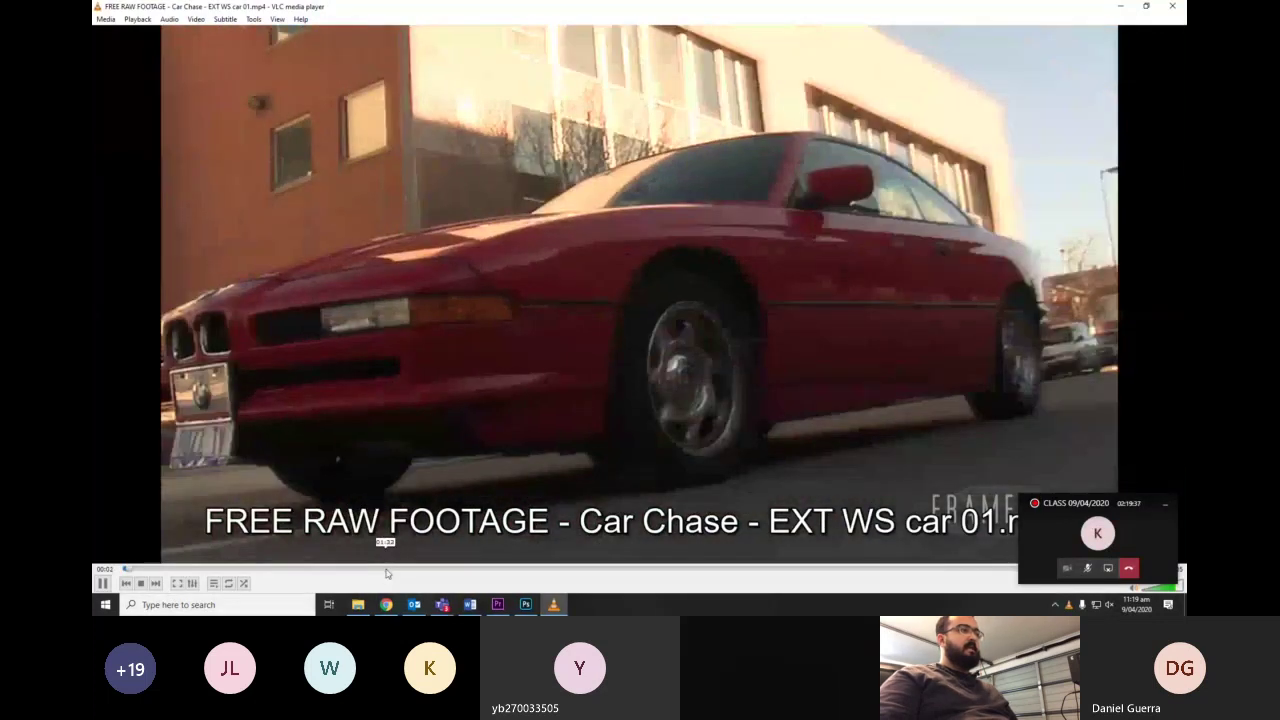
{"action": "left_click_drag", "start_coordinate": [387, 571], "coordinate": [975, 571]}
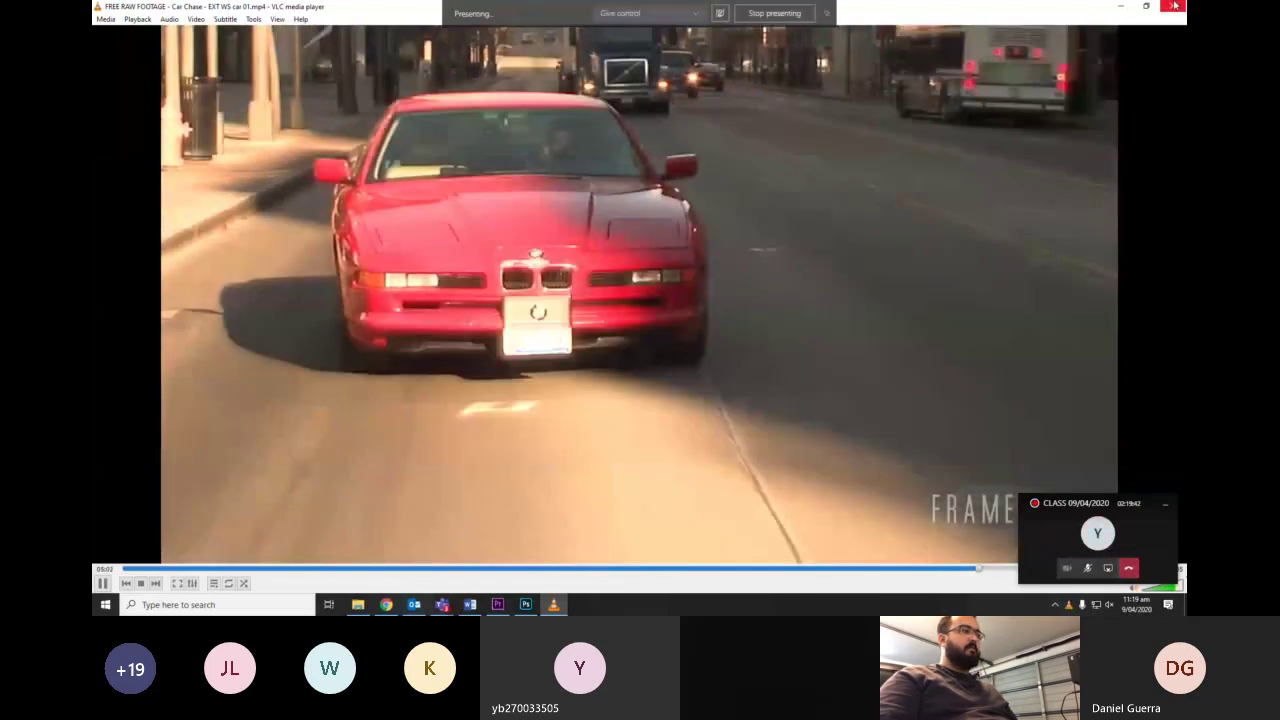
{"action": "left_click", "coordinate": [1174, 6]}
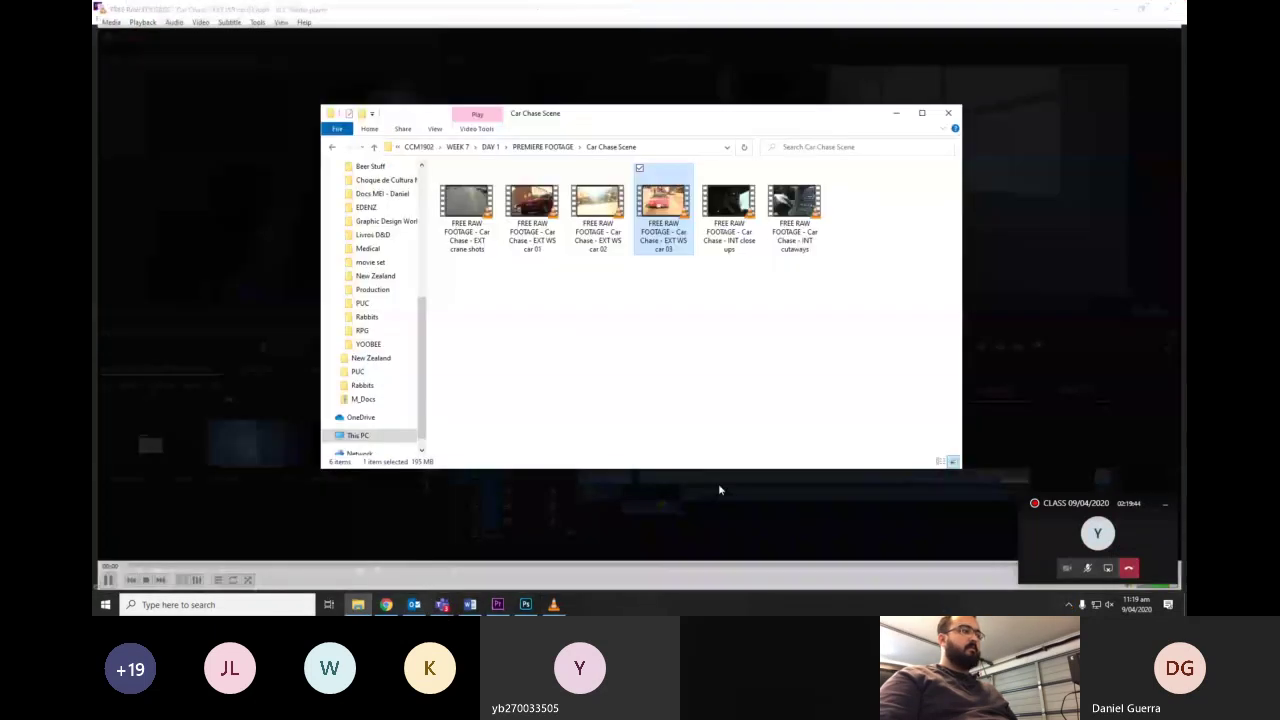
- Skim through the Car Chase EXT WS car 03 clip in VLC, and return to the Premiere Pro project, keeping it open
{"action": "key", "text": "Return"}
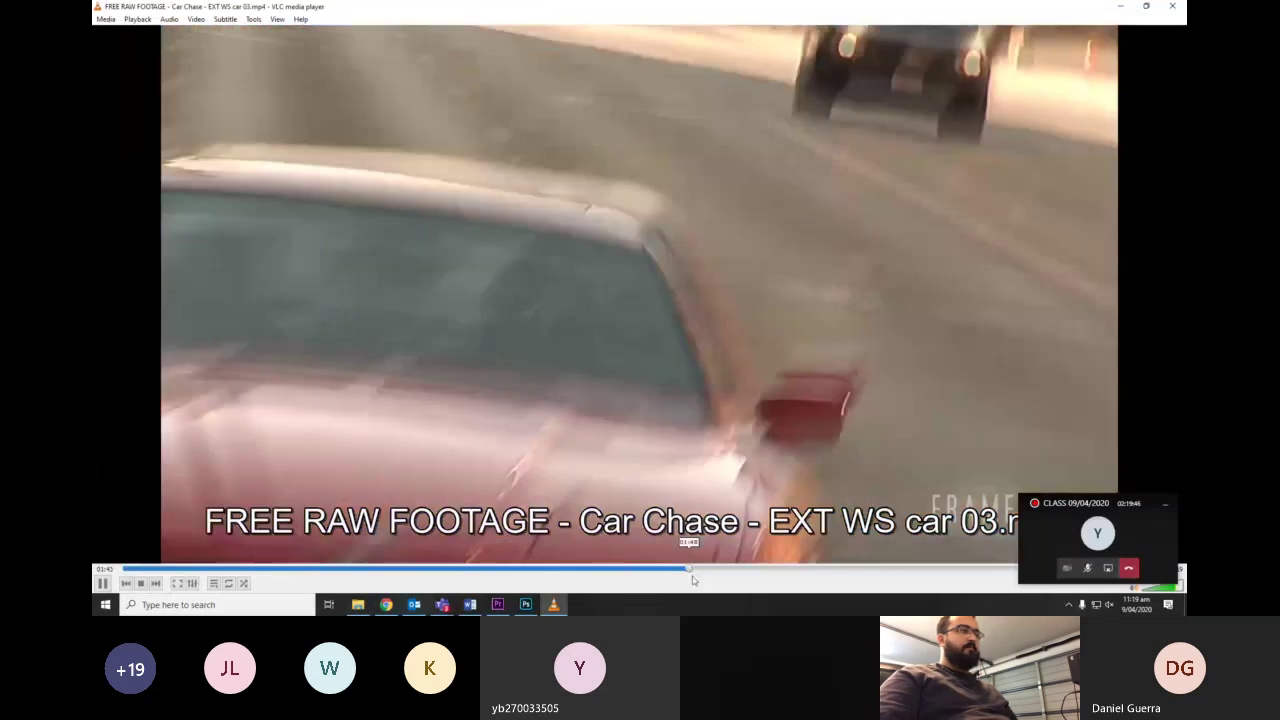
{"action": "left_click", "coordinate": [811, 569]}
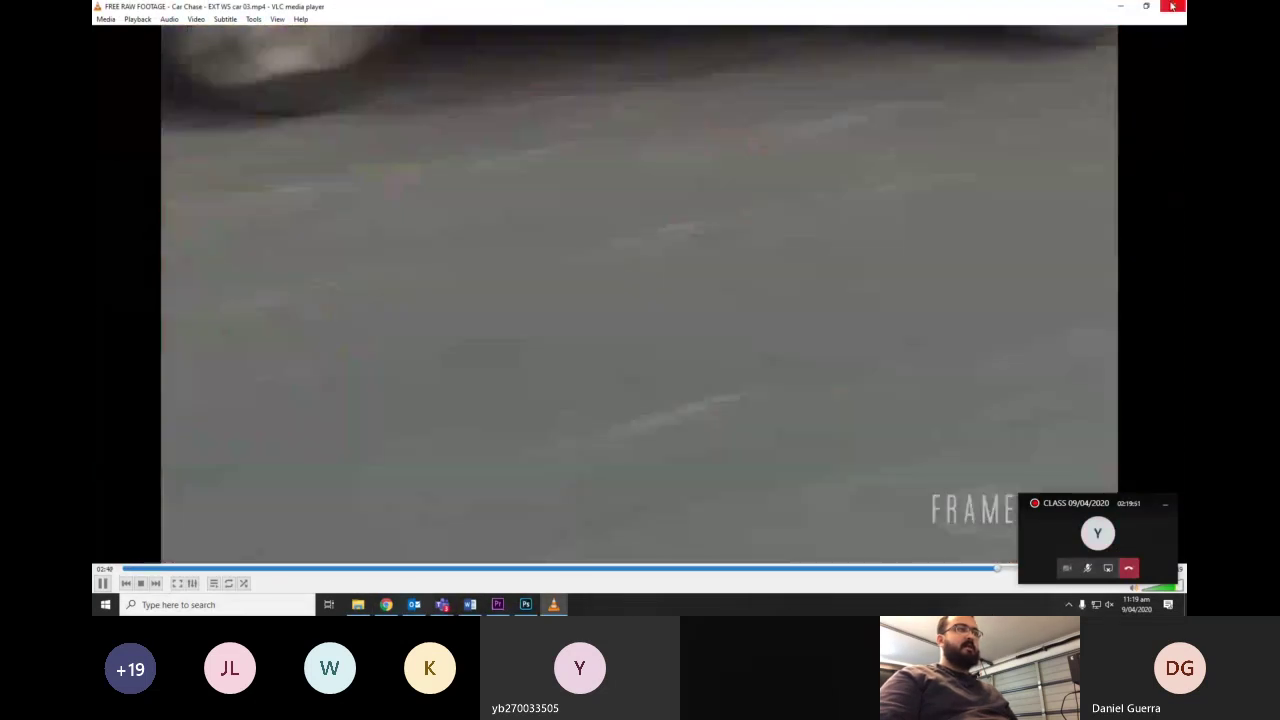
{"action": "left_click", "coordinate": [1172, 6]}
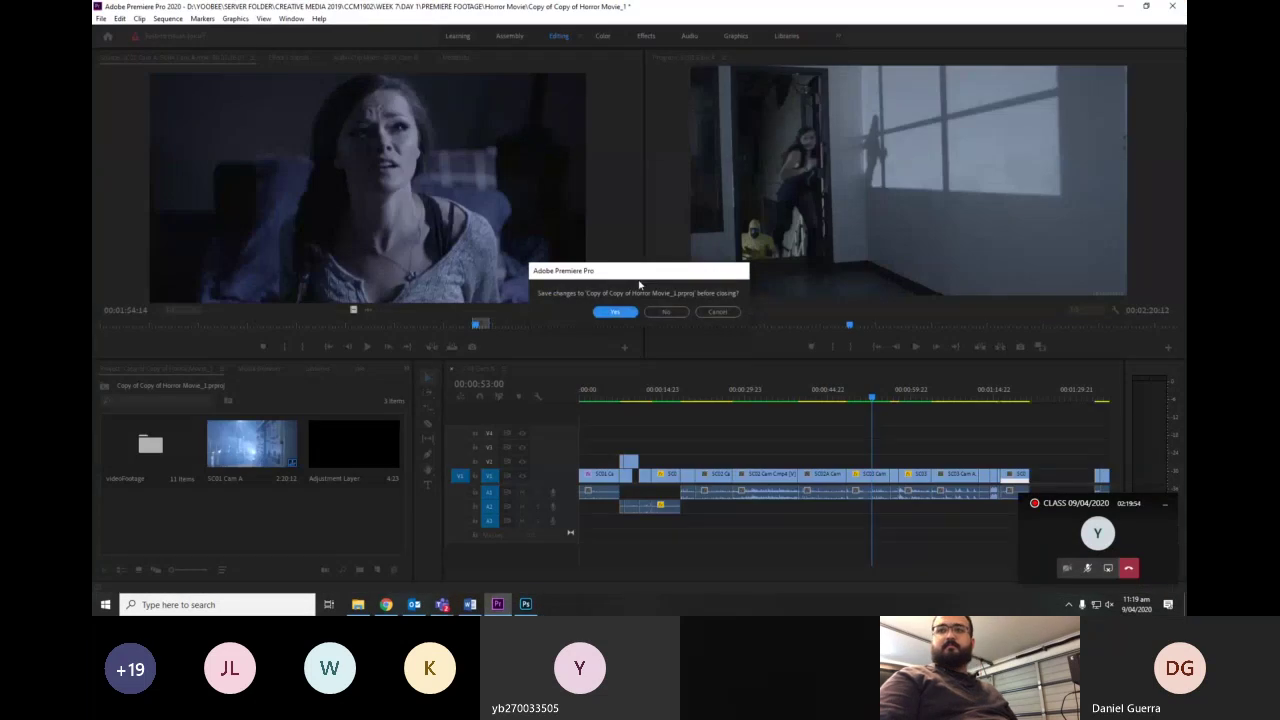
{"action": "left_click", "coordinate": [716, 312]}
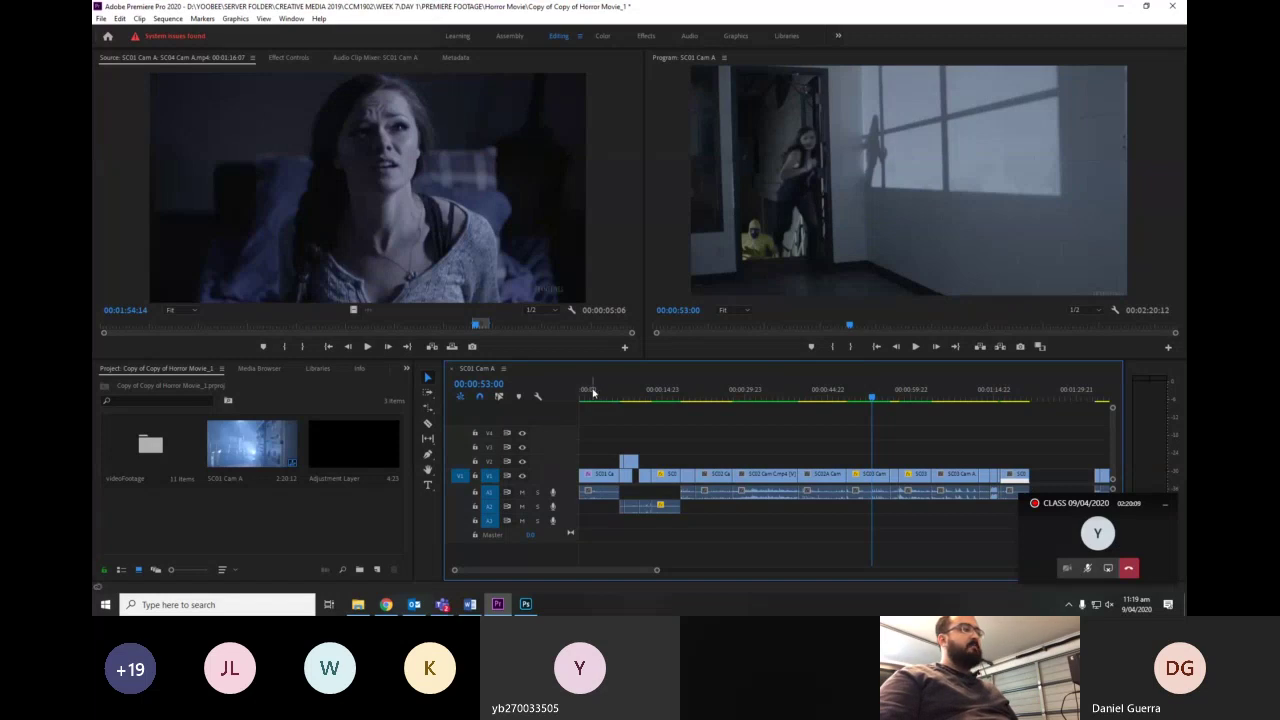
- Scrub through the SC01 Cam A sequence to 00:00:42:17, and open its media export settings
{"action": "left_click_drag", "start_coordinate": [592, 392], "coordinate": [1000, 428]}
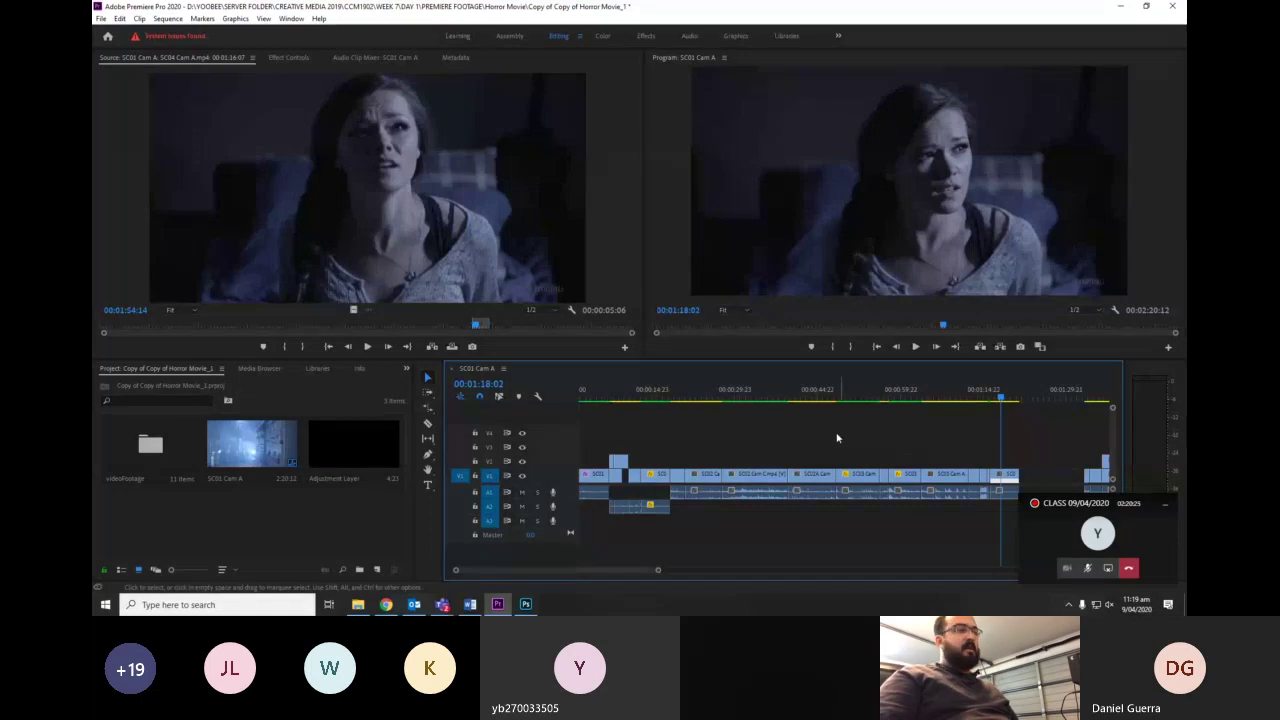
{"action": "left_click", "coordinate": [804, 433]}
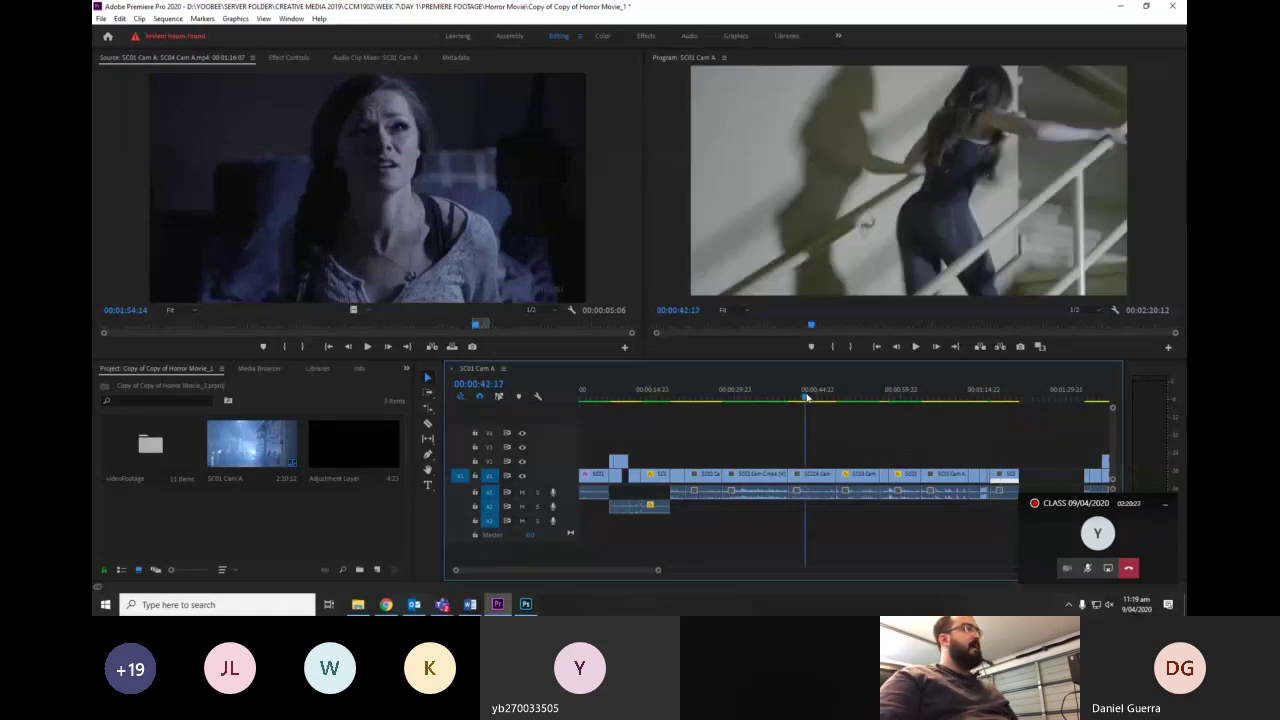
{"action": "left_click", "coordinate": [100, 21]}
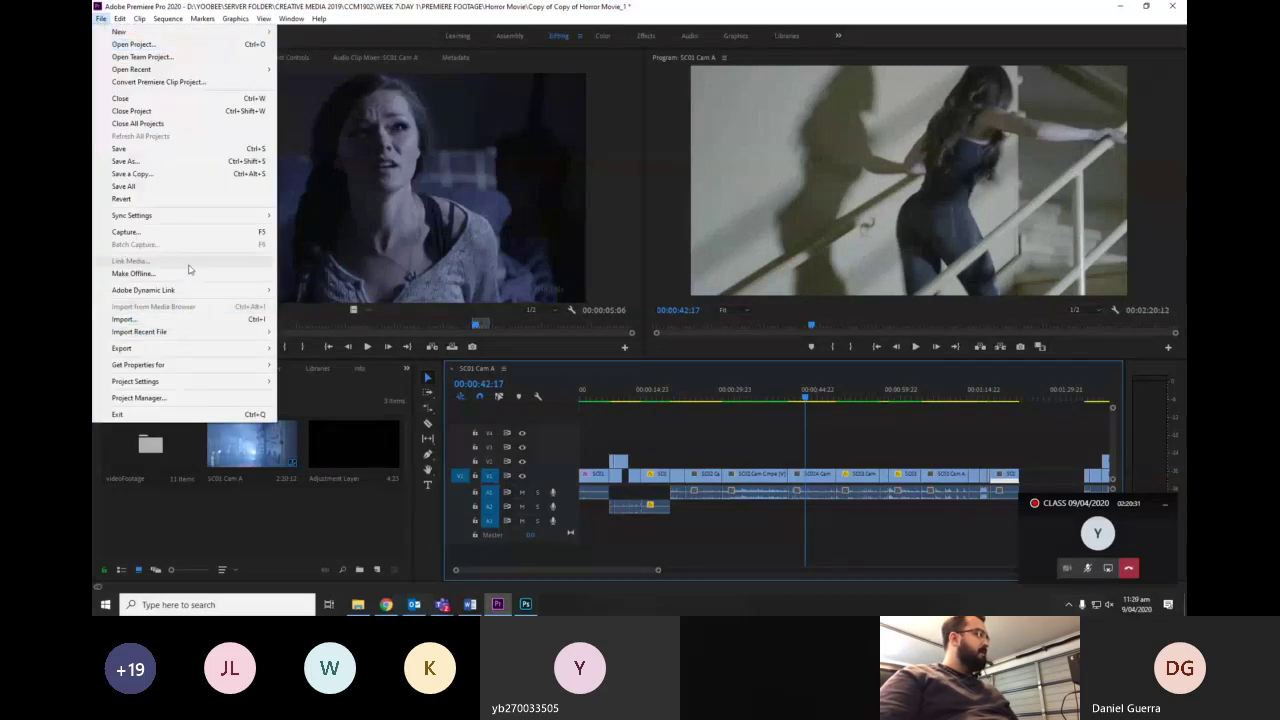
{"action": "mouse_move", "coordinate": [268, 348]}
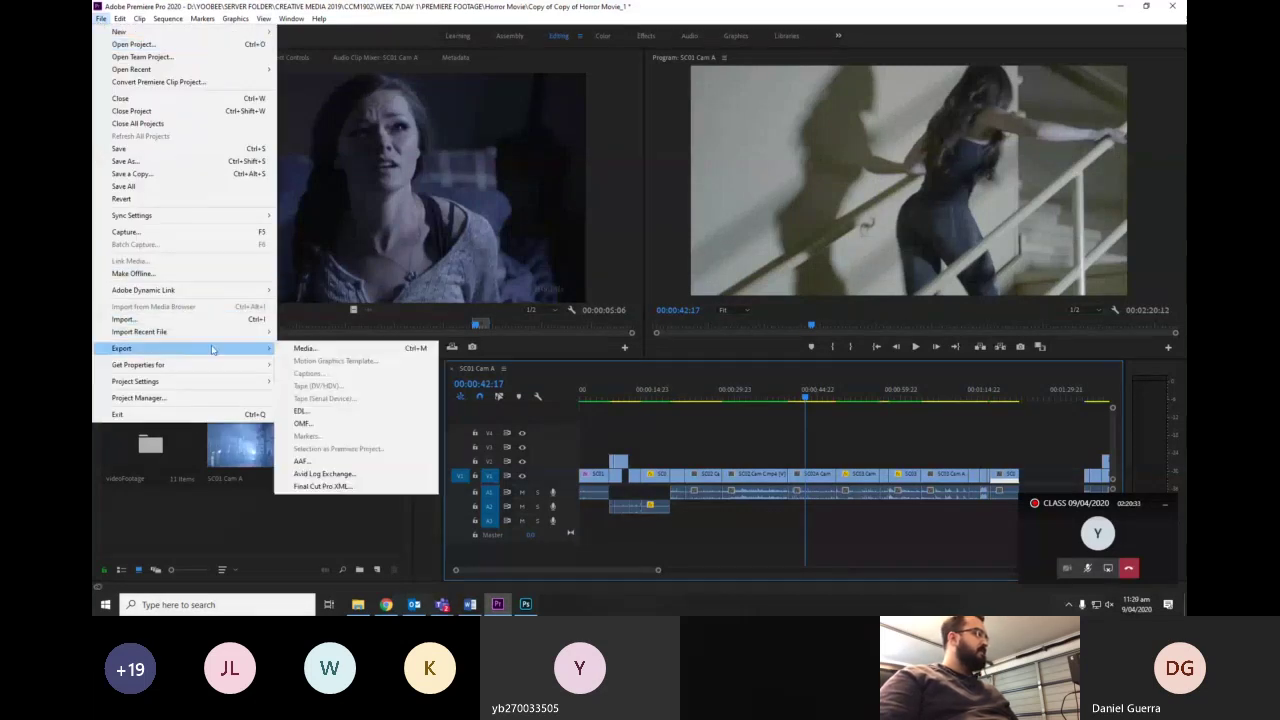
{"action": "left_click", "coordinate": [344, 349]}
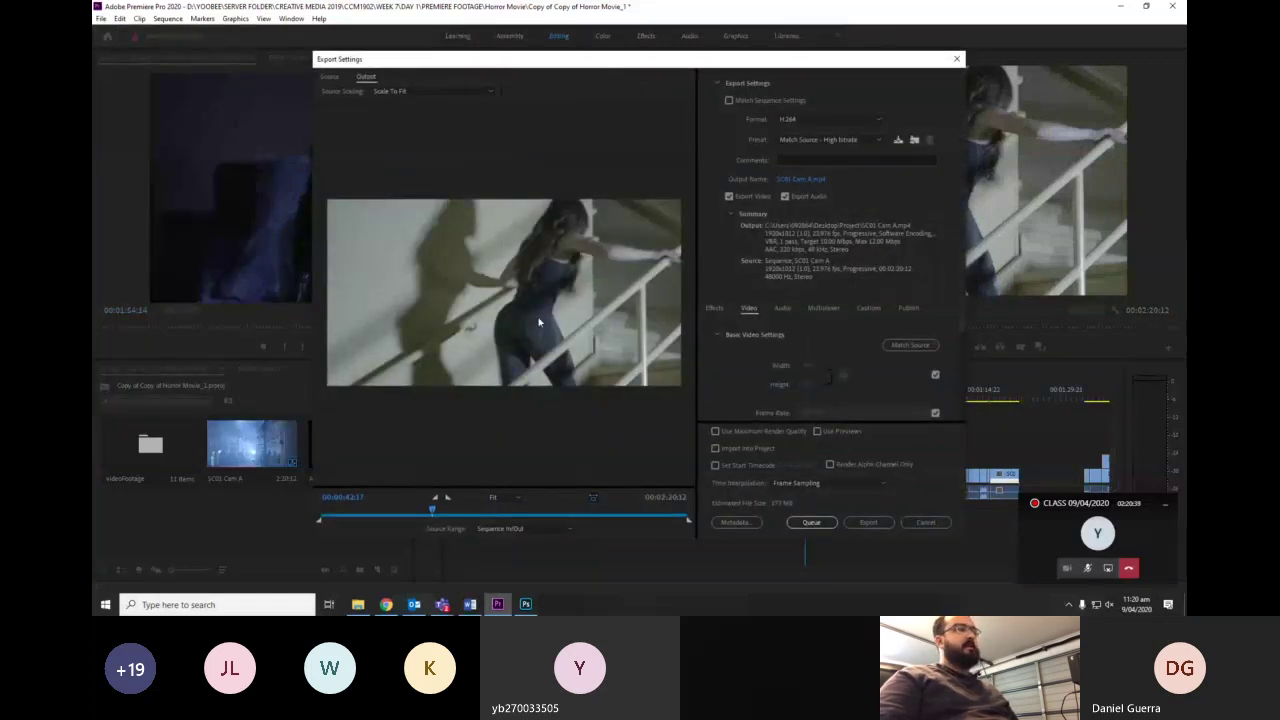
- Review the available export formats, keeping H.264 as the format
{"action": "left_click", "coordinate": [810, 119]}
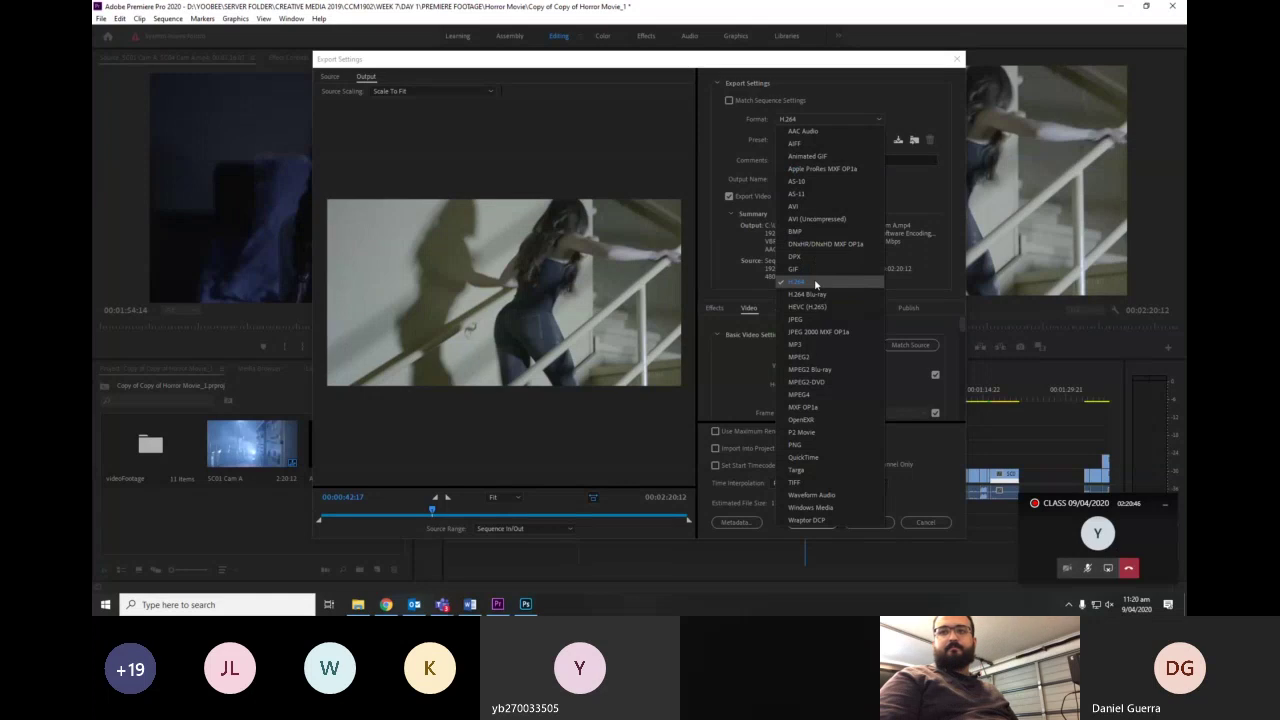
{"action": "left_click", "coordinate": [730, 287]}
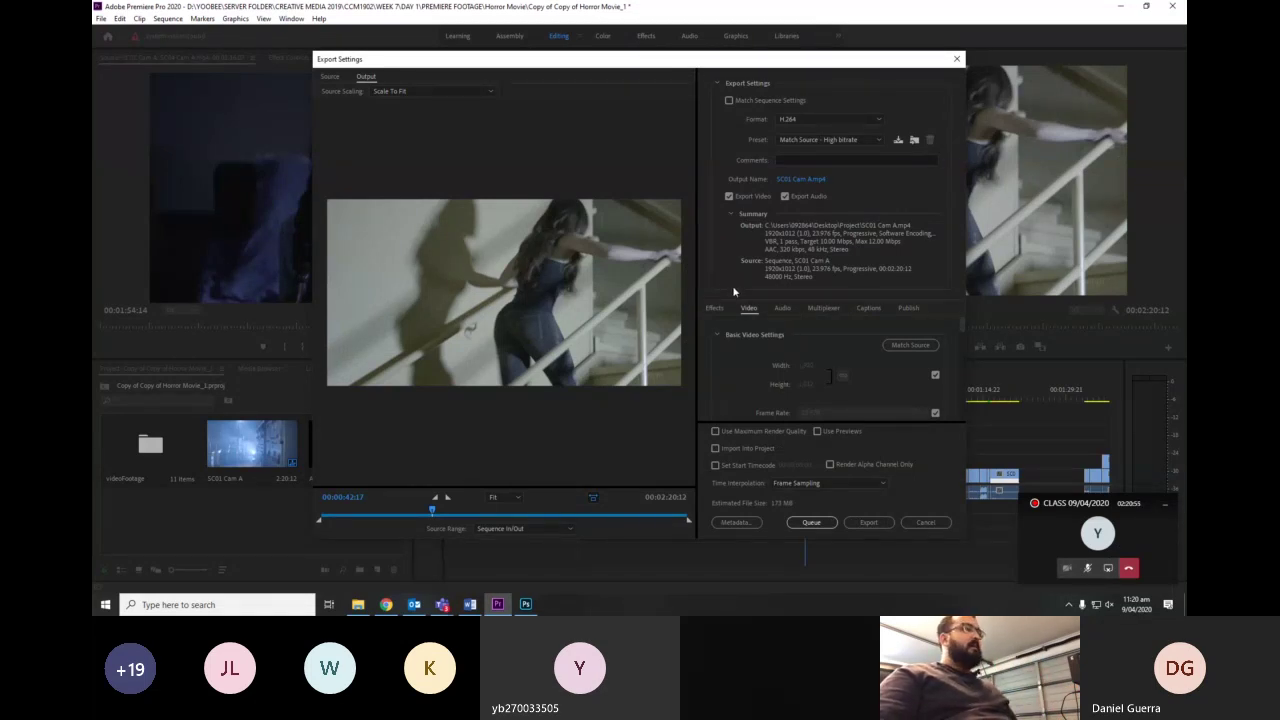
{"action": "left_click", "coordinate": [812, 117]}
{"action": "left_click", "coordinate": [770, 172]}
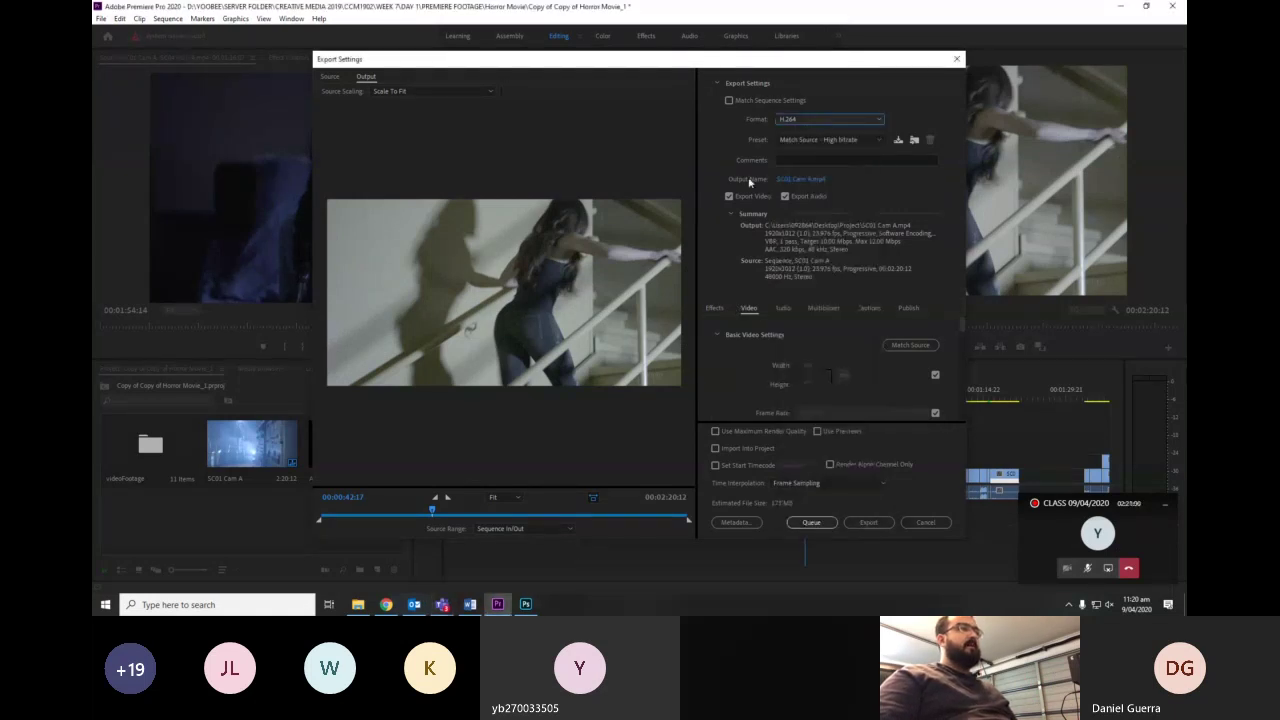
- View the export's output file name and save location, and leave the export settings without exporting
{"action": "left_click", "coordinate": [805, 178]}
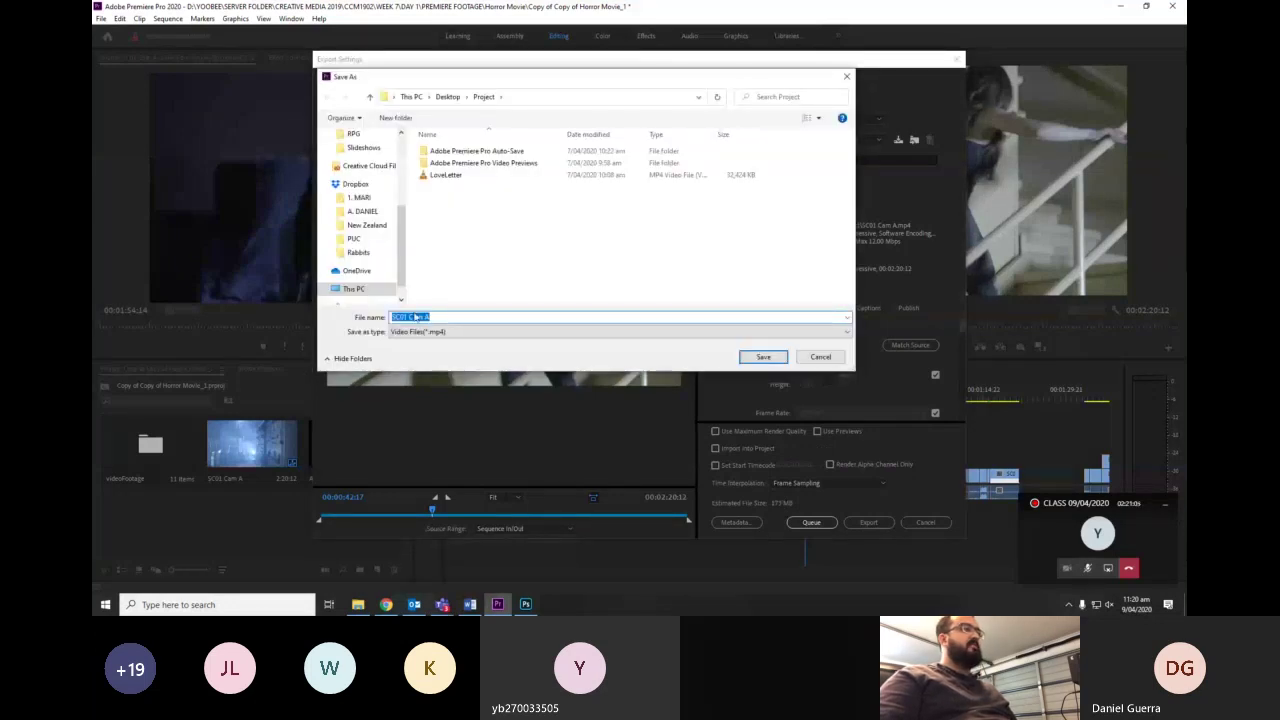
{"action": "left_click", "coordinate": [815, 358]}
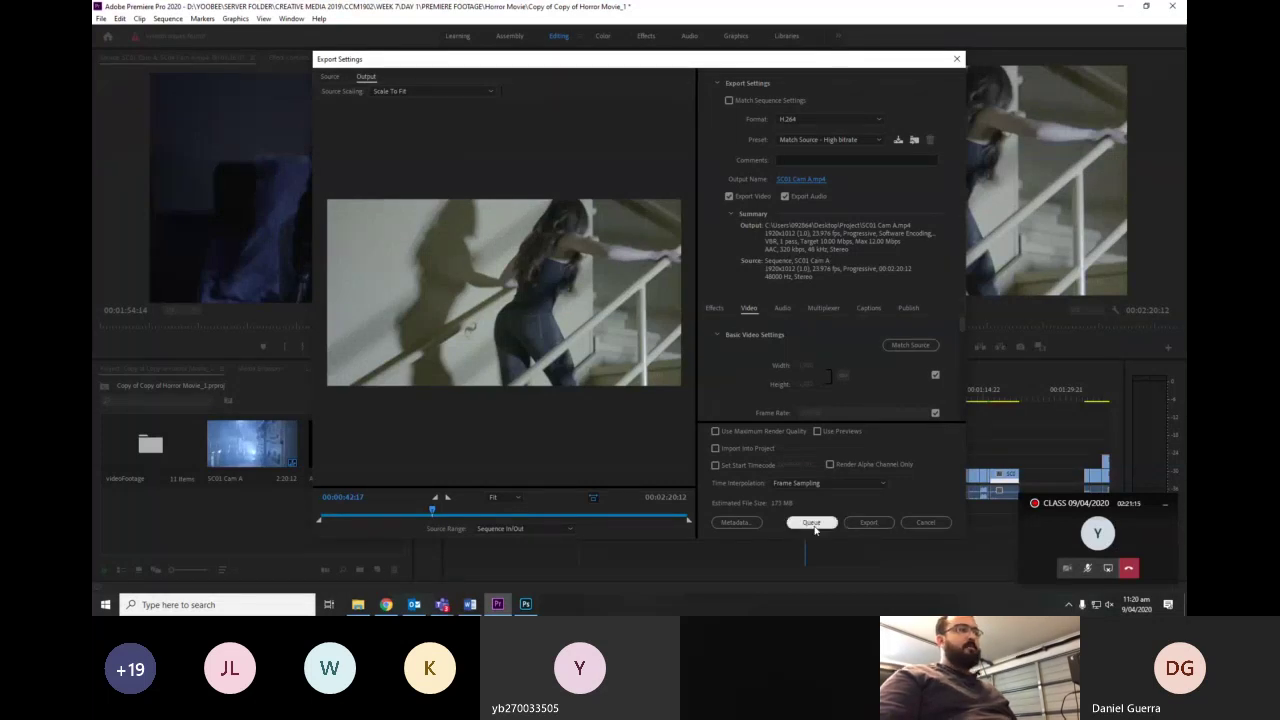
{"action": "left_click", "coordinate": [926, 522]}
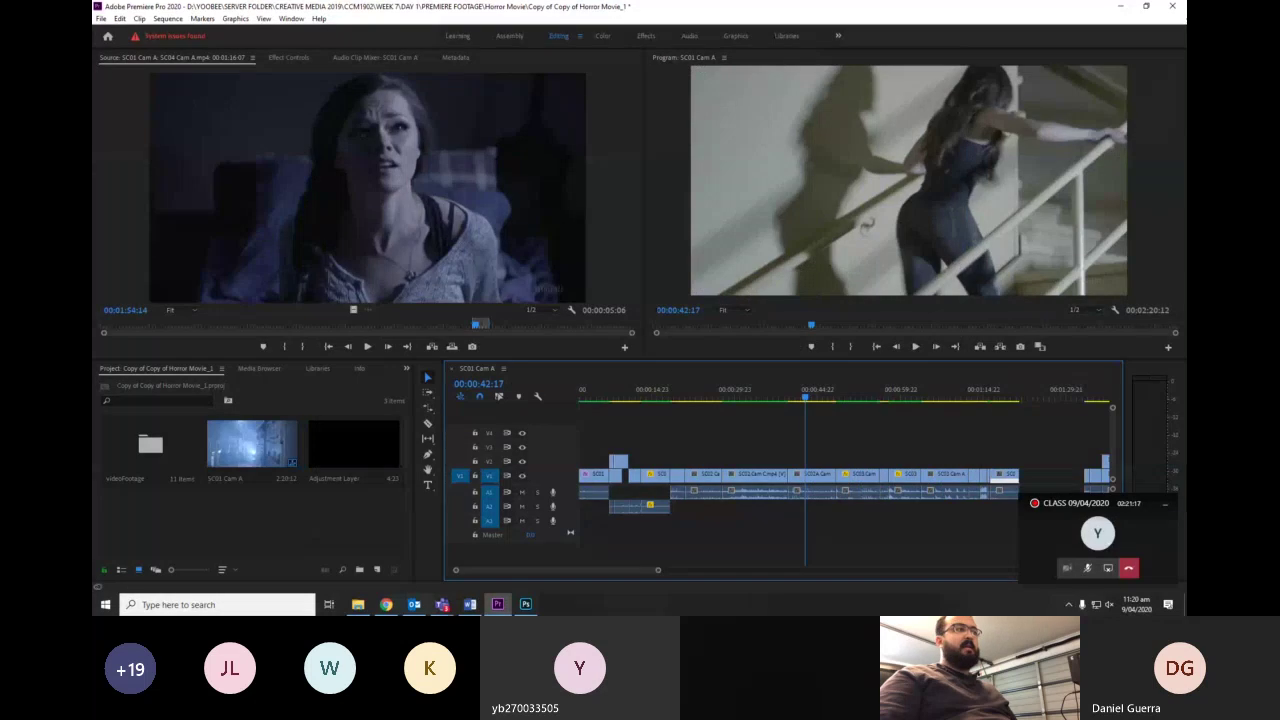
- Switch to File Explorer and browse the PREMIERE FOOTAGE folder to open the Hospital Scene footage folder
{"action": "key", "text": "alt+Tab"}
{"action": "left_click", "coordinate": [490, 147]}
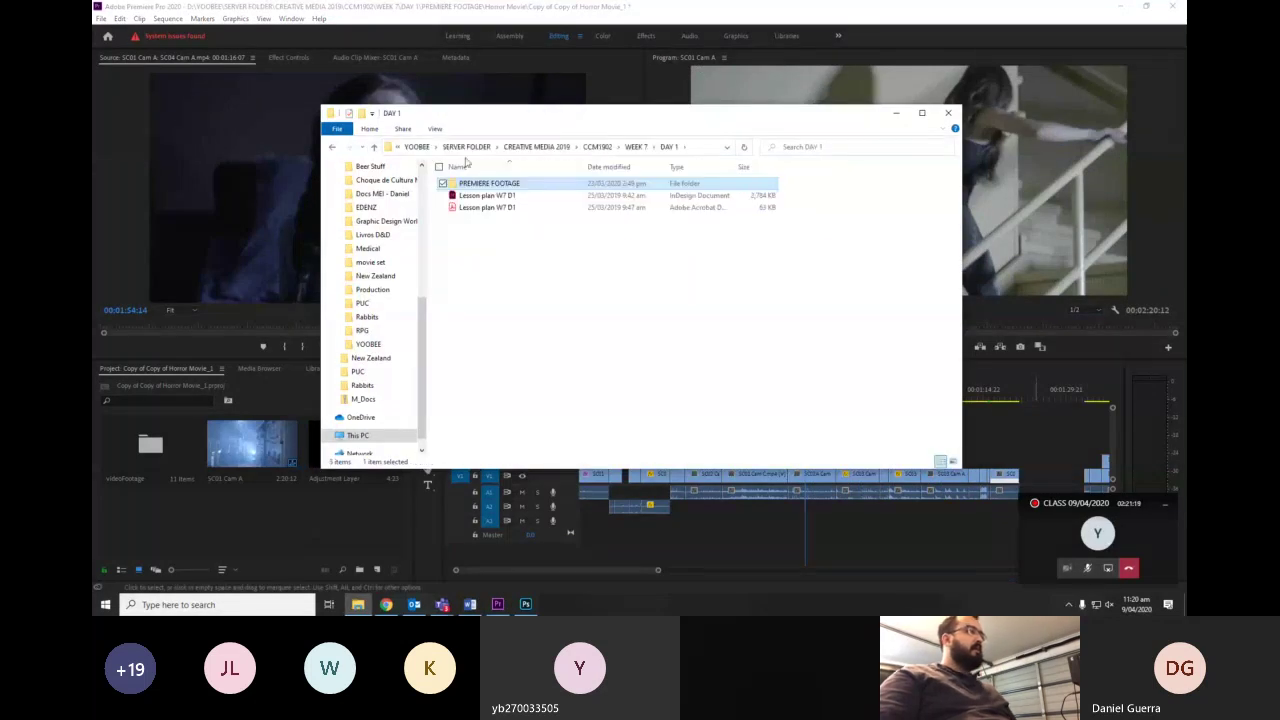
{"action": "double_click", "coordinate": [464, 186]}
{"action": "double_click", "coordinate": [480, 187]}
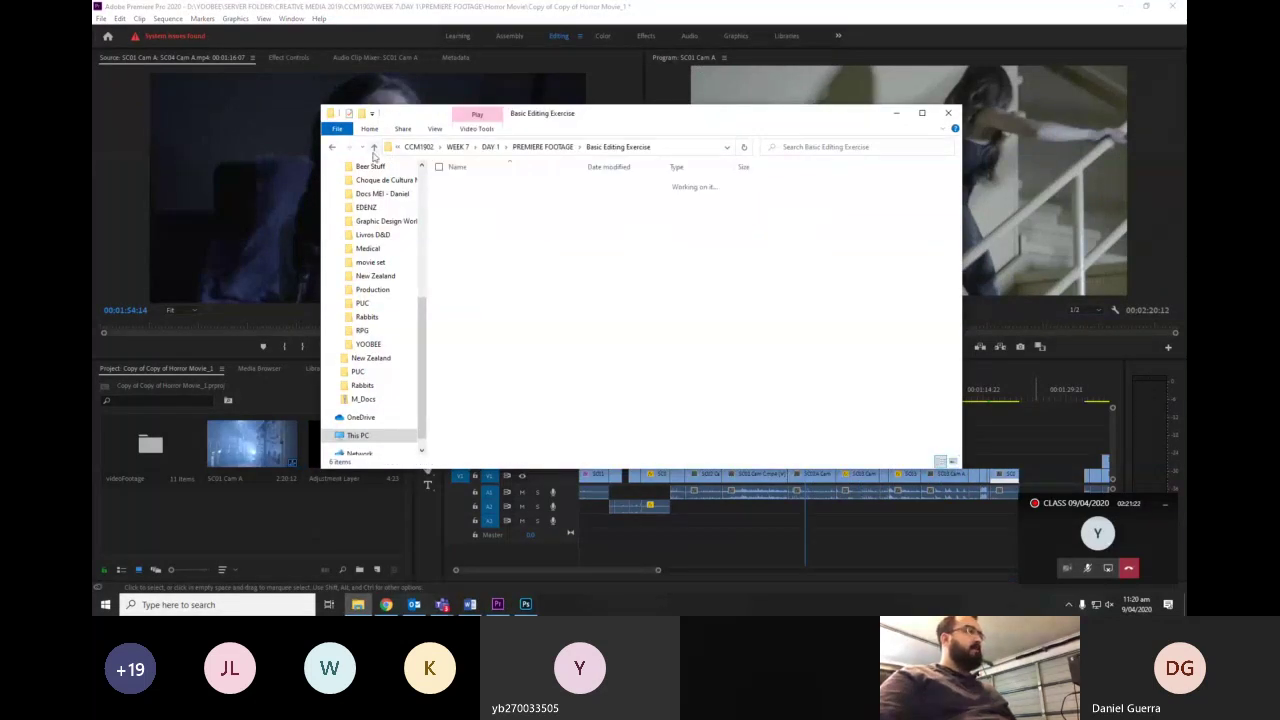
{"action": "key", "text": "alt+Left"}
{"action": "double_click", "coordinate": [481, 243]}
- Play the Hospital Scene Shot 03 Doctor shots 4K clip in VLC, and close the player
{"action": "double_click", "coordinate": [663, 205]}
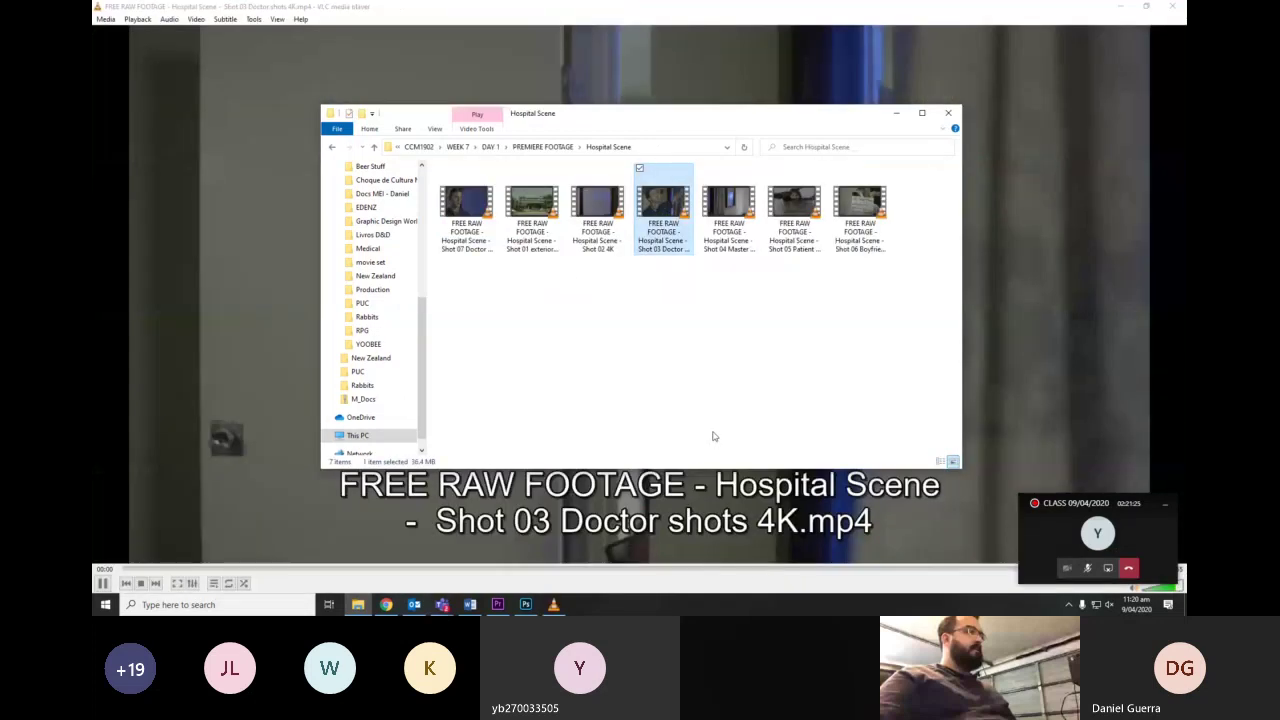
{"action": "left_click", "coordinate": [1021, 221]}
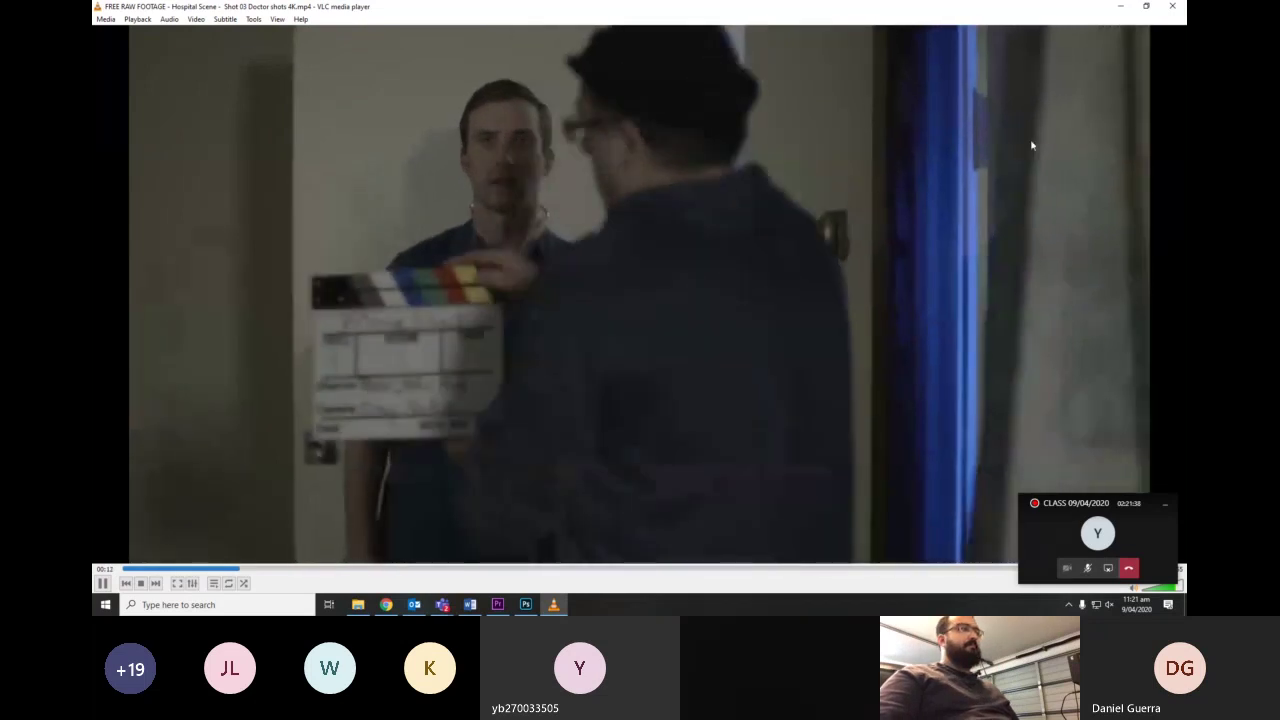
{"action": "key", "text": "ctrl+q"}
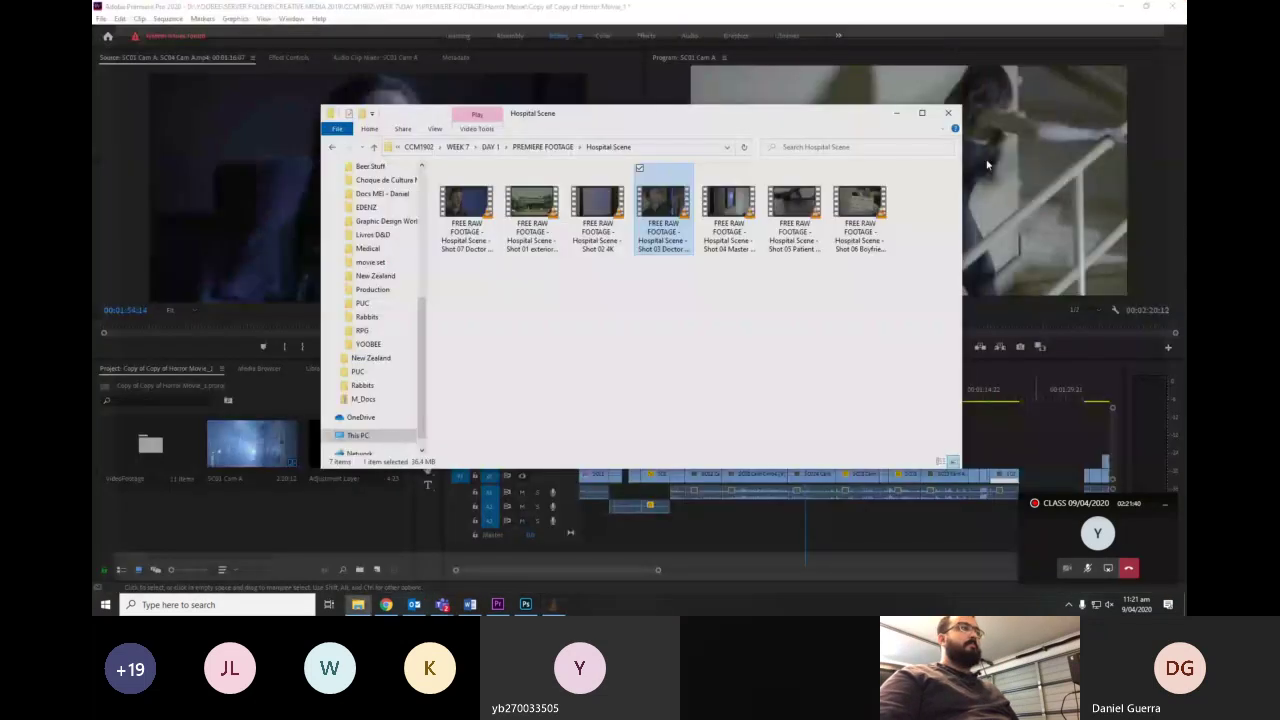
- Skim the Match Cutting Camera A clip from the Girl Kicks Butt folder in VLC, and return to the Premiere Pro project, keeping it open
{"action": "key", "text": "alt+Up"}
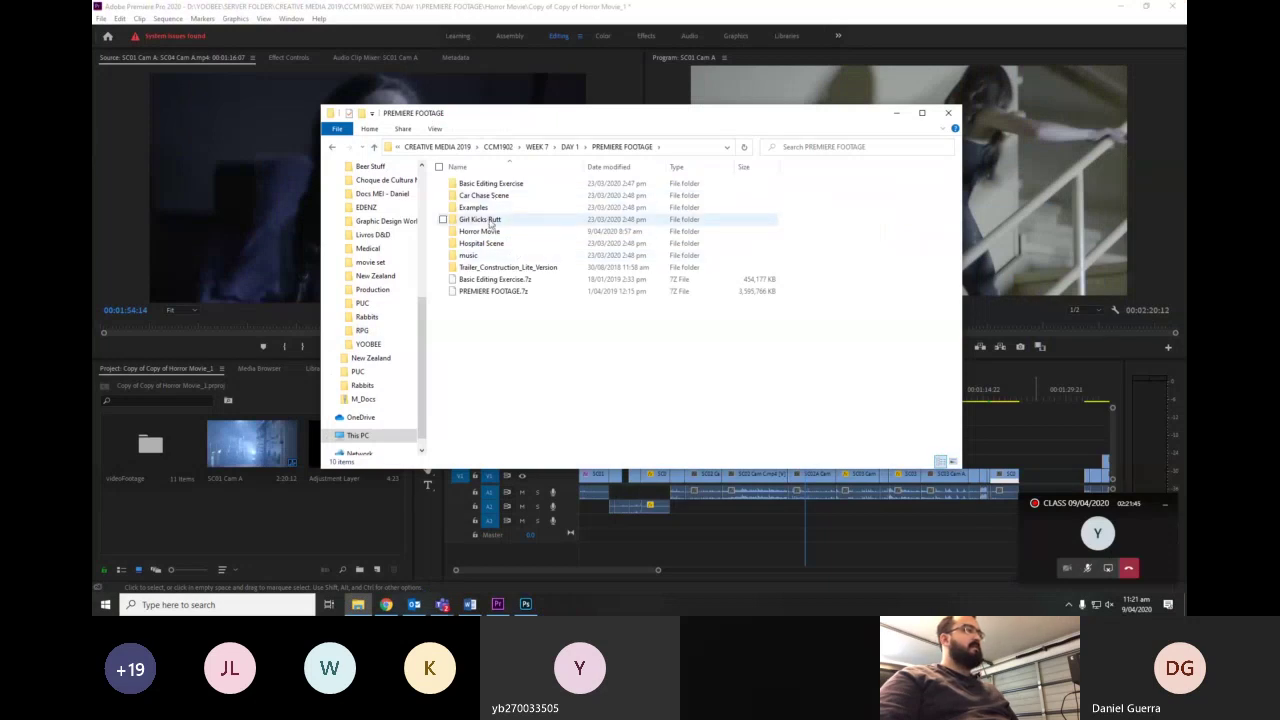
{"action": "double_click", "coordinate": [489, 222]}
{"action": "left_click", "coordinate": [600, 197]}
{"action": "double_click", "coordinate": [600, 197]}
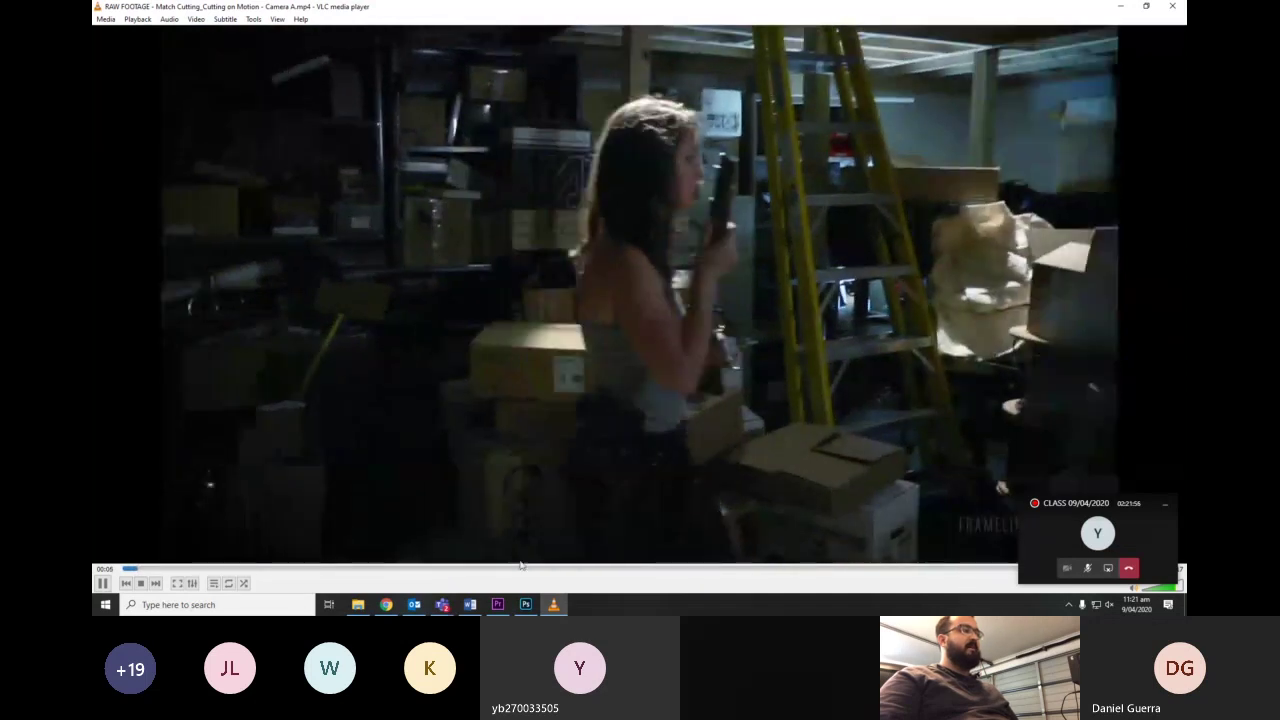
{"action": "left_click", "coordinate": [620, 568]}
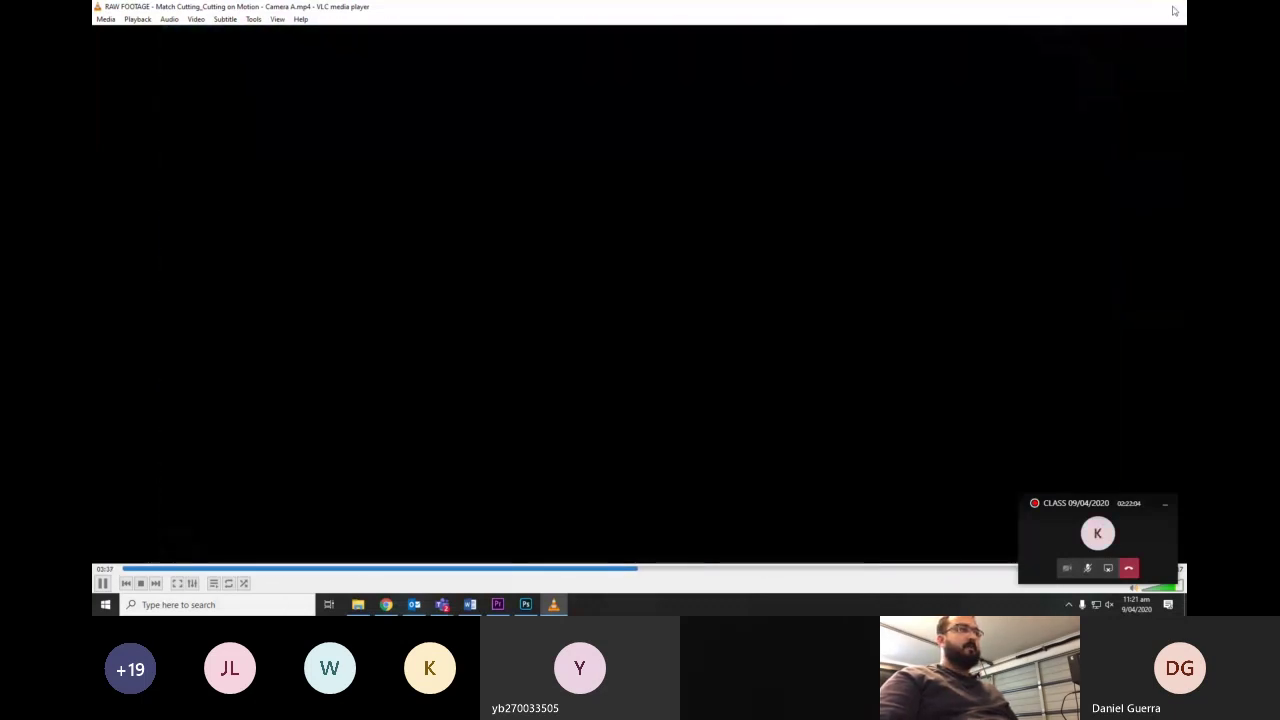
{"action": "left_click", "coordinate": [1175, 10]}
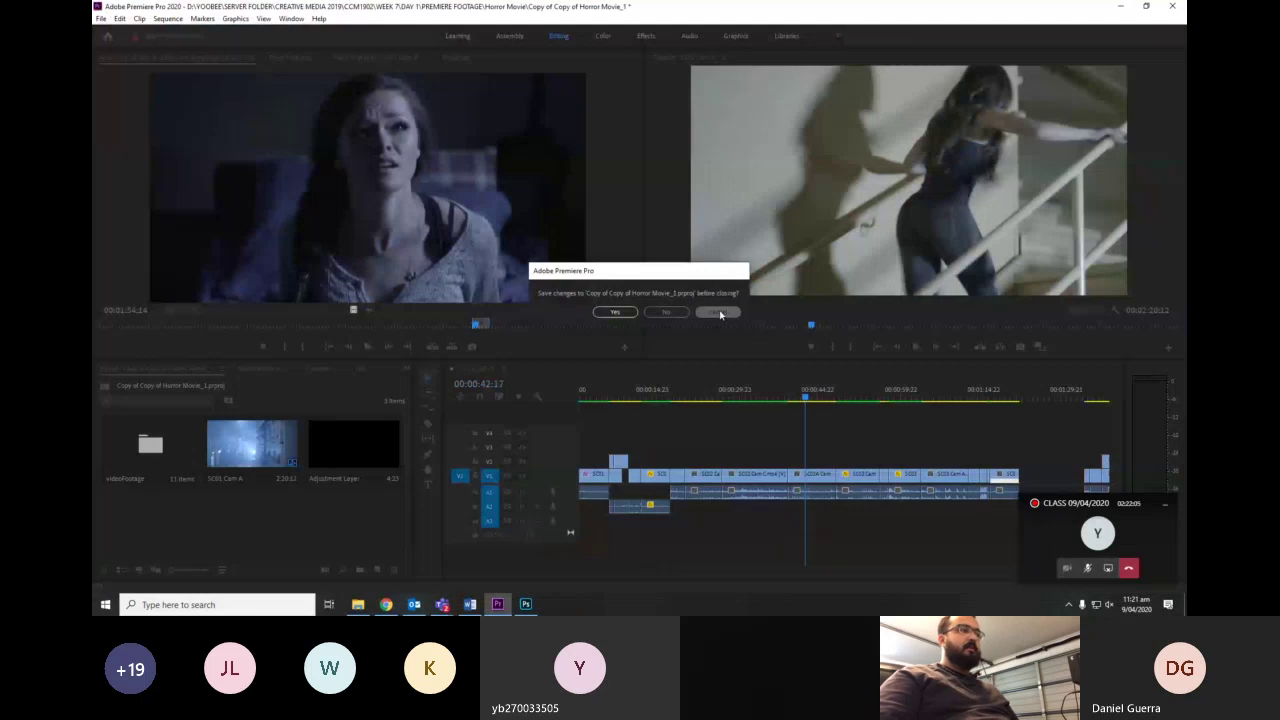
{"action": "left_click", "coordinate": [718, 313]}
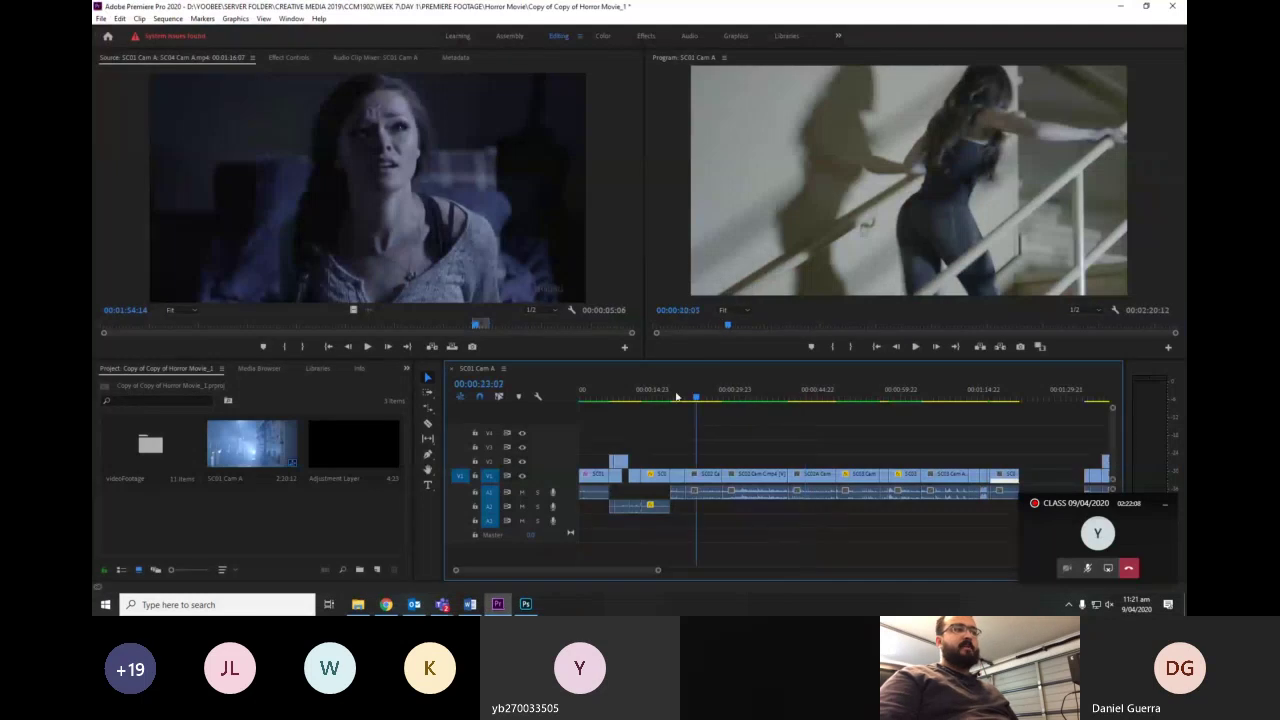
- Scrub and play through the chase shots in the SC01 Cam A sequence, leaving the playhead at 00:00:22:19
{"action": "left_click", "coordinate": [606, 397]}
{"action": "left_click_drag", "start_coordinate": [611, 397], "coordinate": [835, 395]}
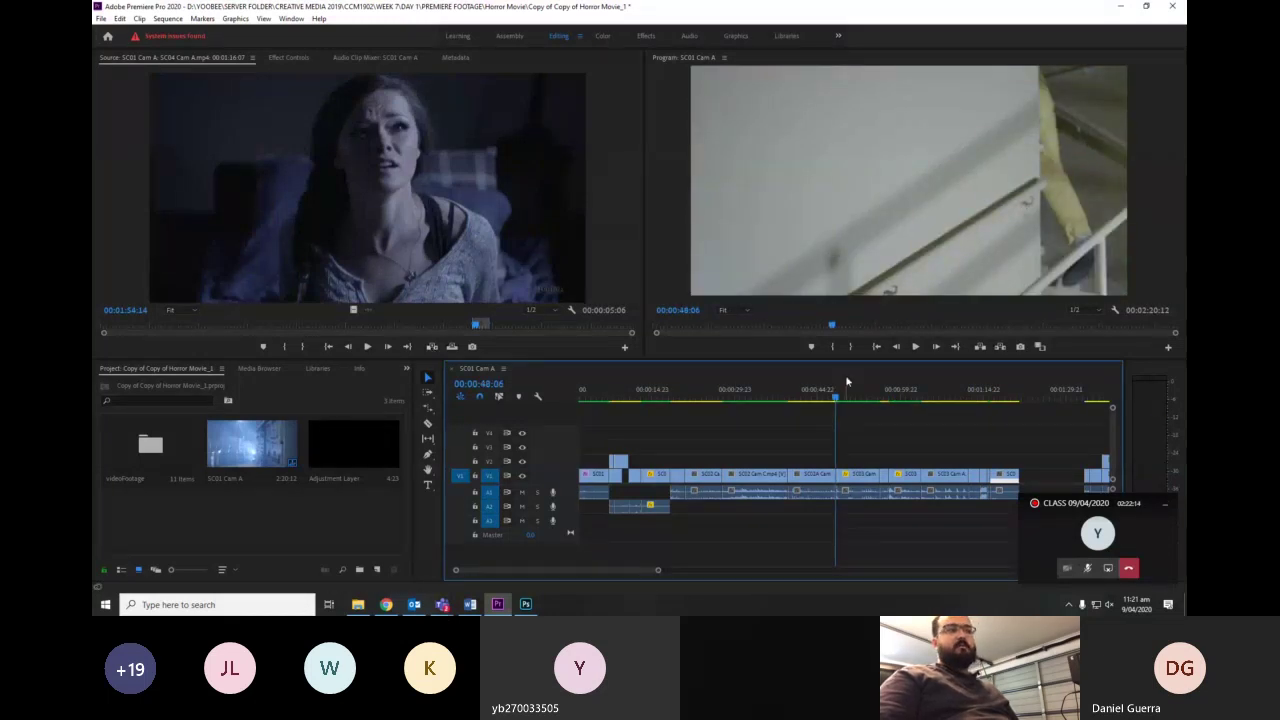
{"action": "mouse_move", "coordinate": [835, 392]}
{"action": "left_mouse_down"}
{"action": "mouse_move", "coordinate": [898, 402]}
{"action": "mouse_move", "coordinate": [820, 400]}
{"action": "left_mouse_up"}
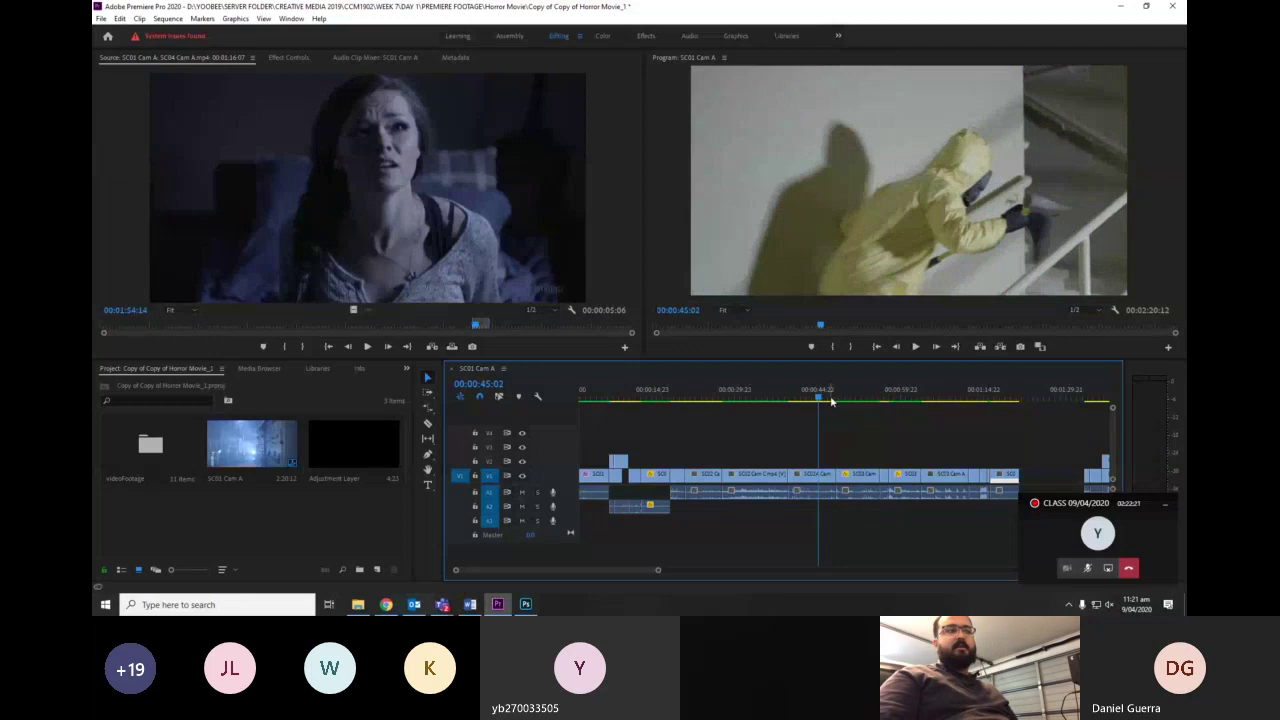
{"action": "left_click", "coordinate": [857, 398]}
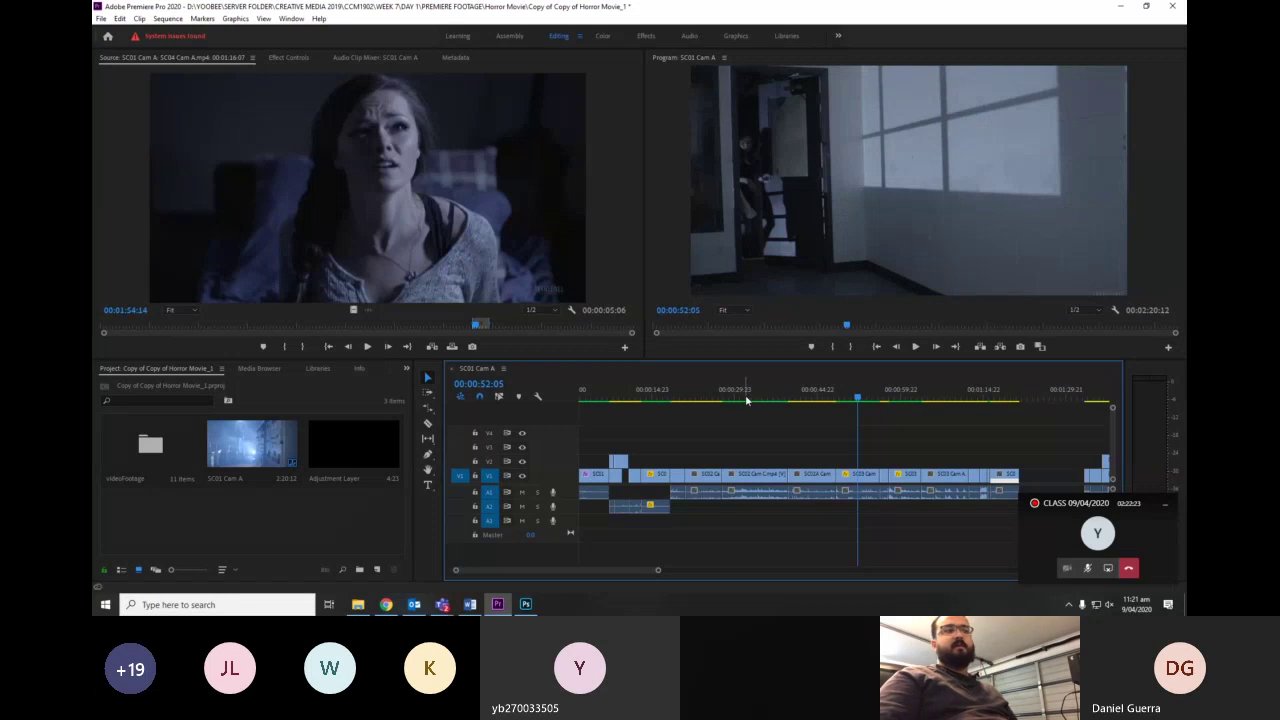
{"action": "left_click", "coordinate": [884, 400]}
{"action": "key", "text": "space"}
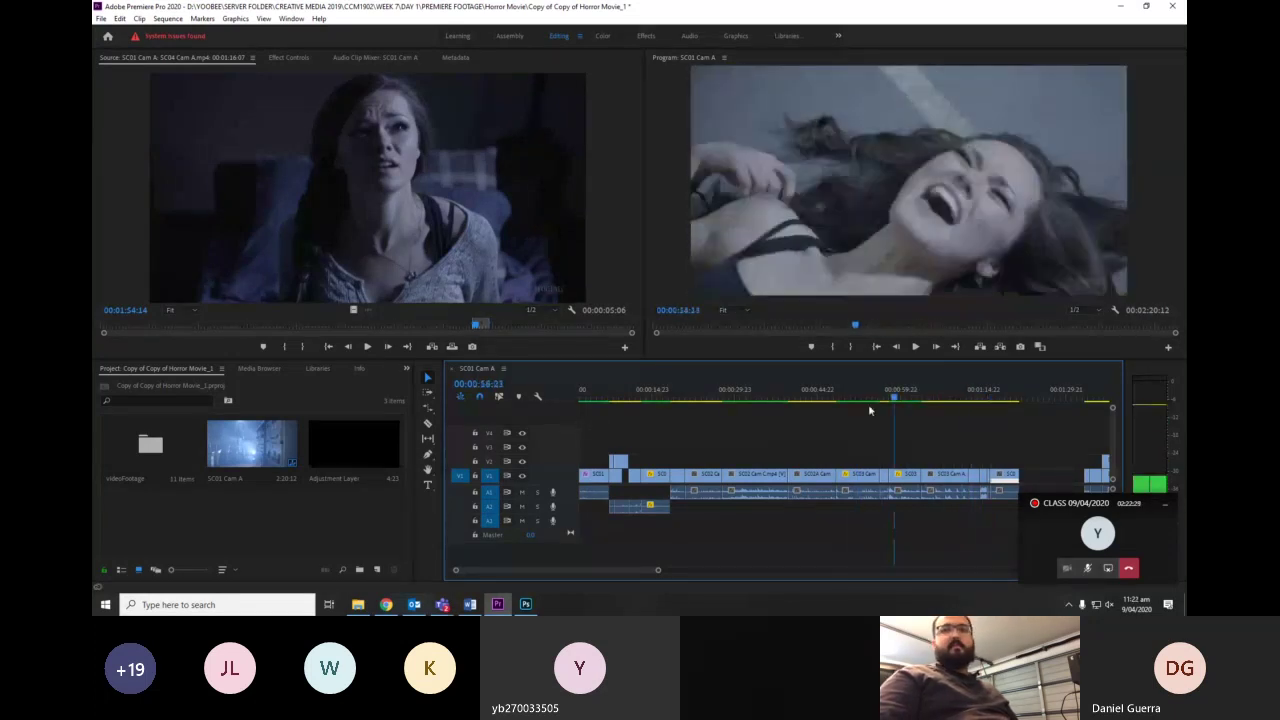
{"action": "key", "text": "Up"}
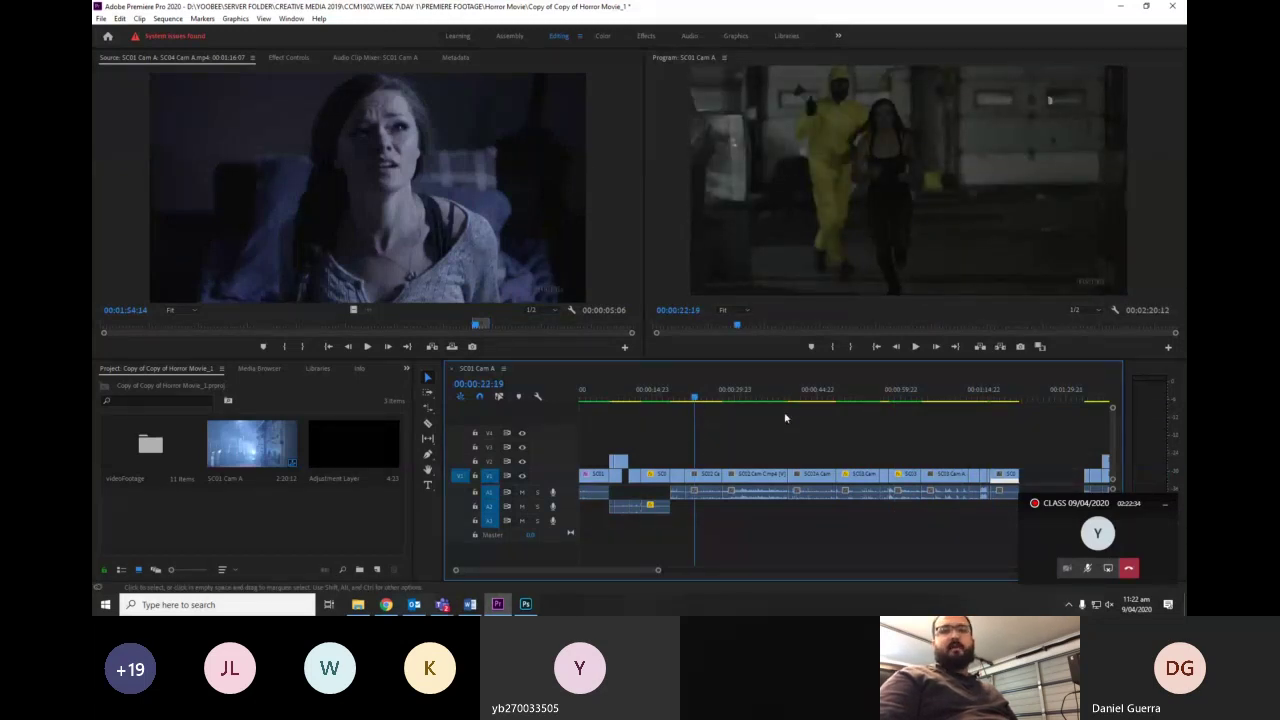
{"action": "key", "text": "alt+Tab"}
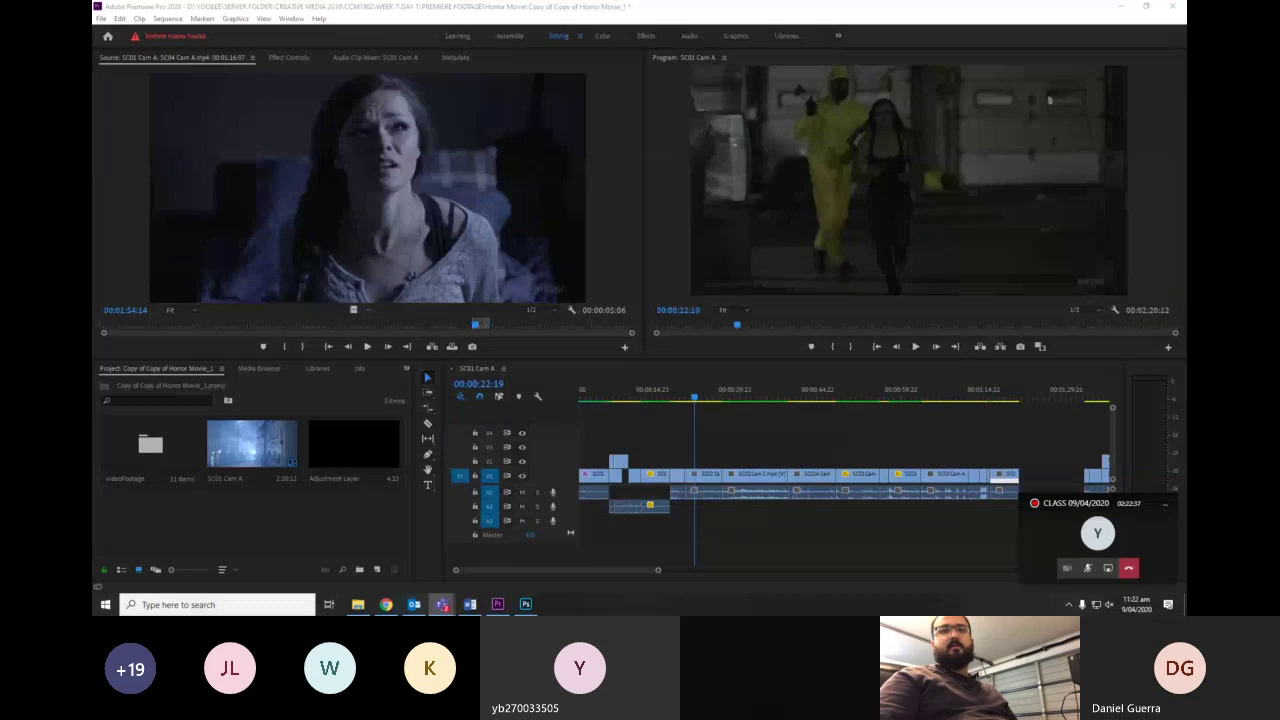